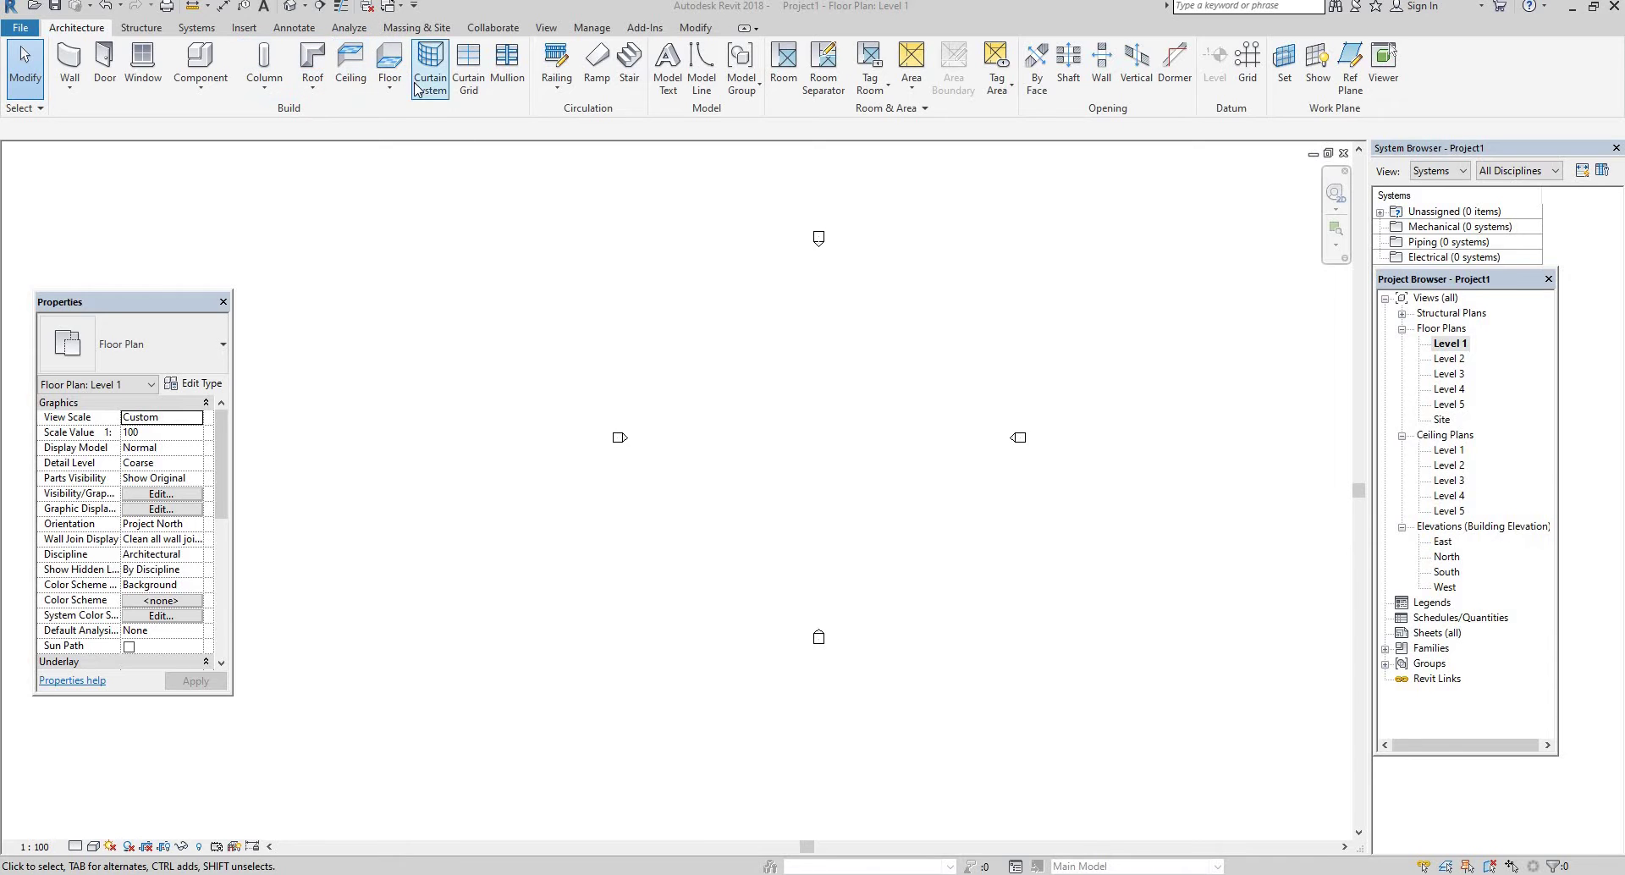
- Switch the ribbon to the Massing & Site tools for the Level 1 plan
click(413, 28)
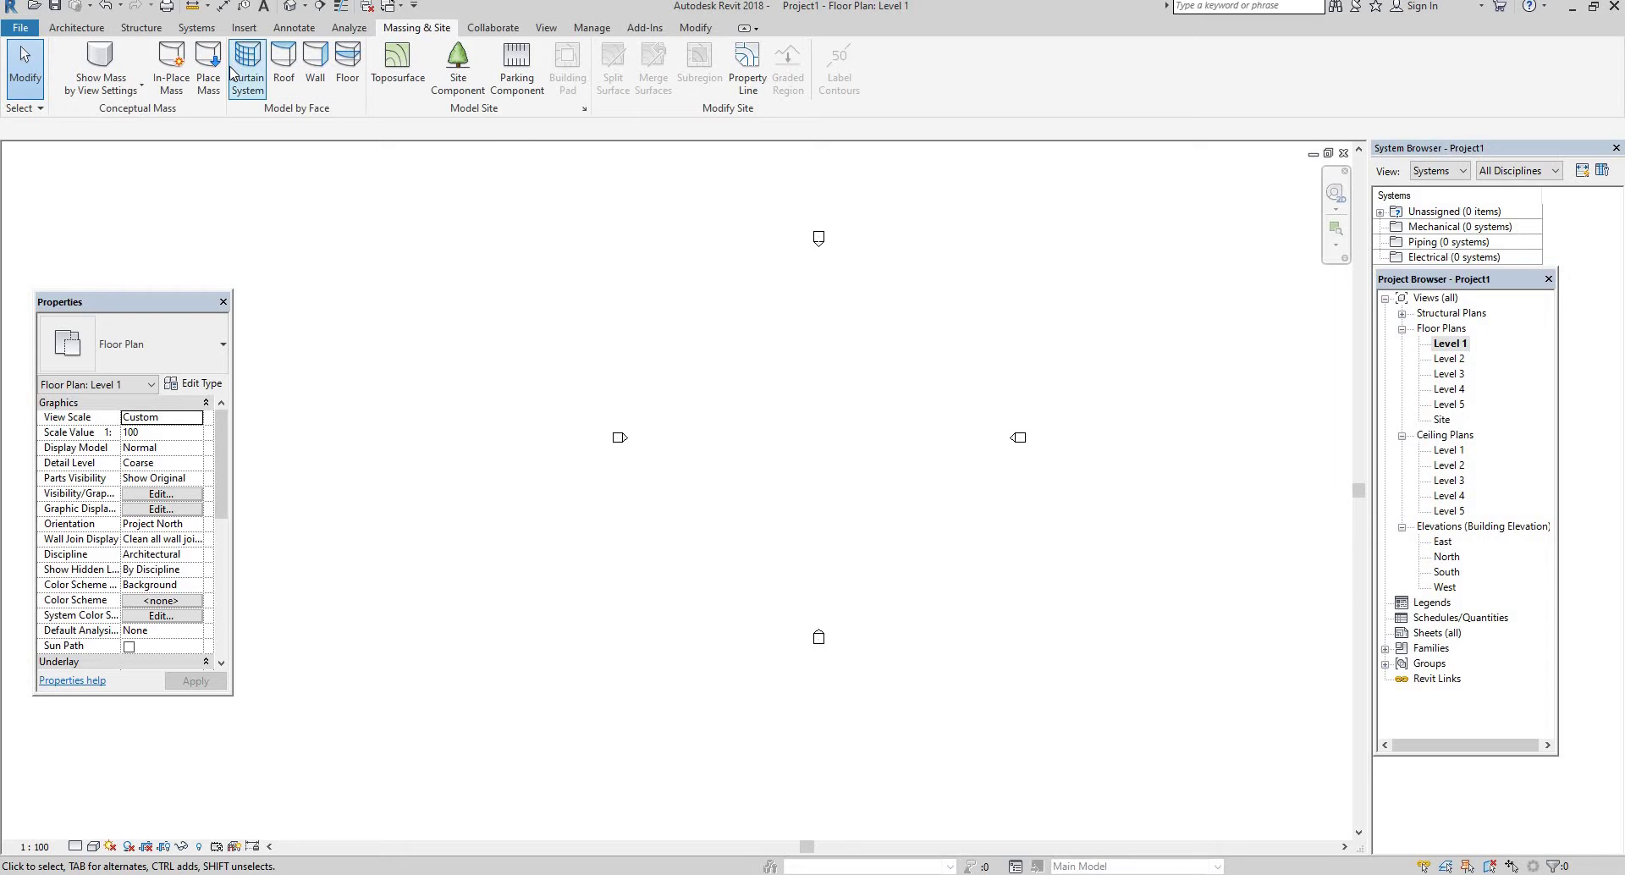
- Create an in-place mass named Mass 1 and draw a horizontal reference plane across the plan
click(186, 81)
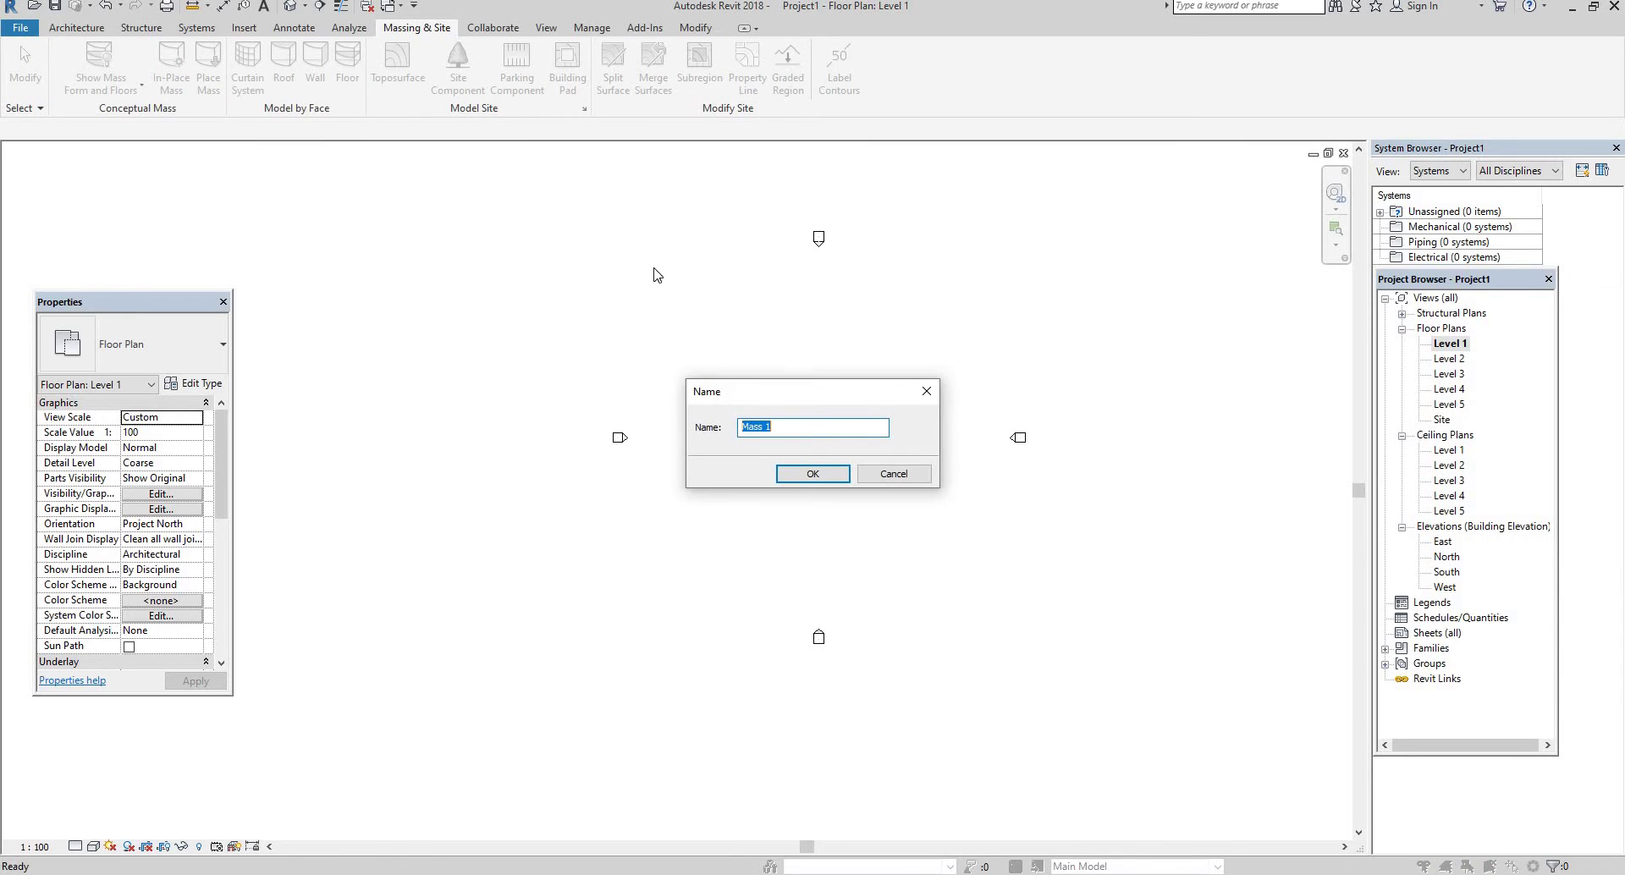
click(828, 479)
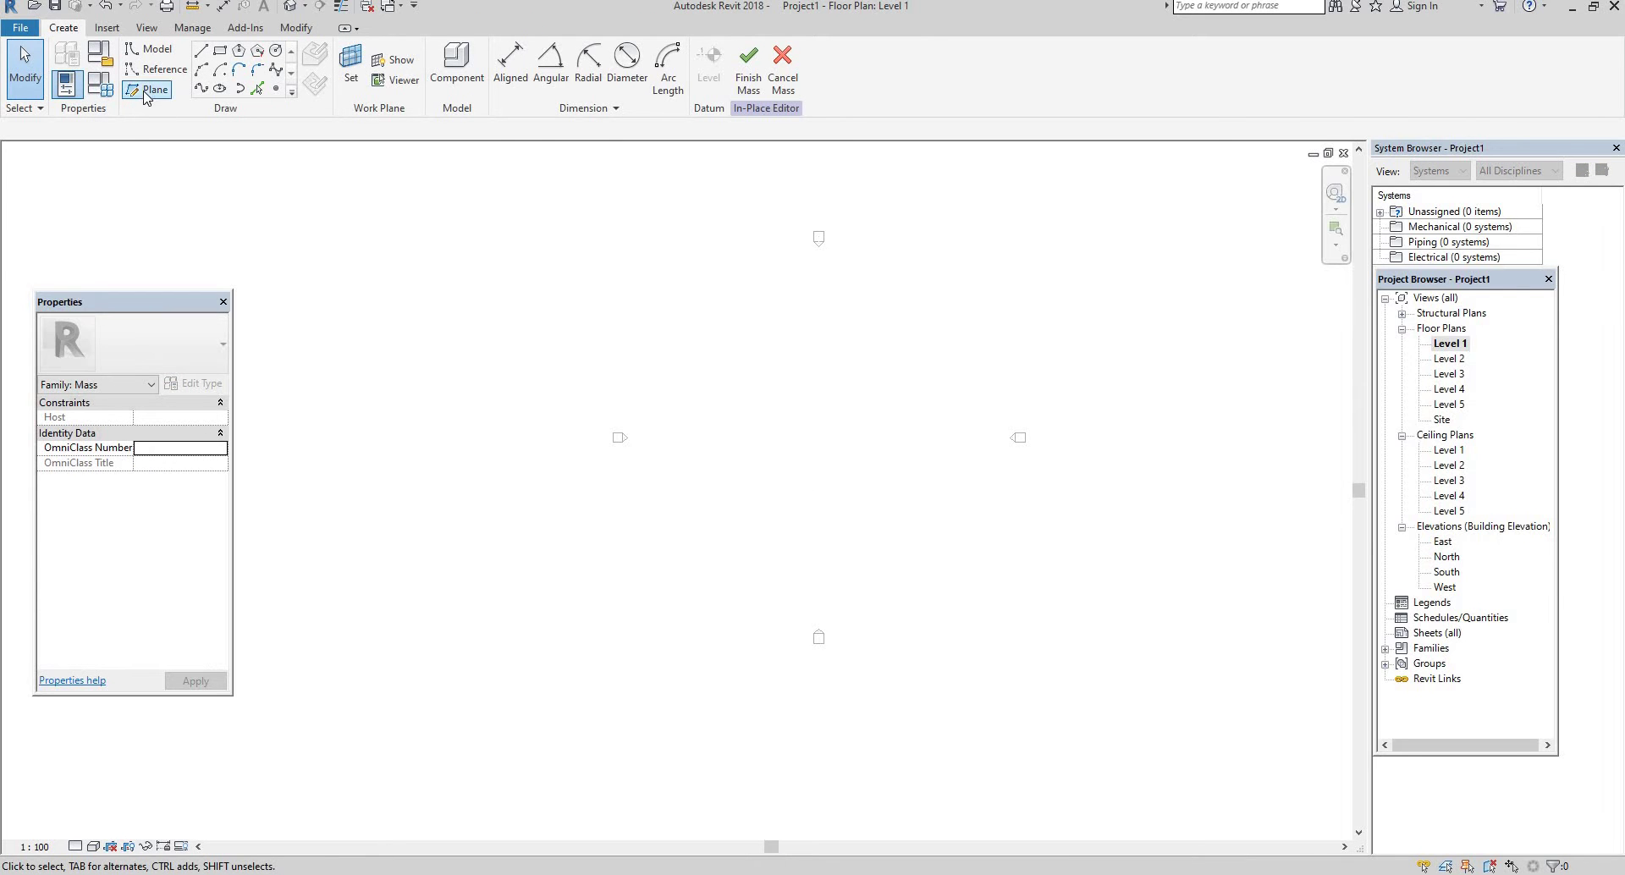
click(146, 89)
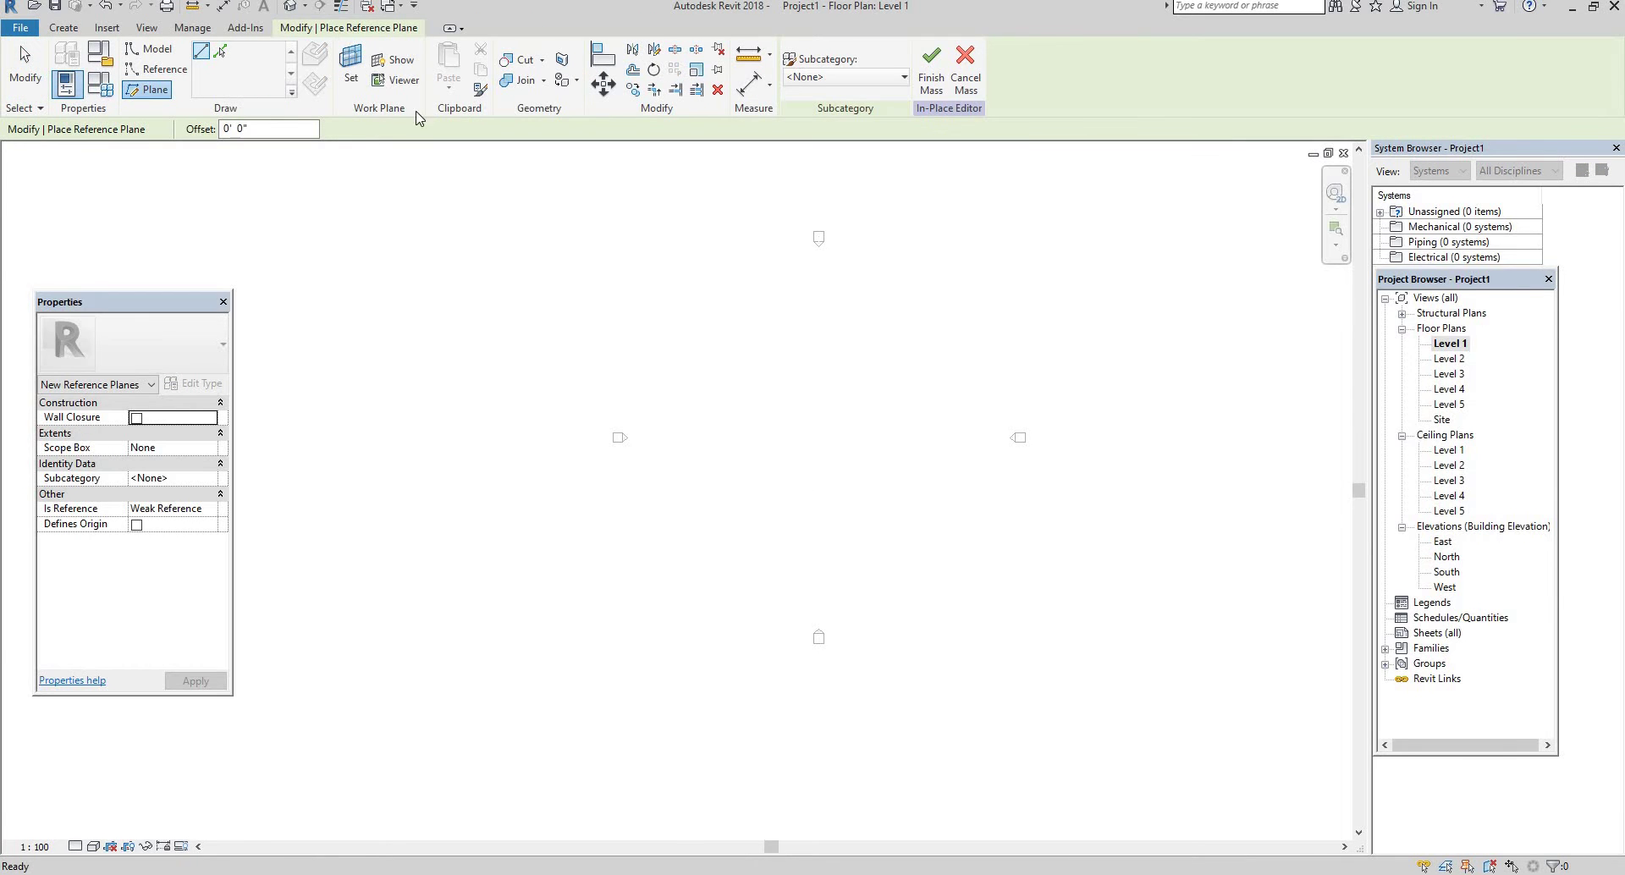
click(575, 437)
click(1107, 436)
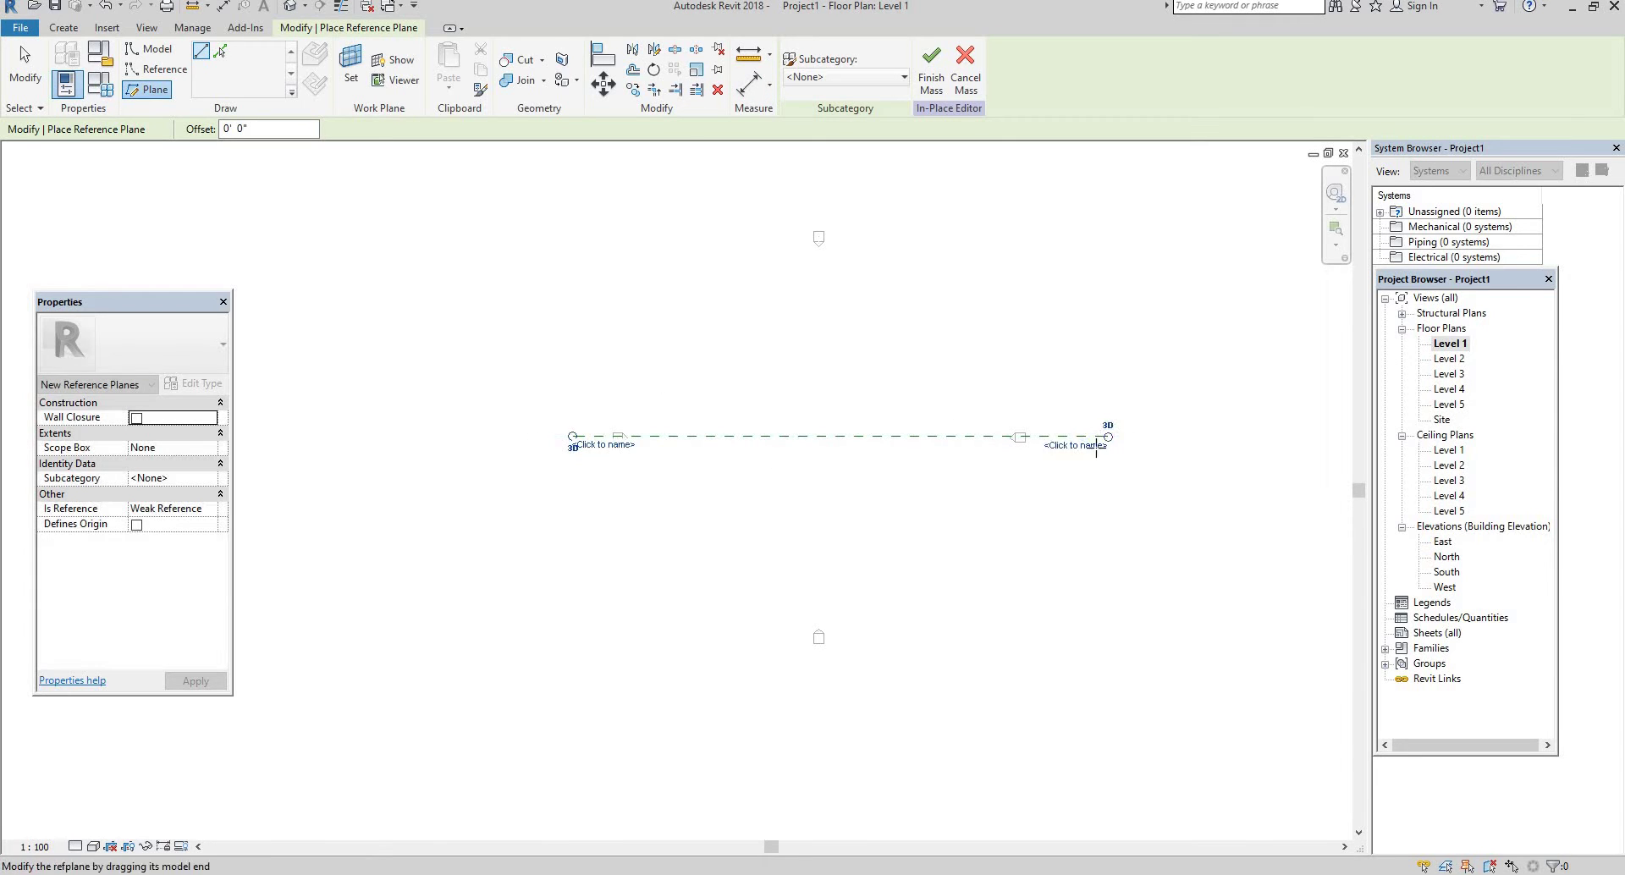
key(Escape)
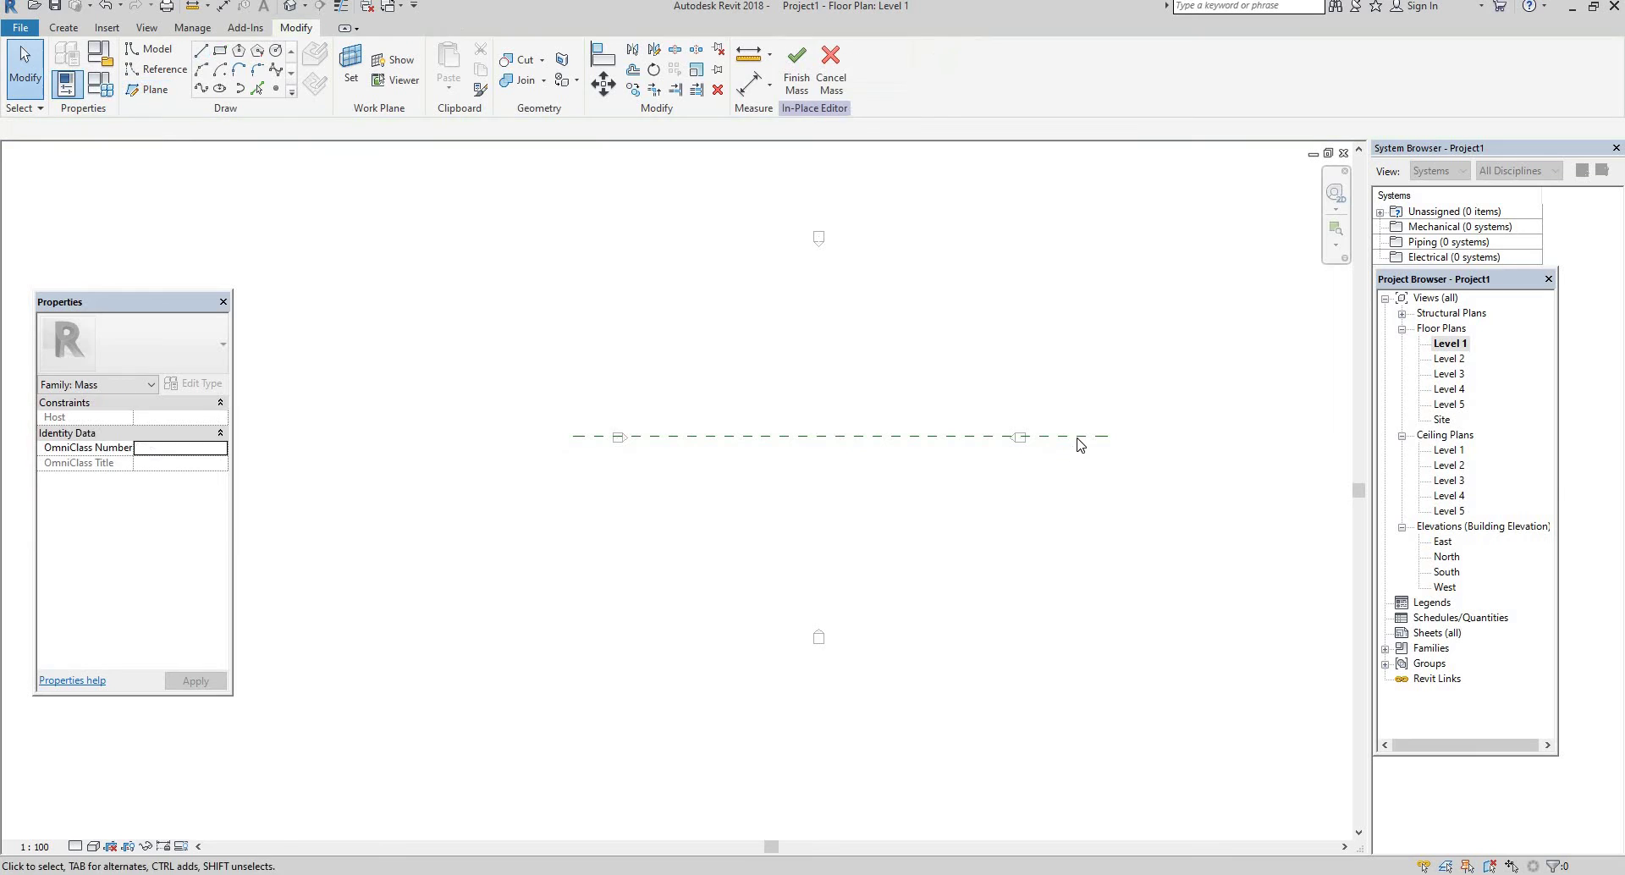
- Name the new reference plane 1
click(1079, 437)
click(616, 445)
click(616, 446)
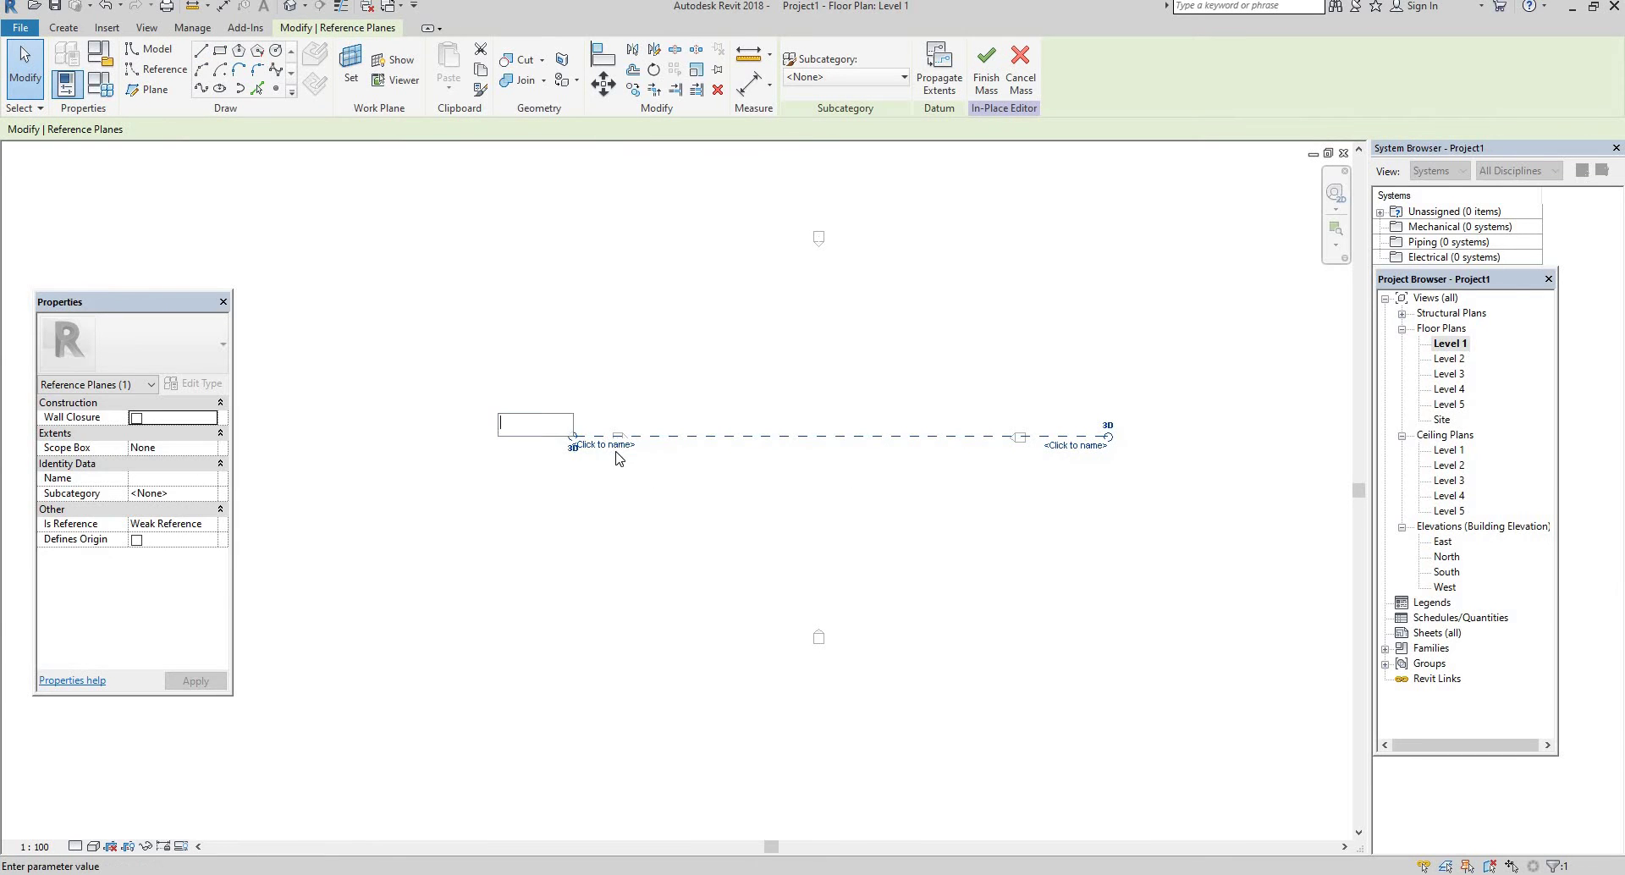
text(1)
key(Return)
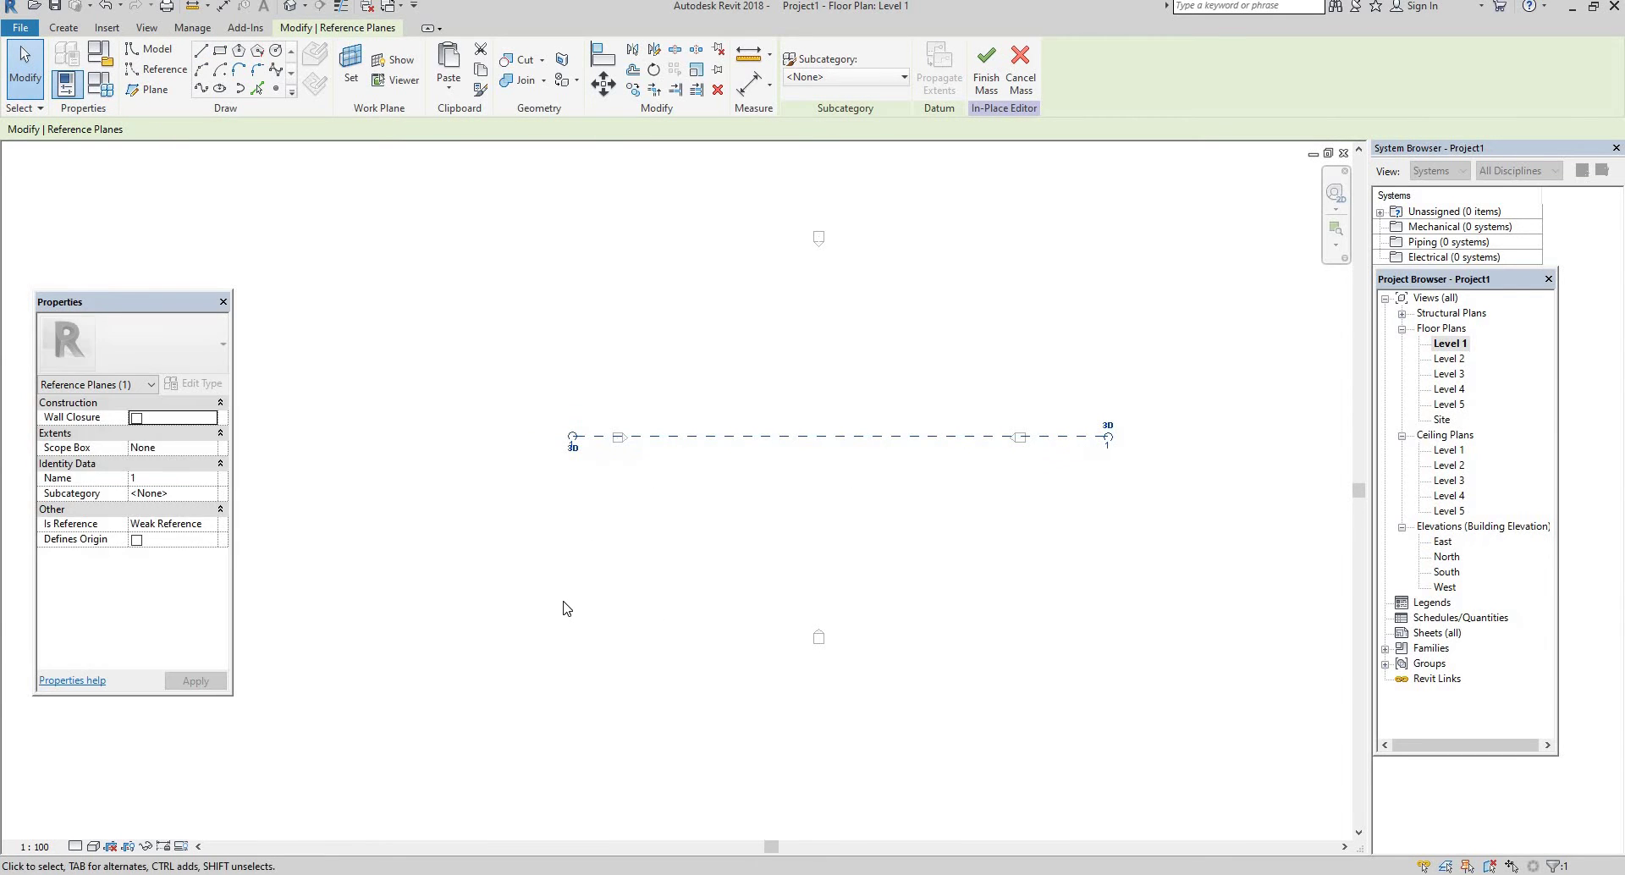
click(534, 540)
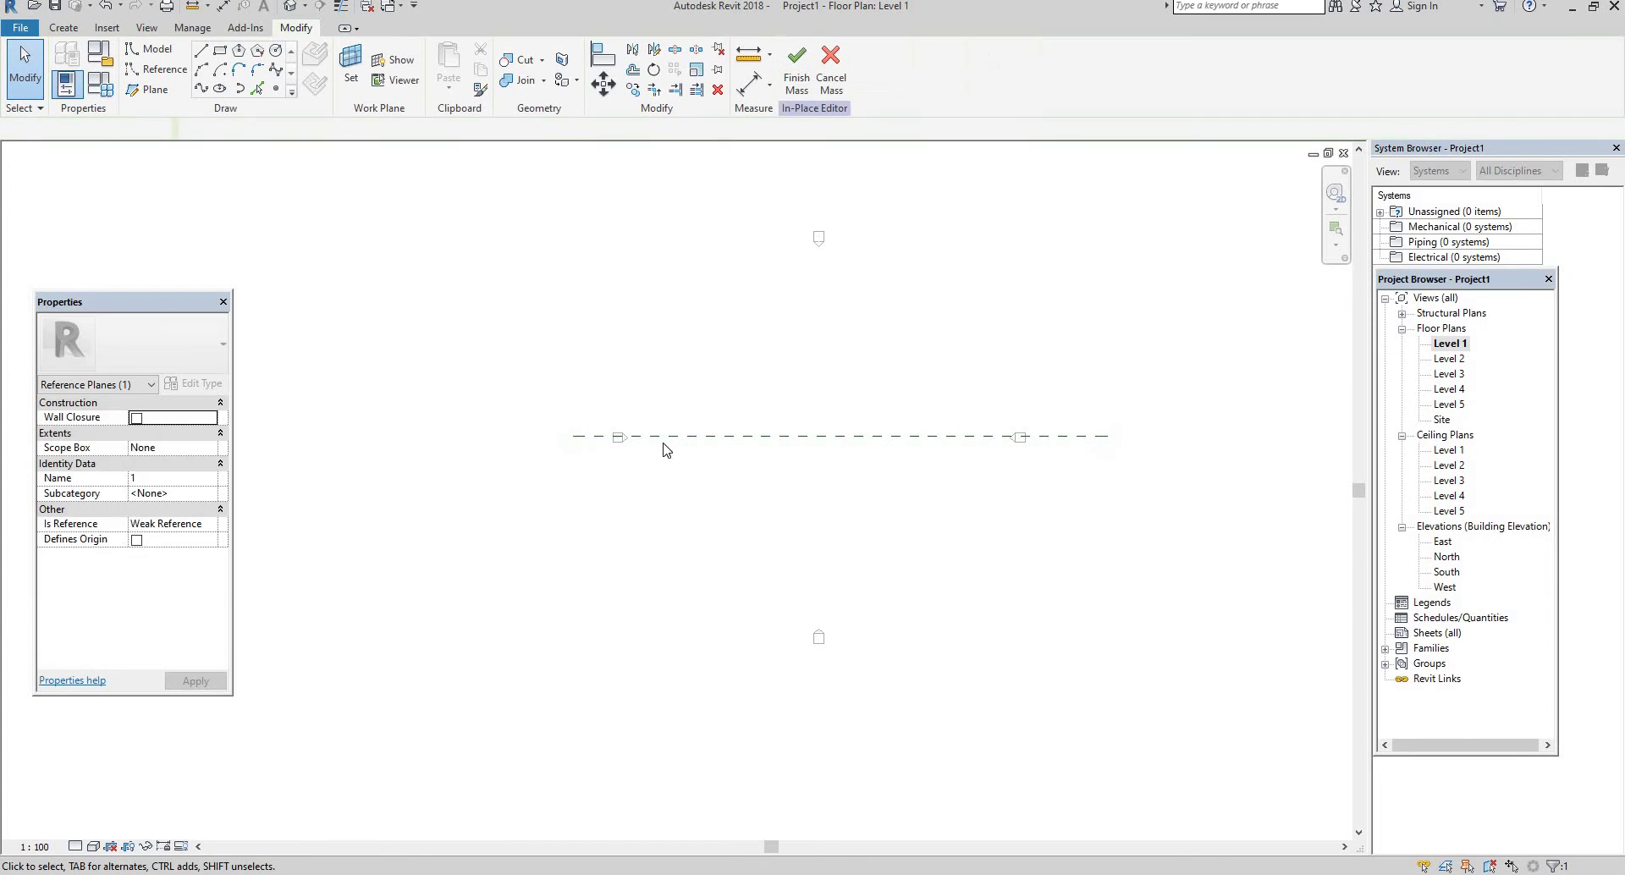
- Make Reference Plane : 1 the work plane for model-line circles and switch to the North elevation
click(165, 56)
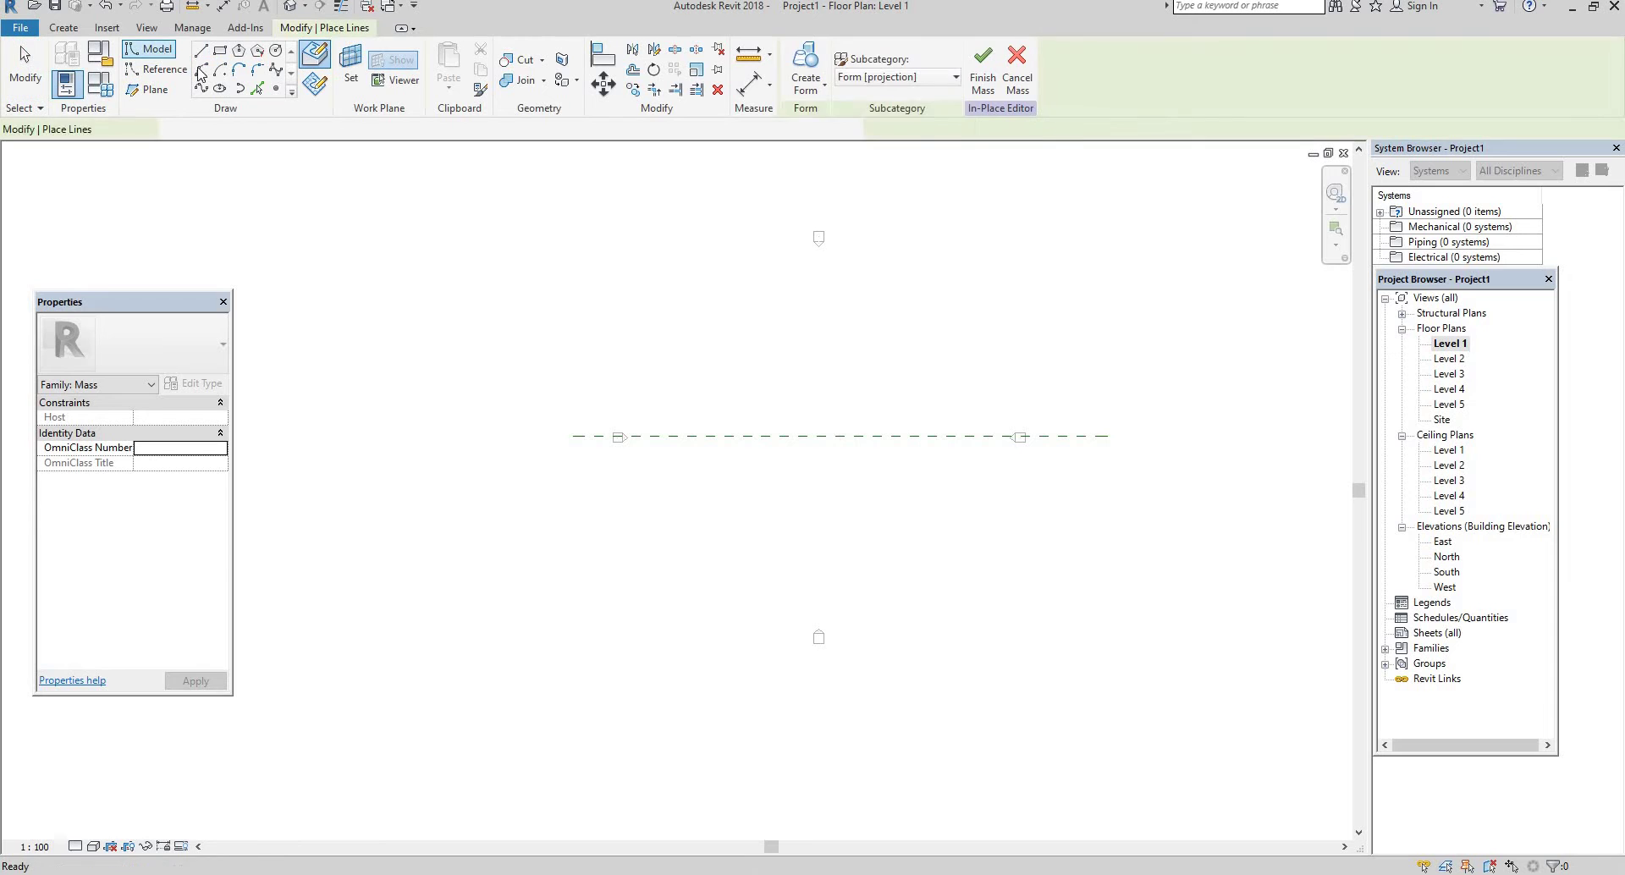
click(277, 52)
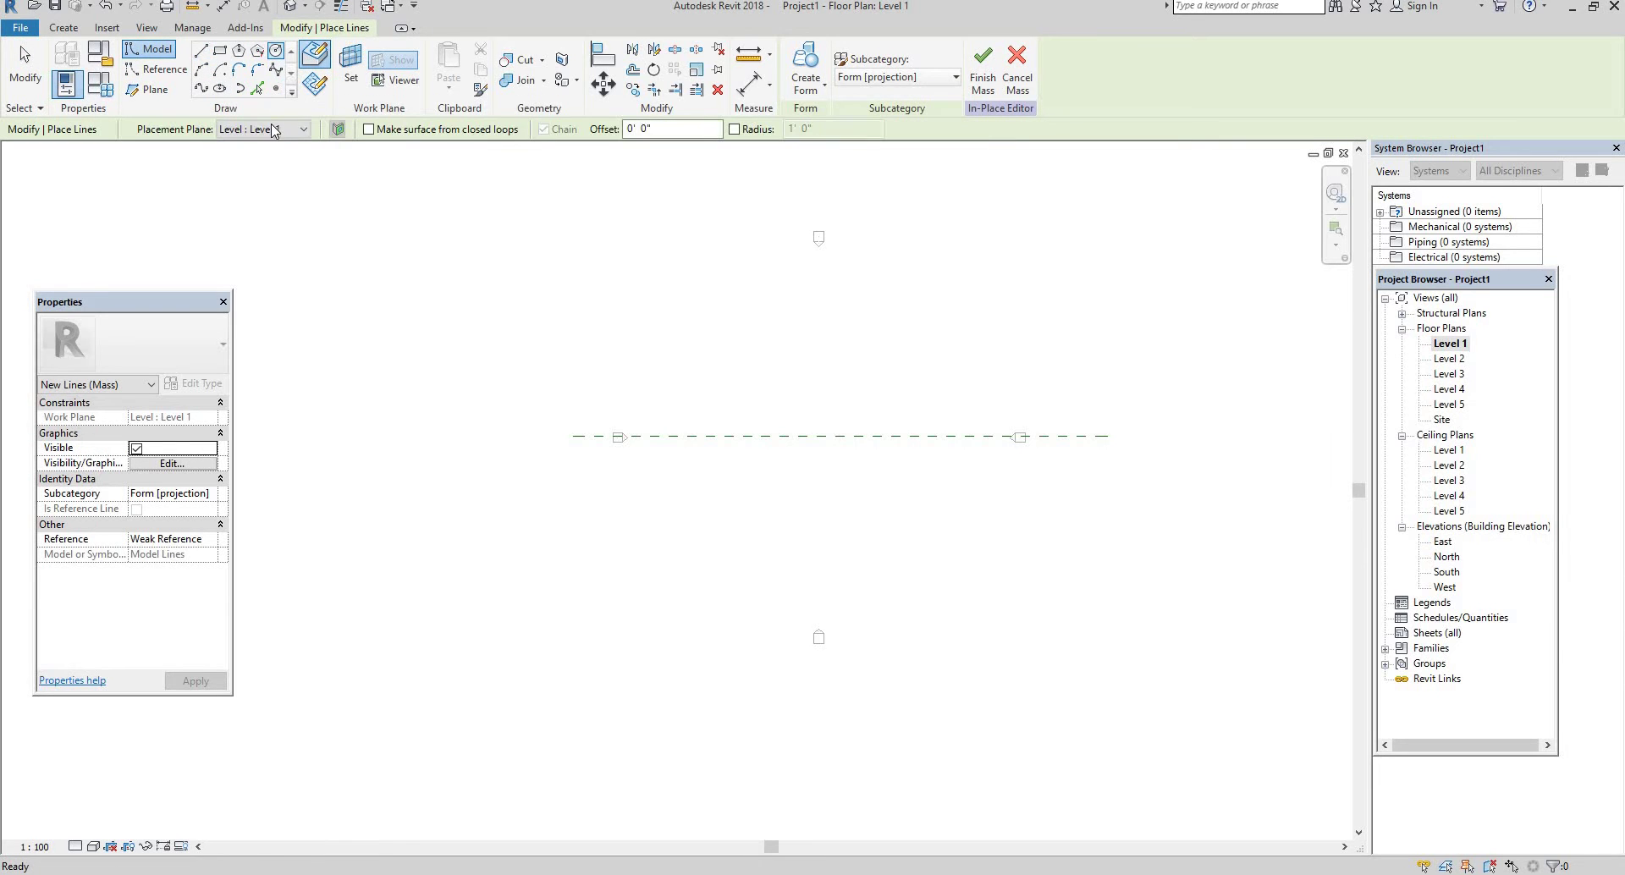
click(273, 131)
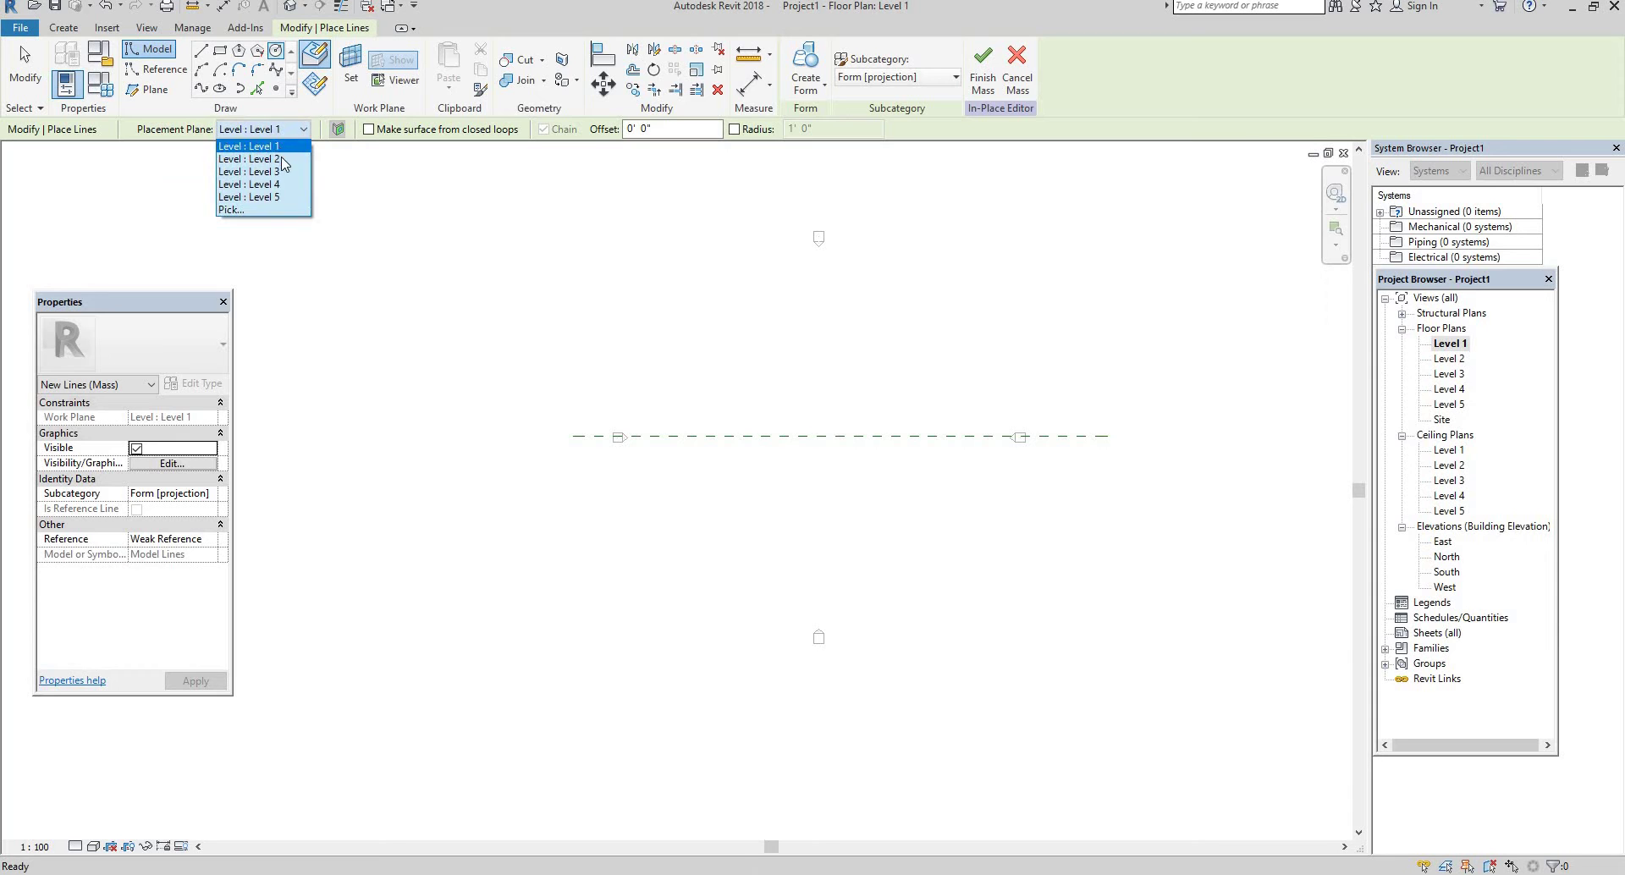
click(254, 209)
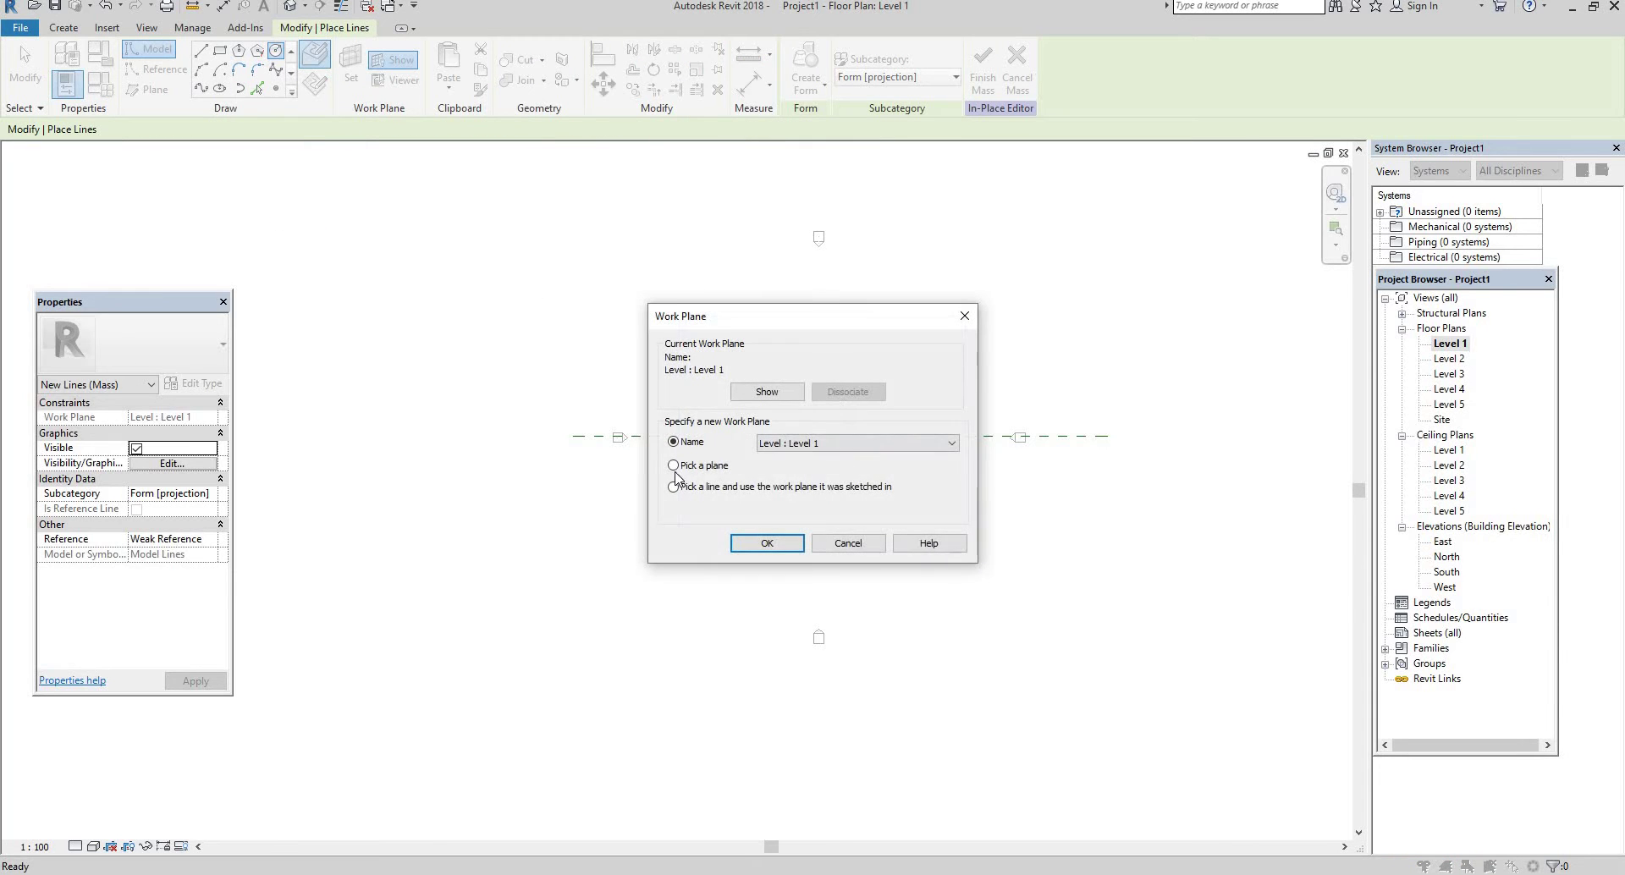
click(804, 446)
click(811, 516)
click(770, 544)
click(836, 535)
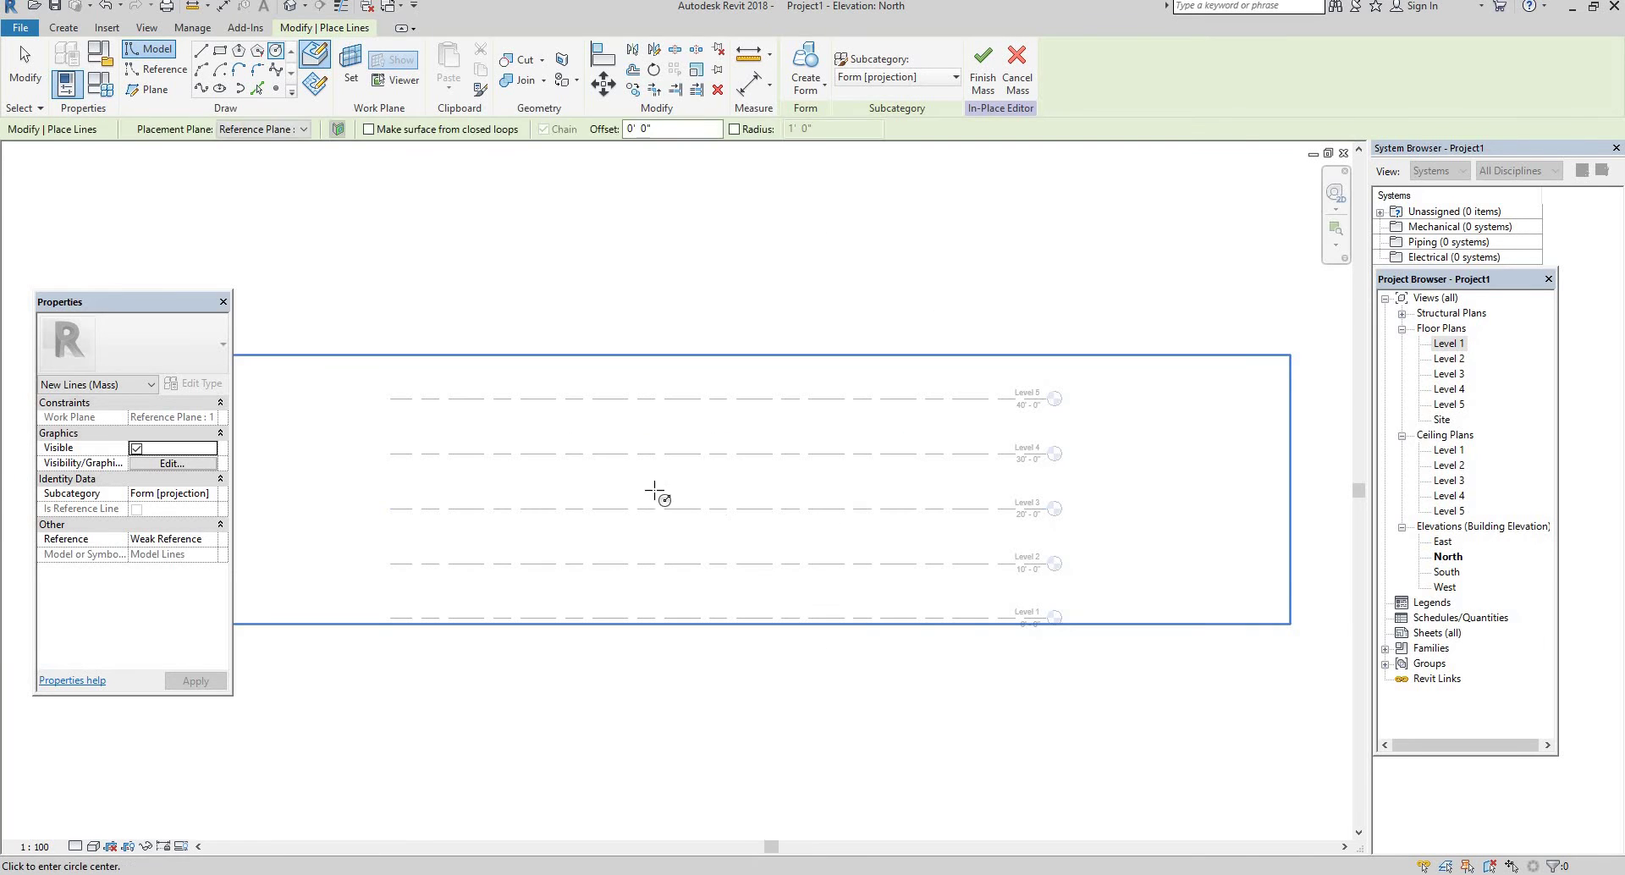
- Draw a model-line circle centred on Level 3
click(686, 507)
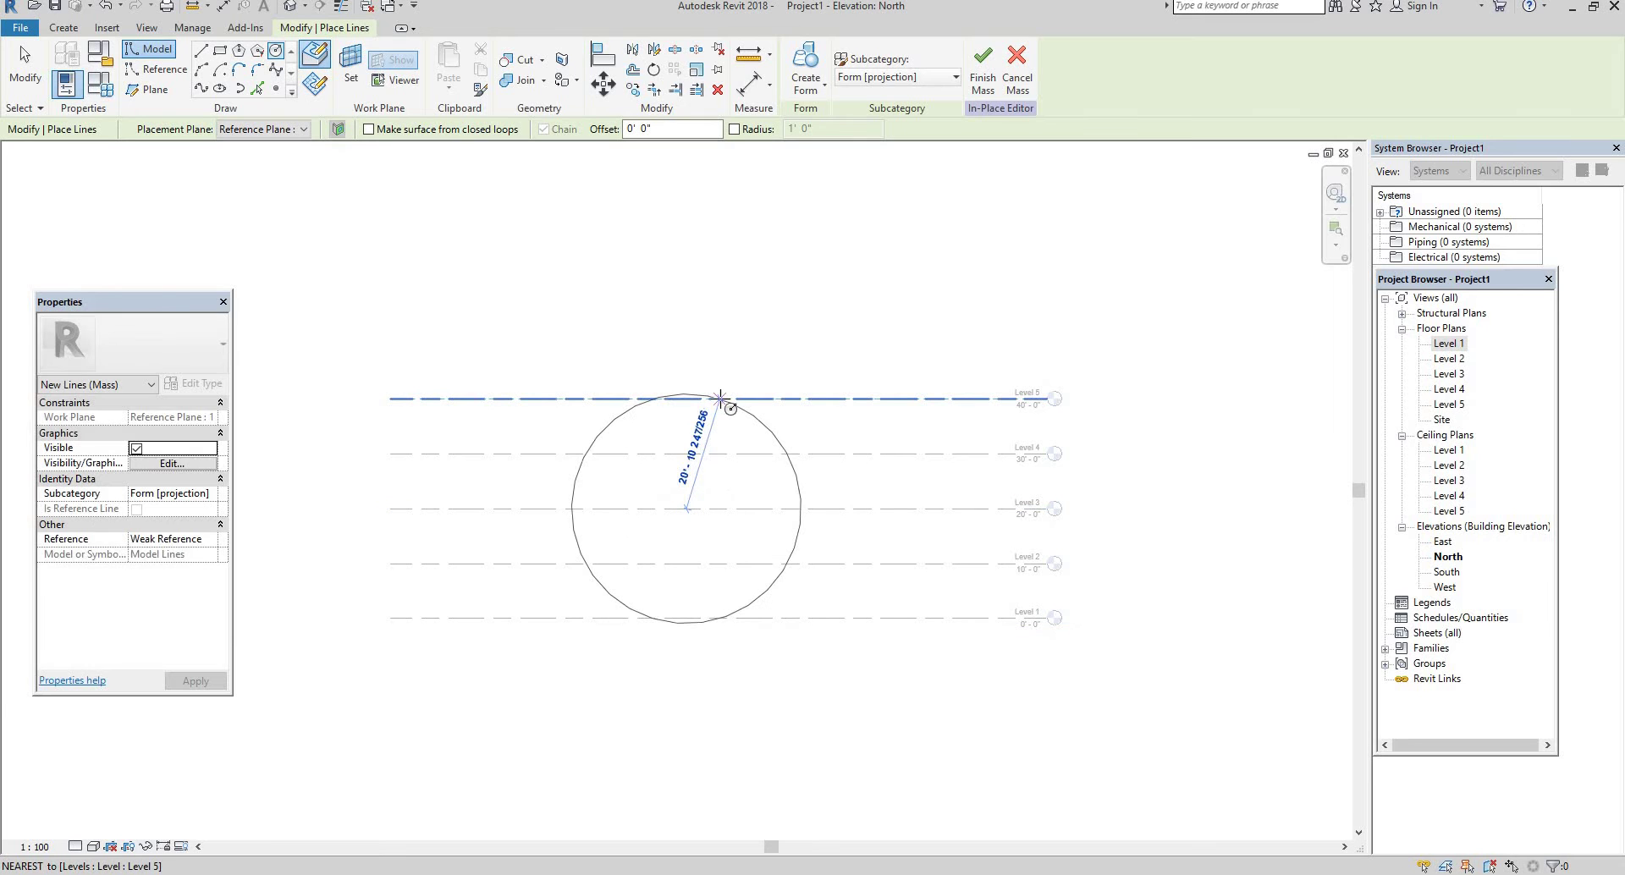
click(717, 411)
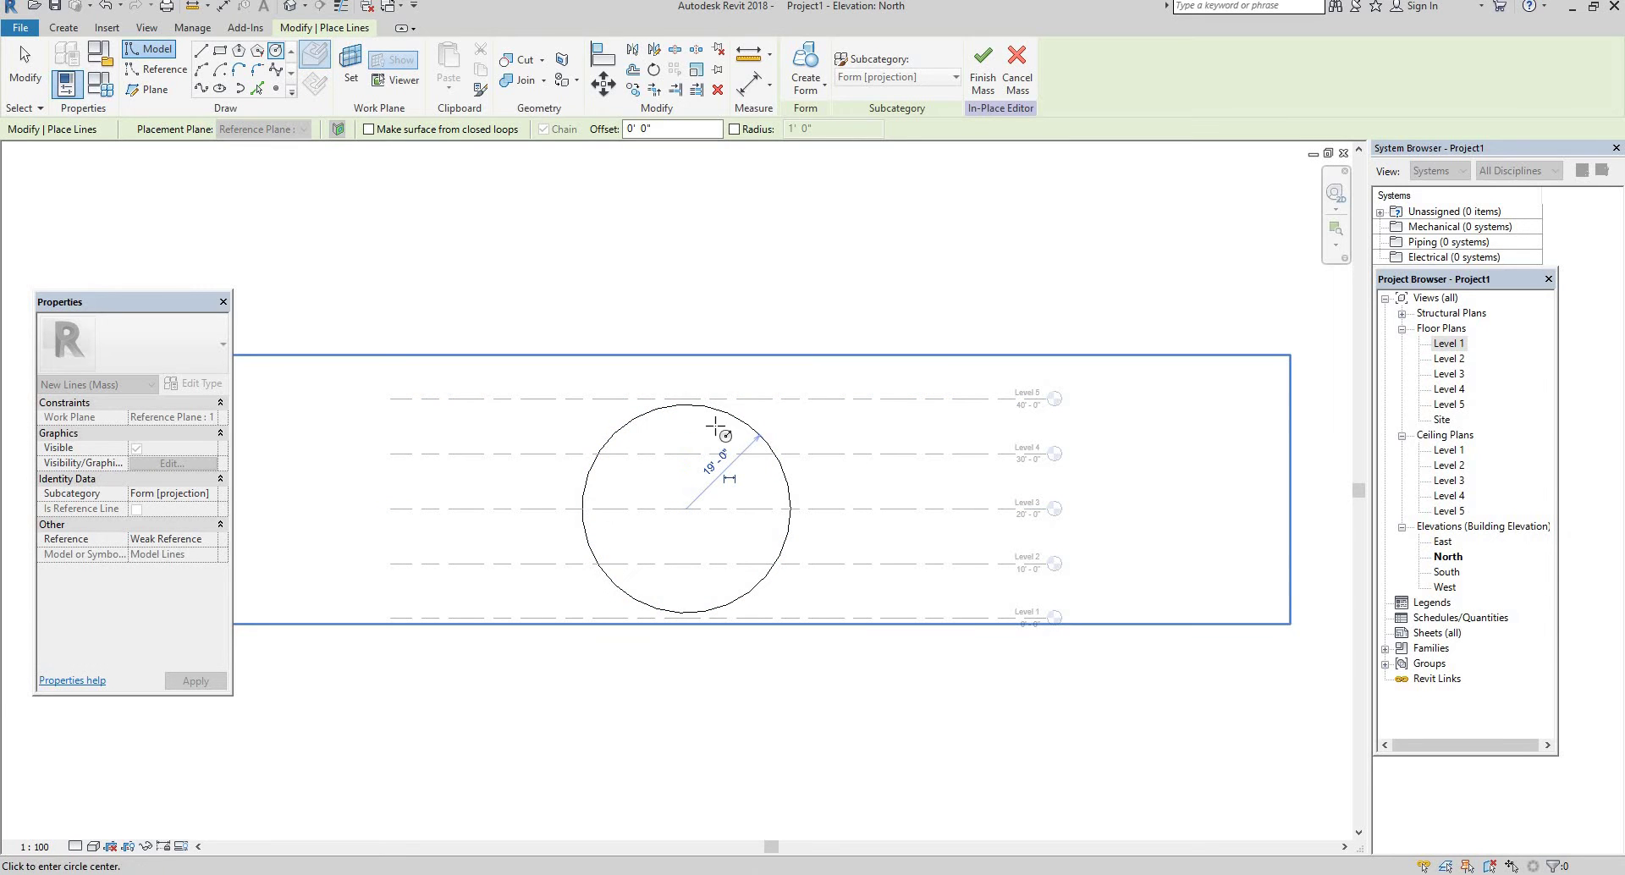
key(Escape)
key(Escape)
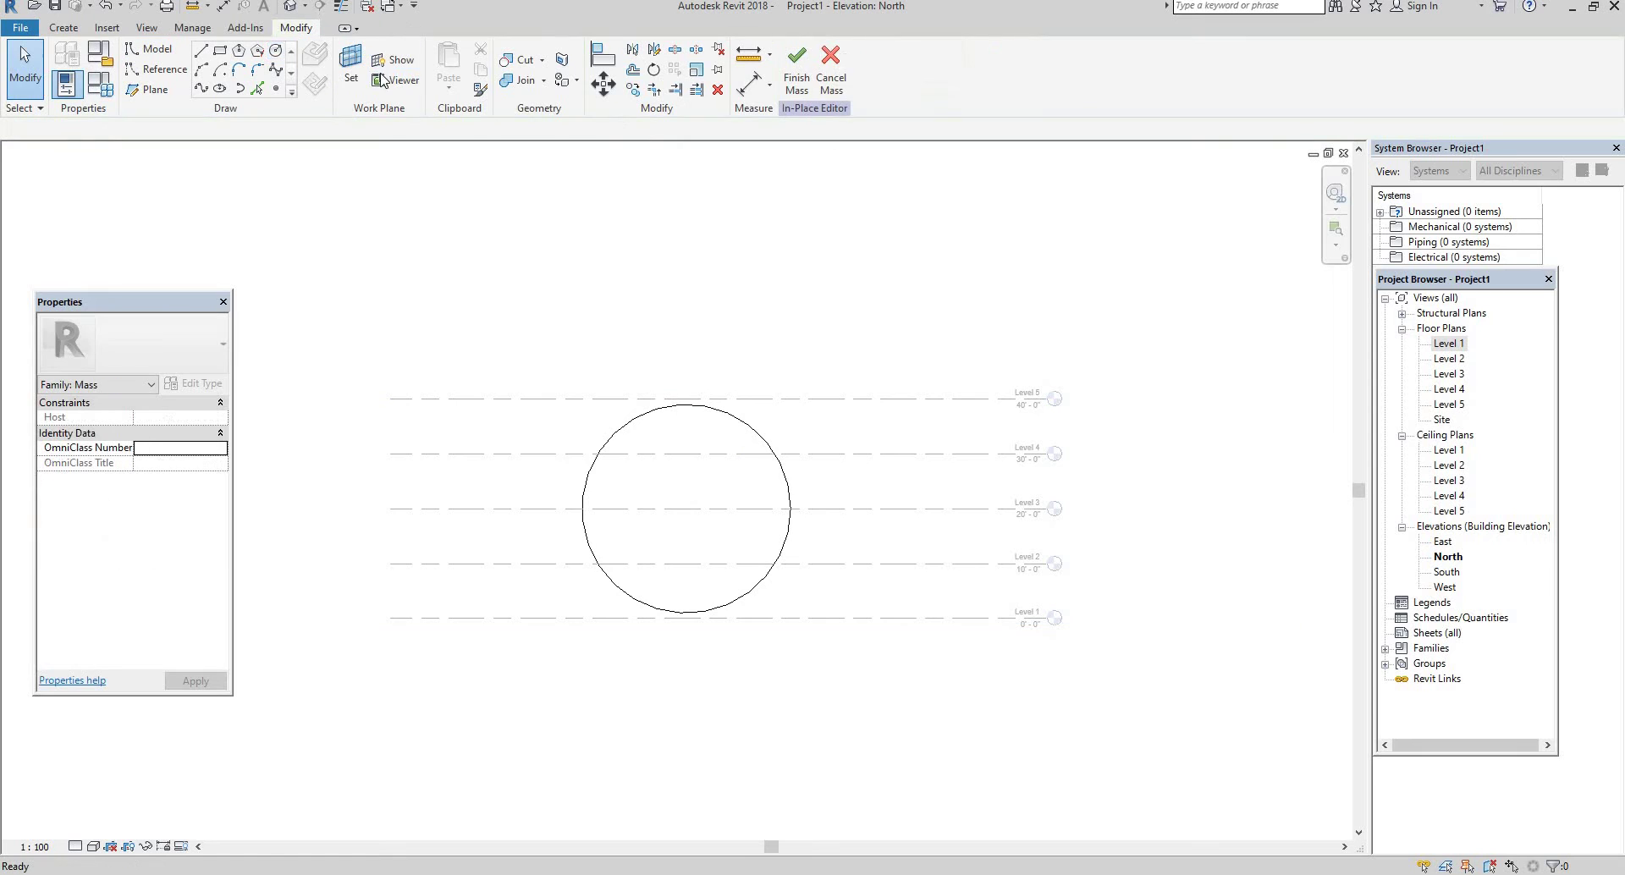
- Split the circle at its lower right and delete the right-hand arc, leaving a C-shape
click(682, 56)
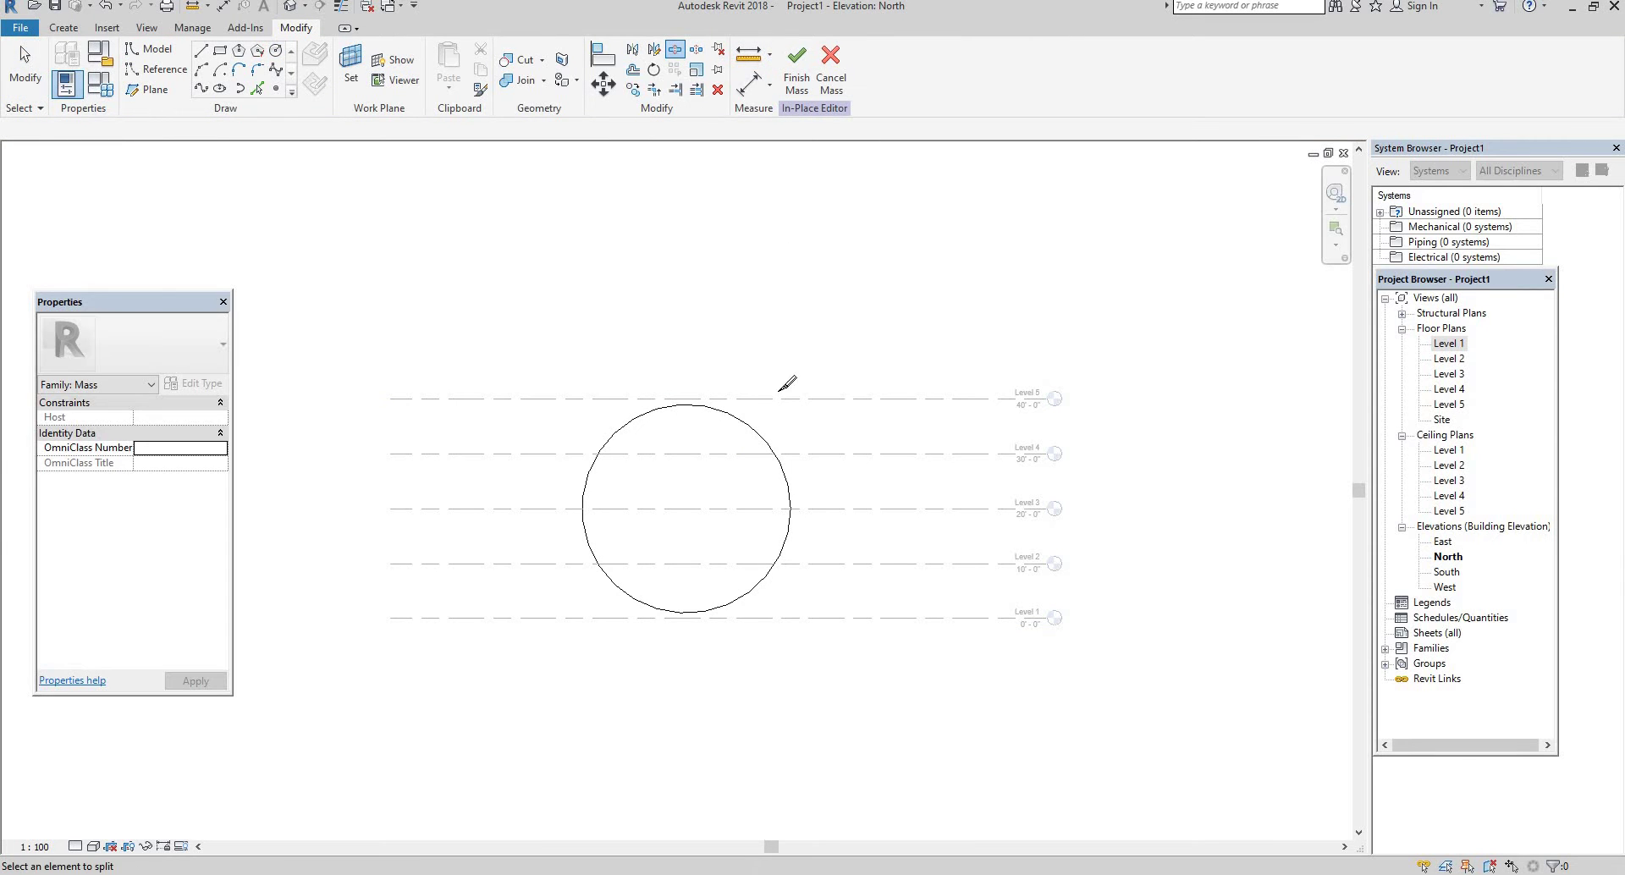
click(765, 577)
key(Escape)
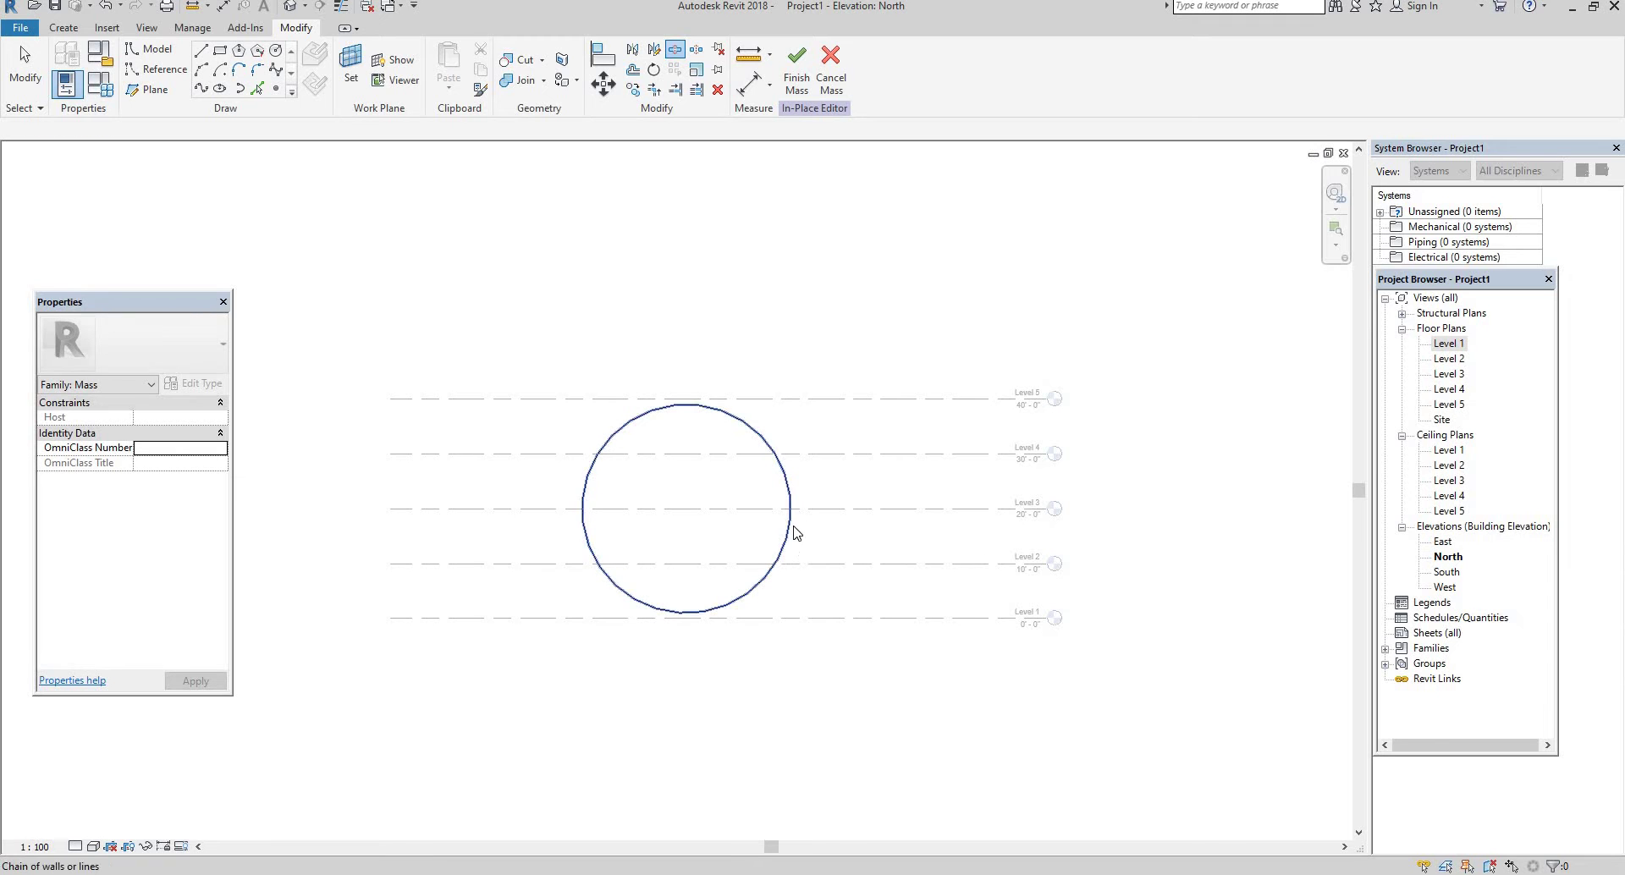
key(Escape)
click(785, 559)
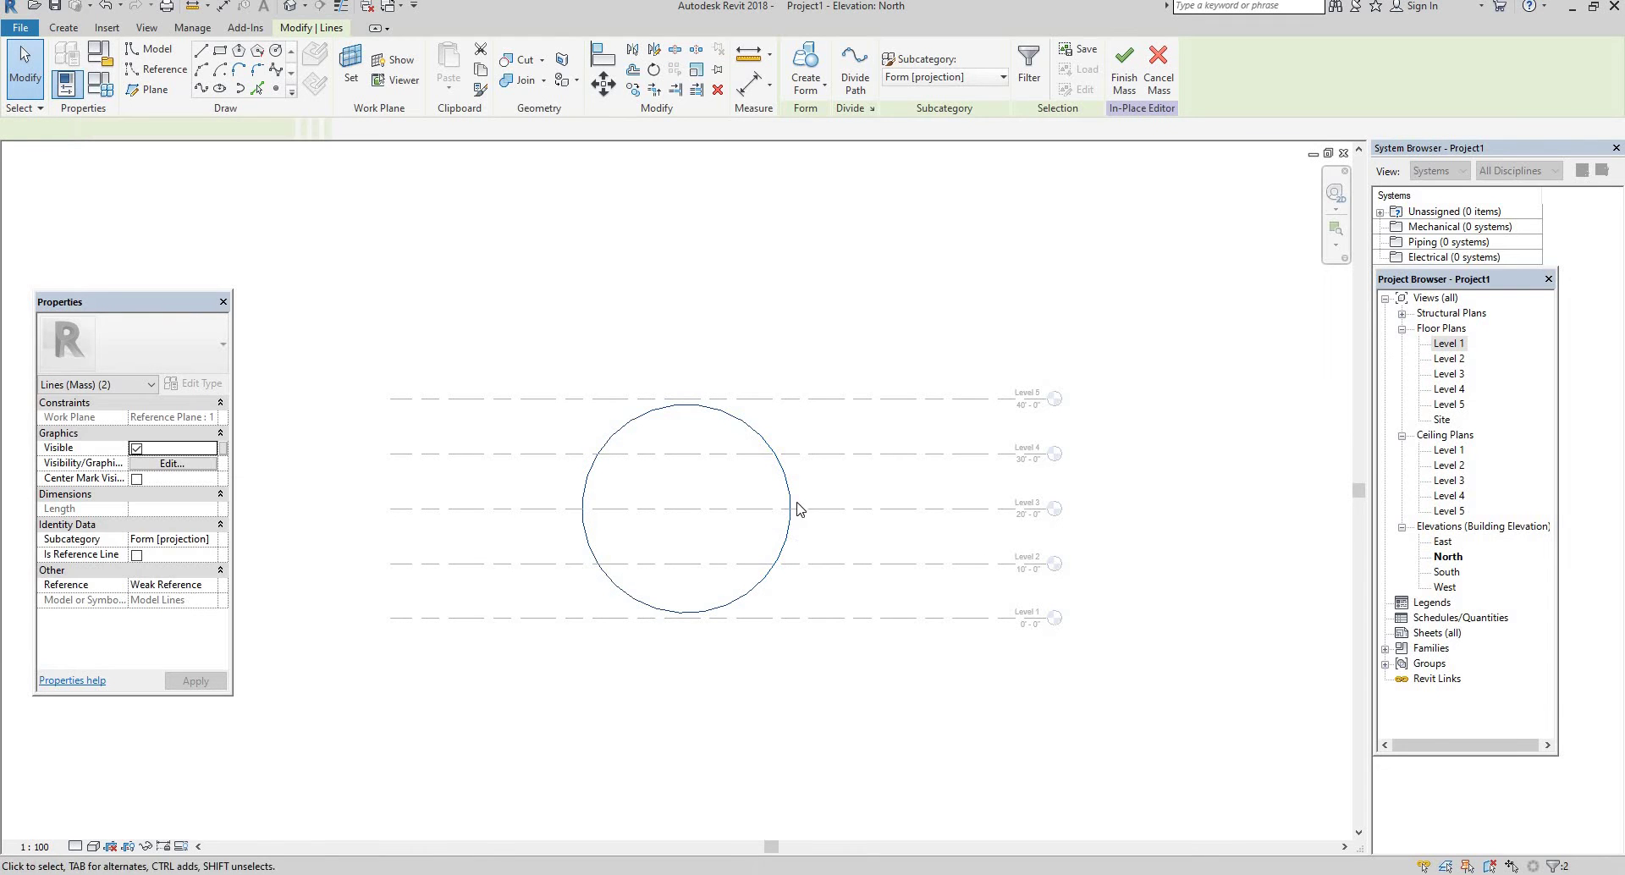
click(788, 499)
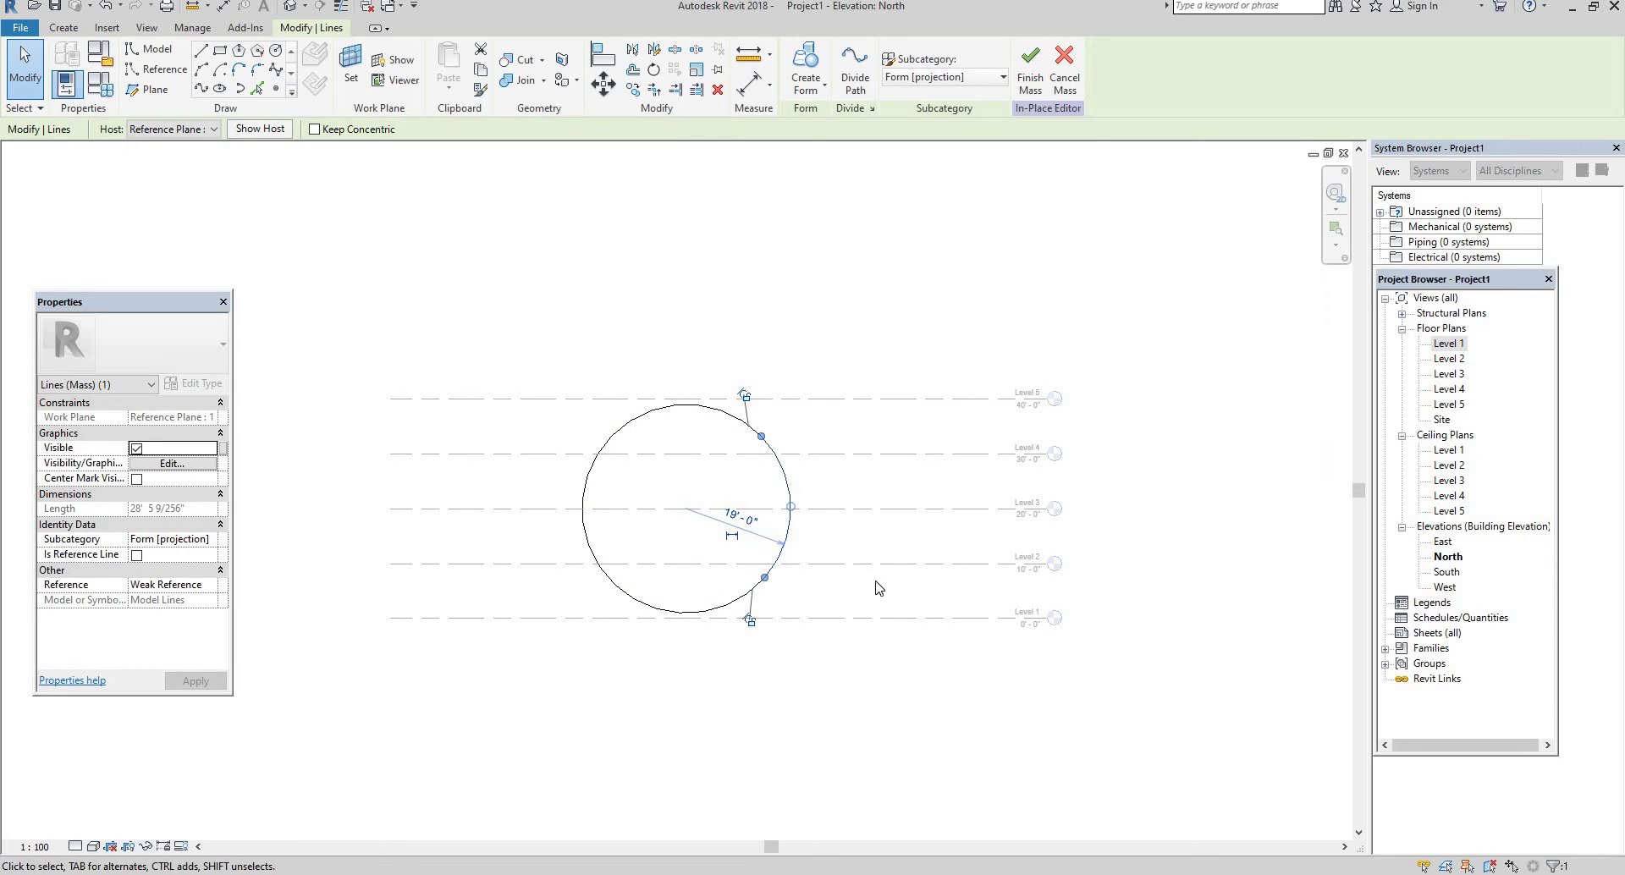
key(Delete)
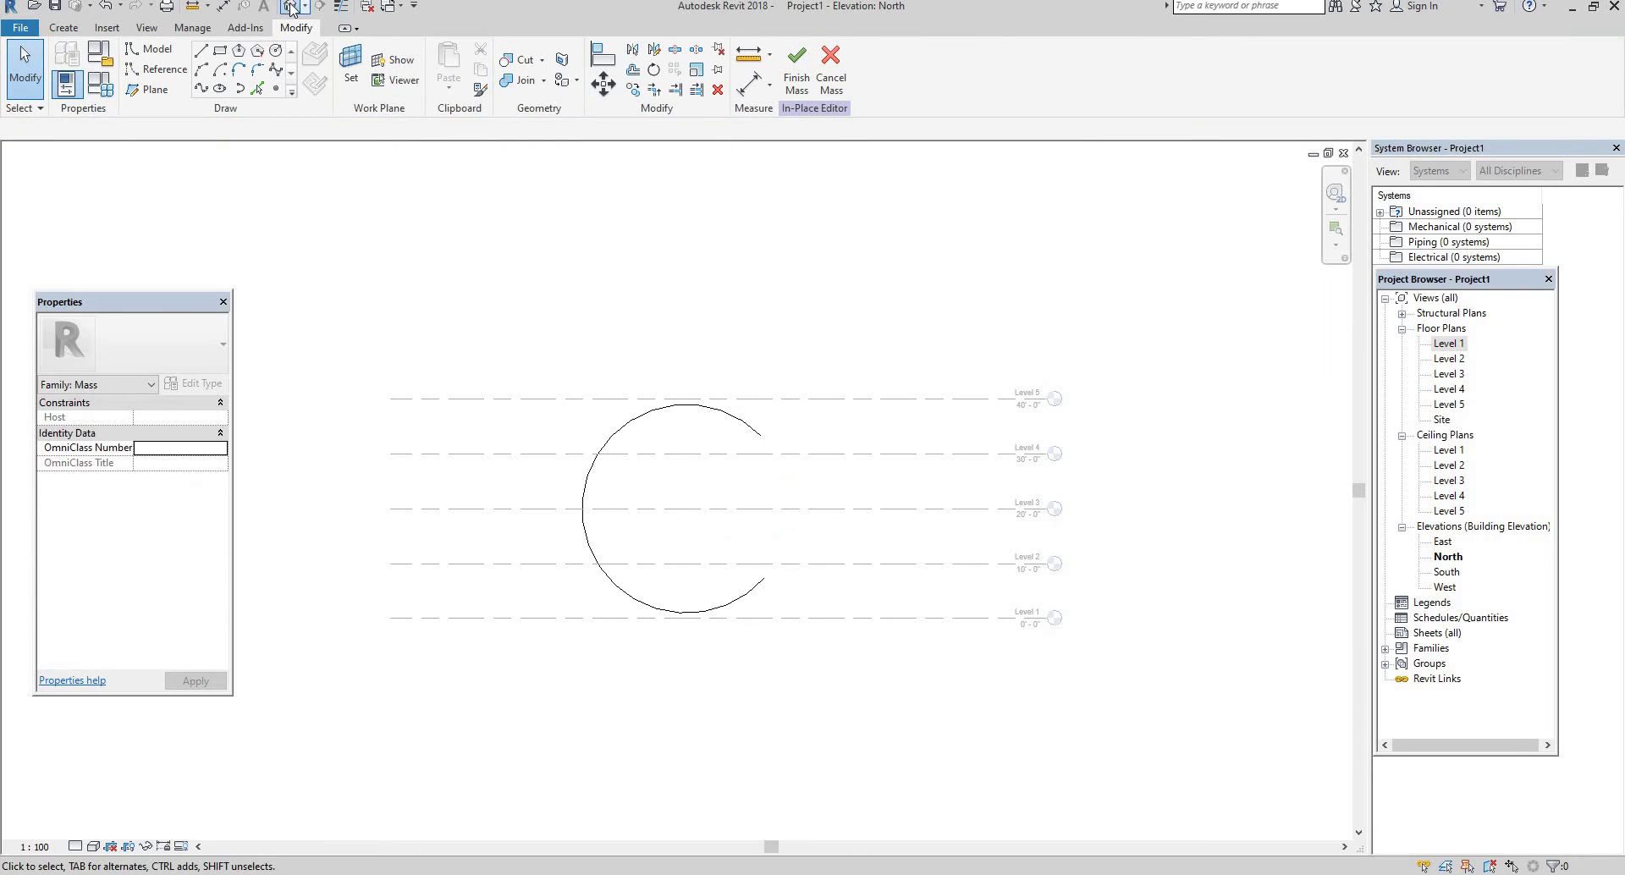
click(290, 9)
- Place reference points at the arc's top end, bottom end and midpoint
shift+middle_drag(755, 527, 1160, 435)
mouse_move(602, 544)
shift+middle_down()
mouse_move(903, 504)
mouse_move(713, 397)
shift+middle_up()
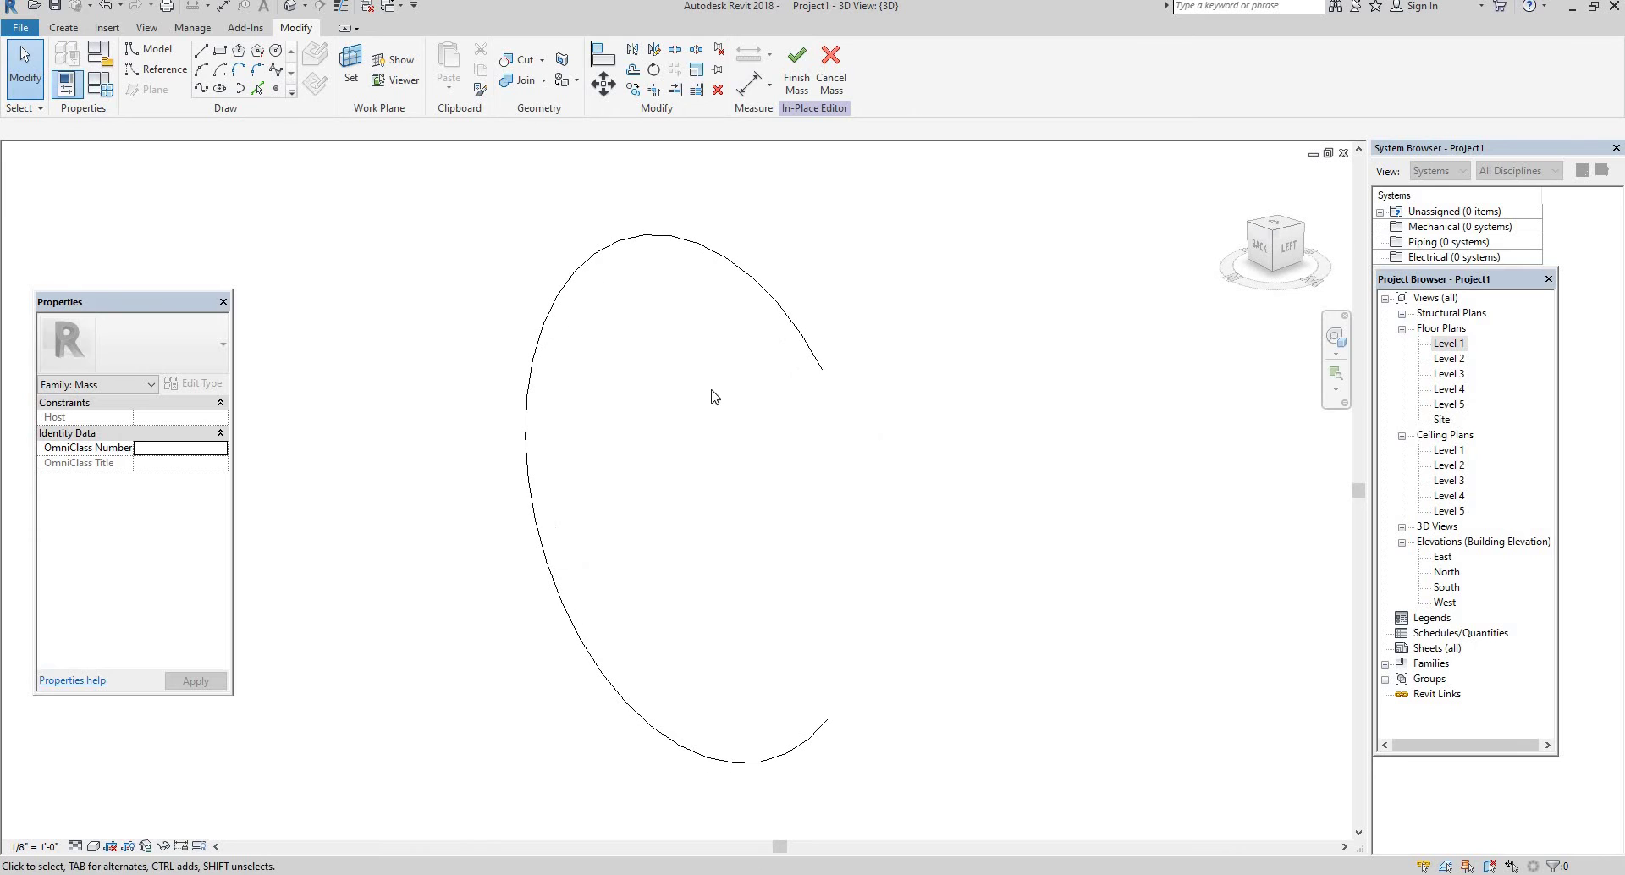
click(275, 88)
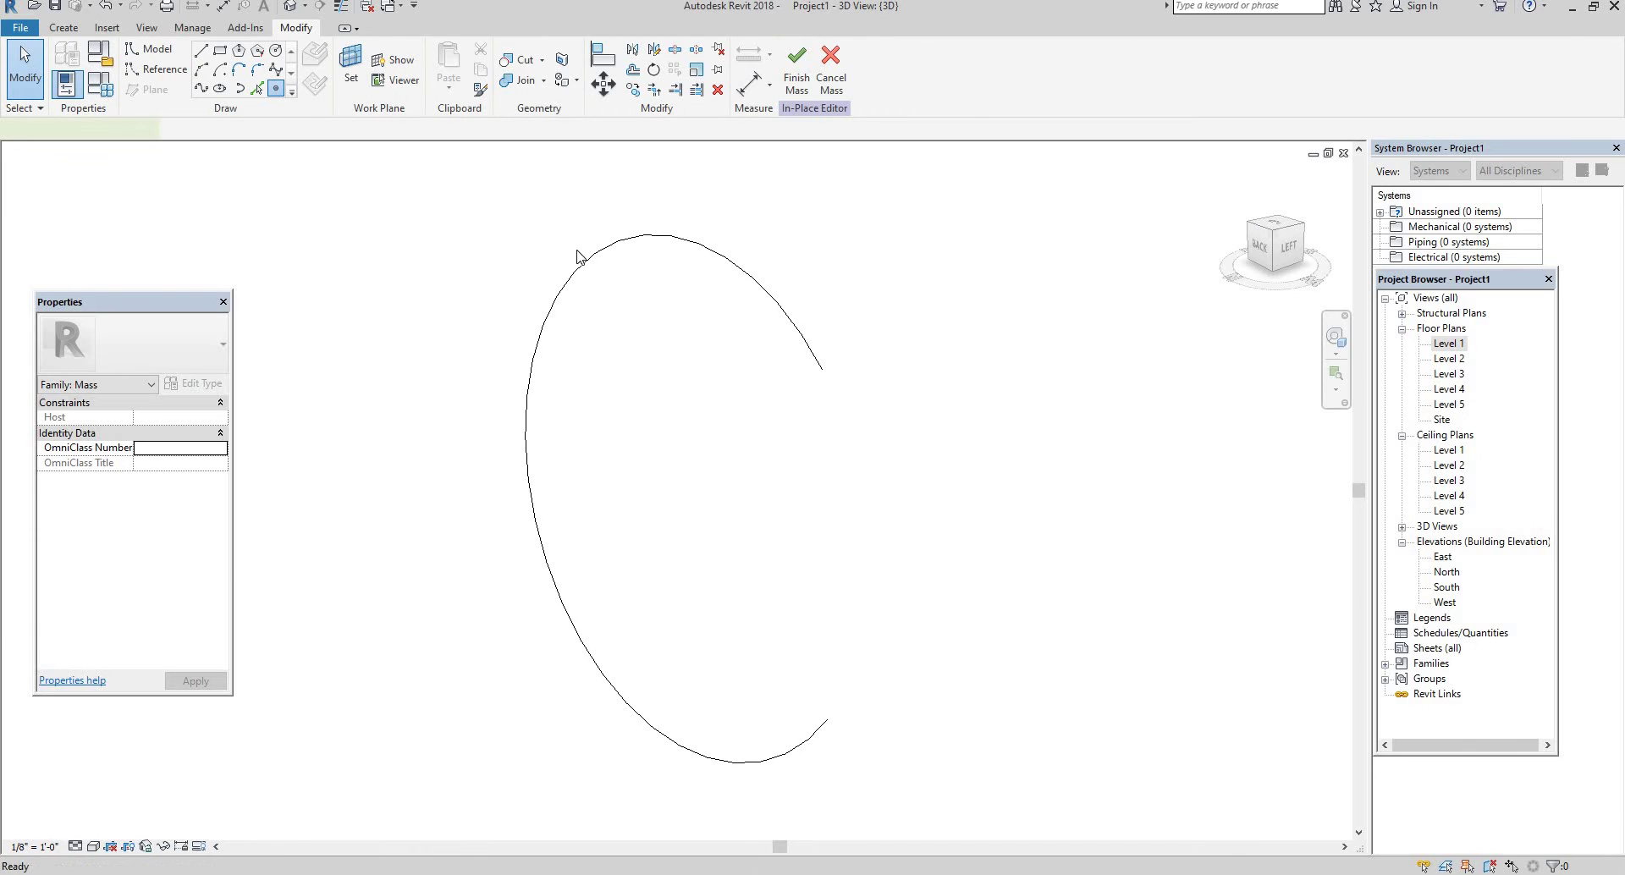
click(823, 369)
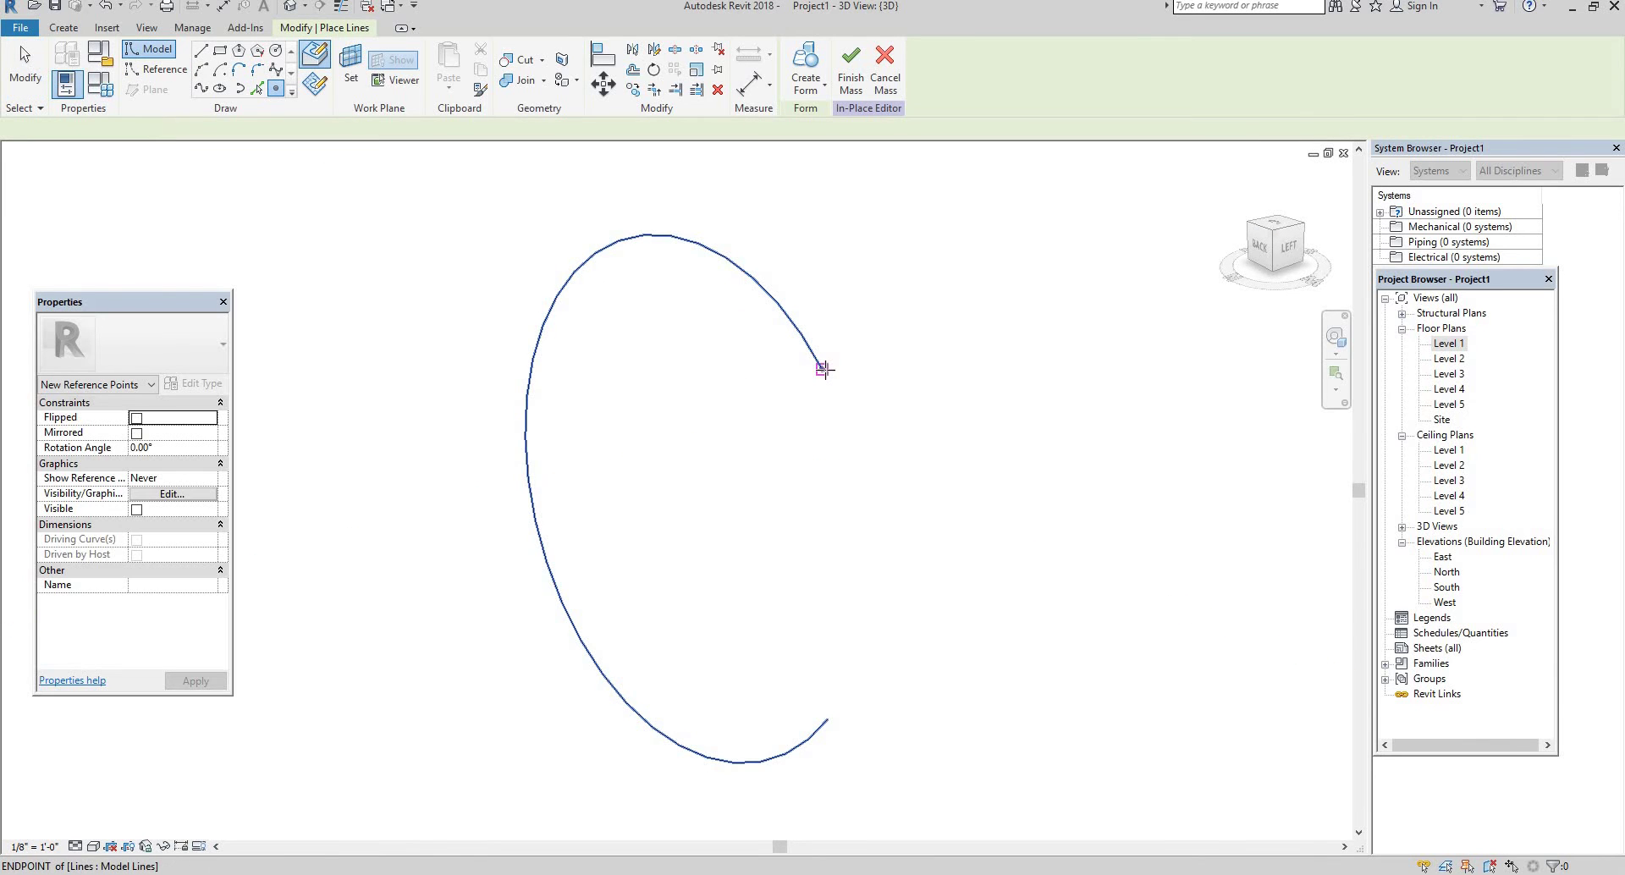
click(833, 721)
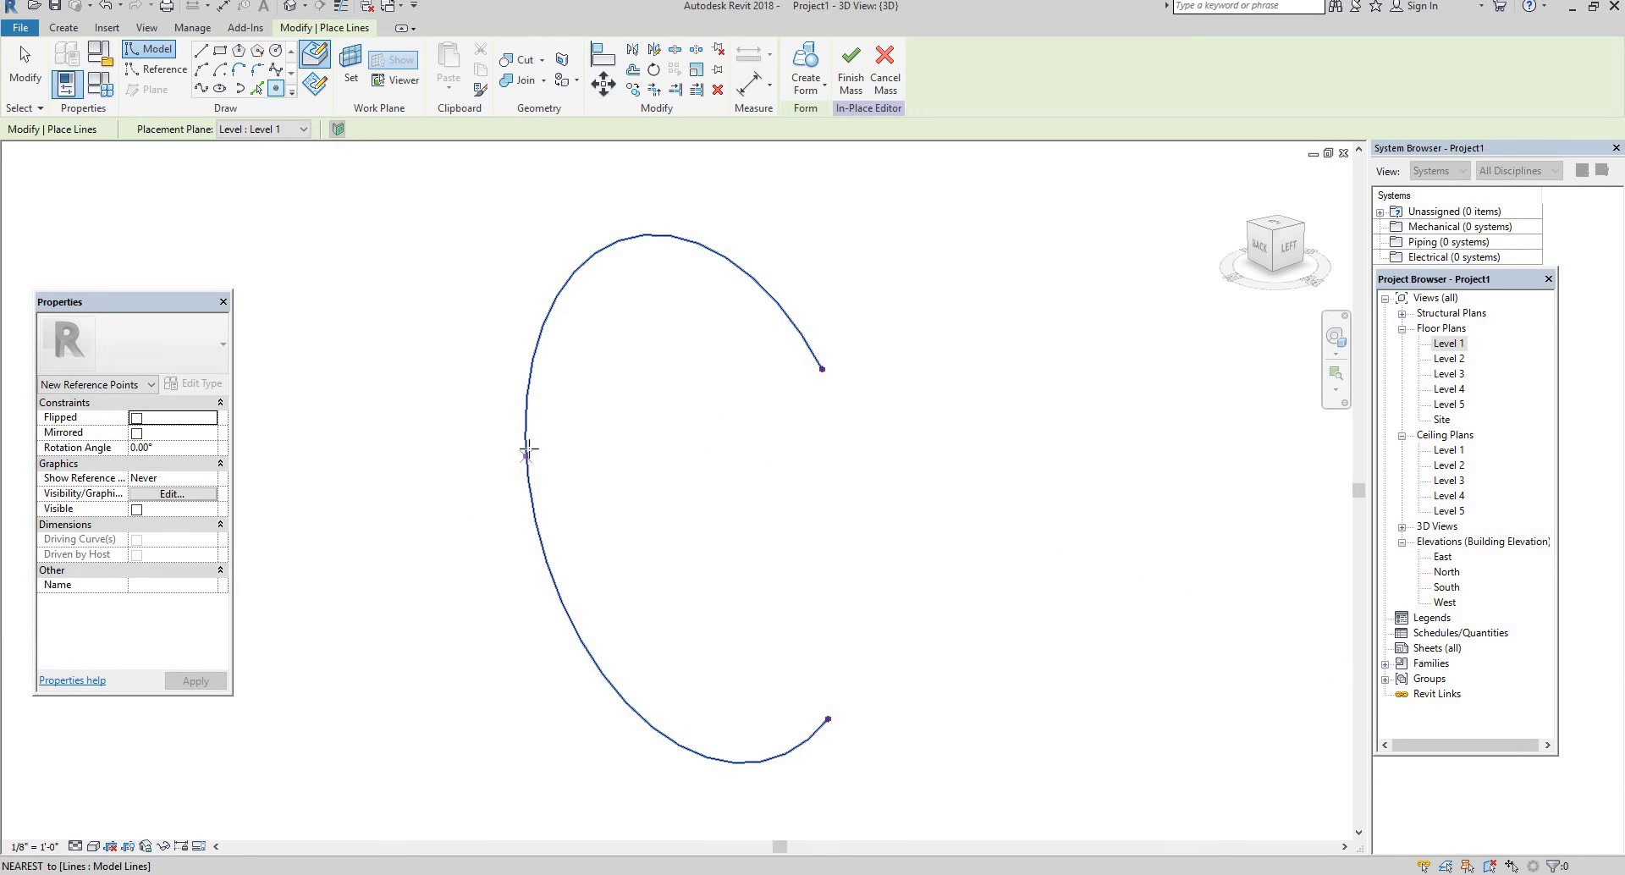
click(525, 436)
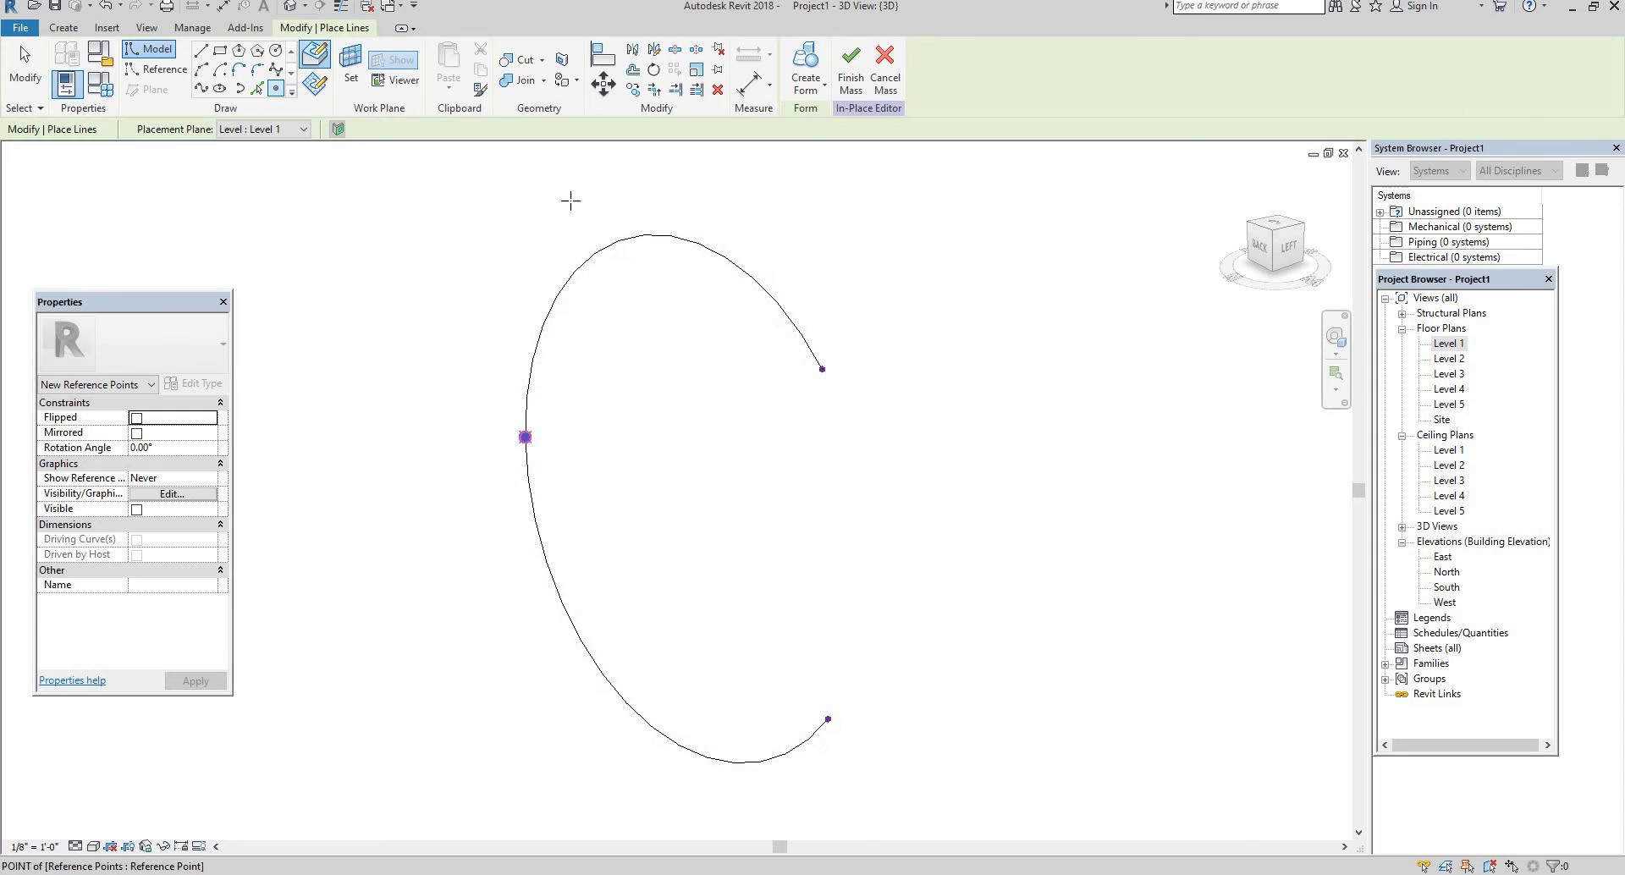
click(345, 67)
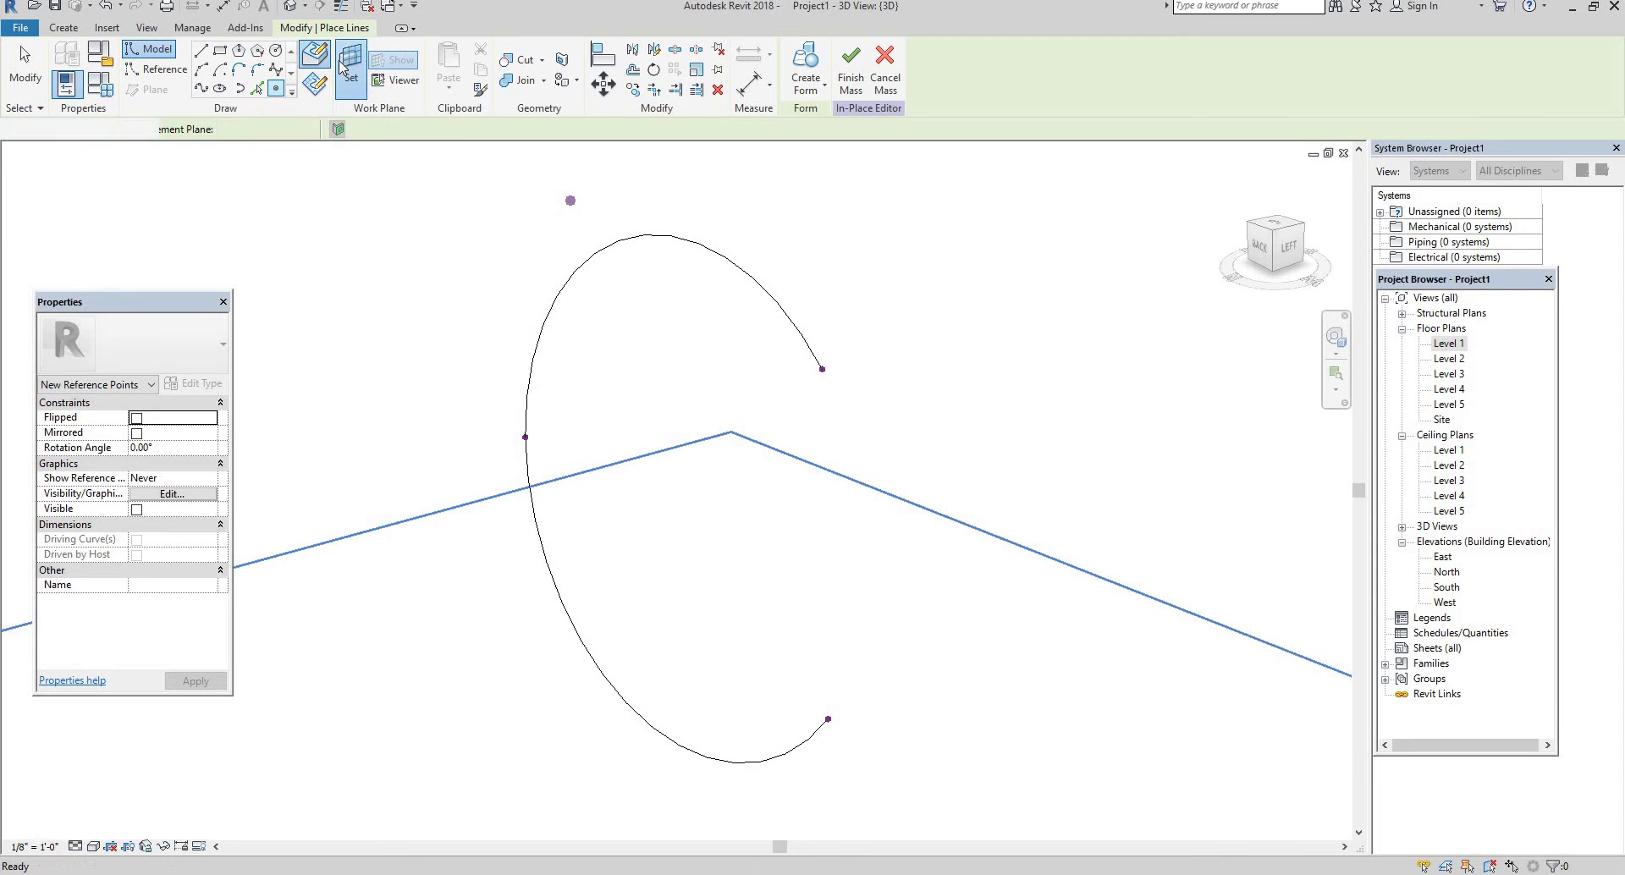
- Draw a circle centred on the arc's top endpoint, using that point as the work plane
click(822, 369)
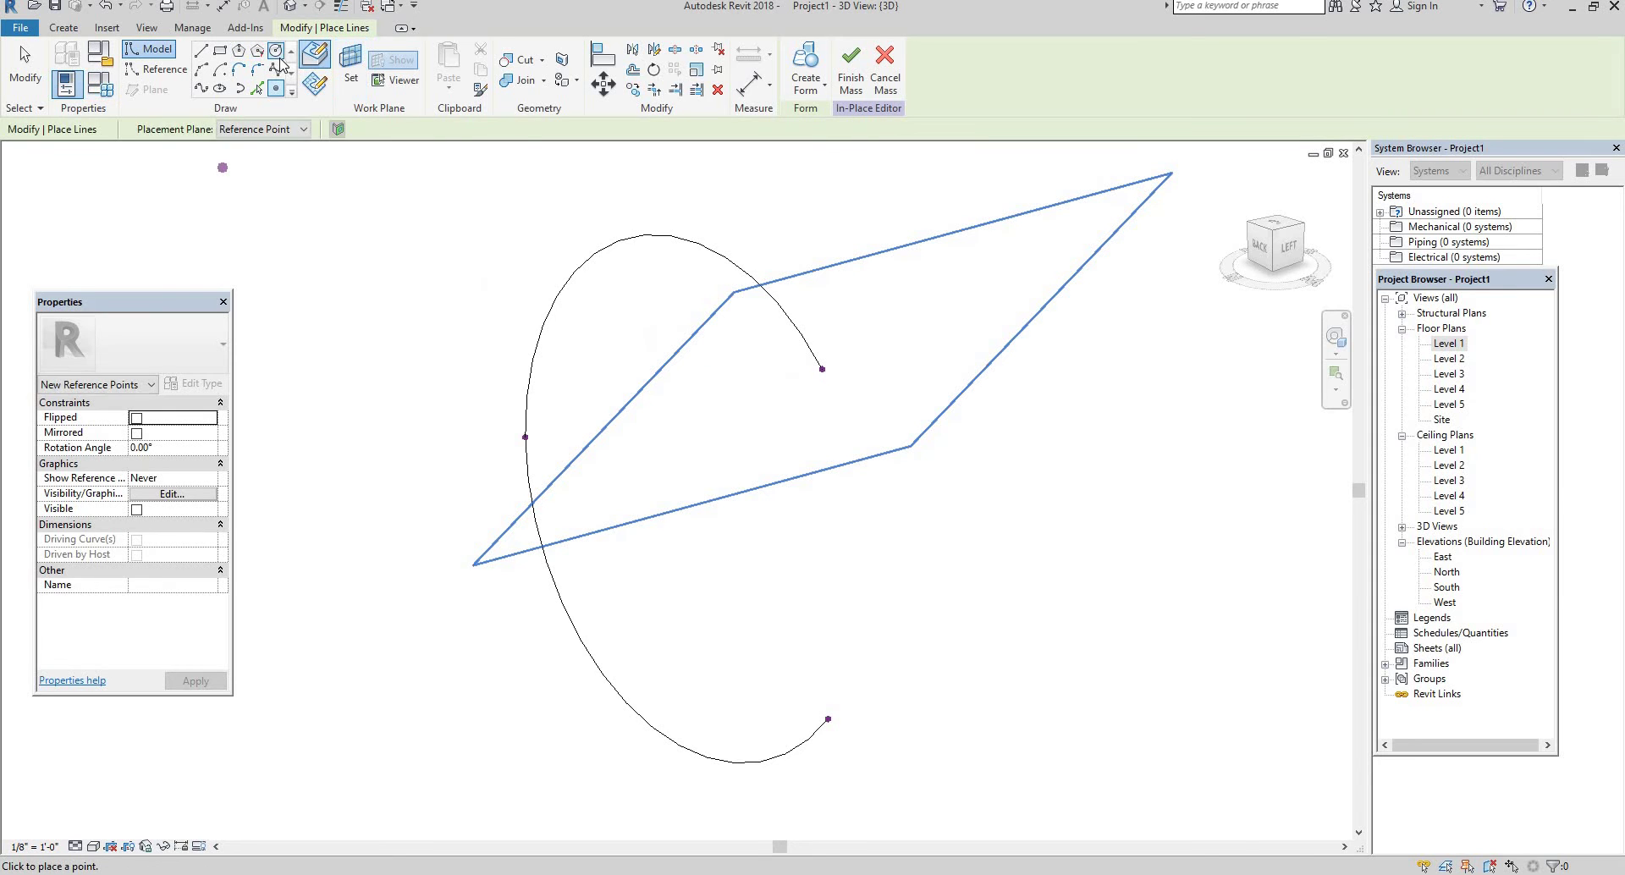
click(276, 52)
click(823, 369)
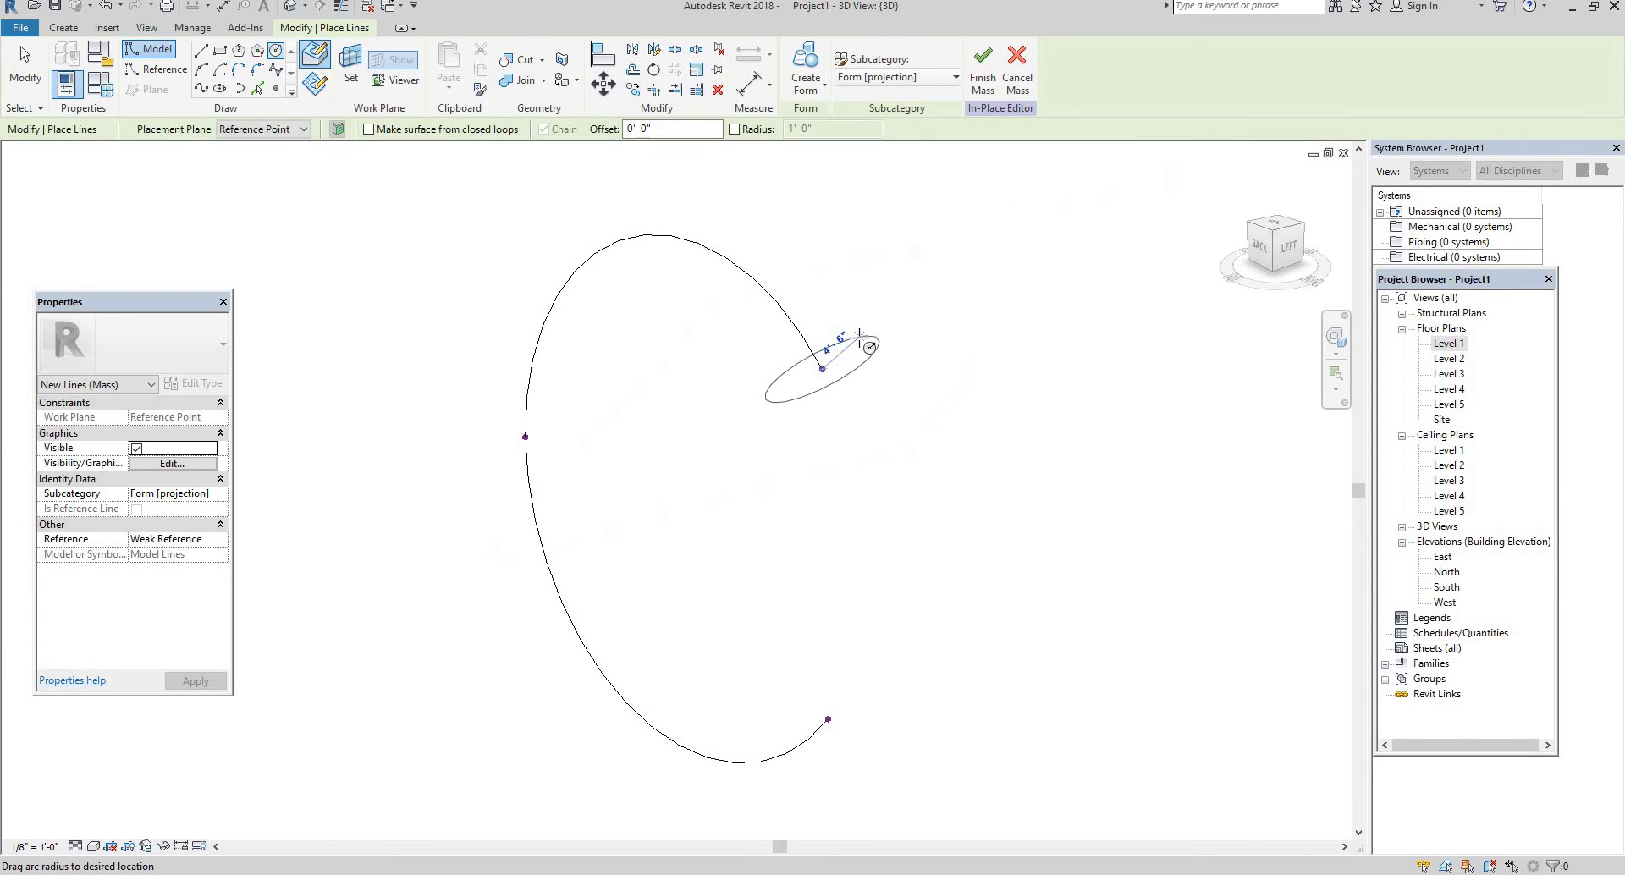
click(858, 337)
key(Escape)
key(Escape)
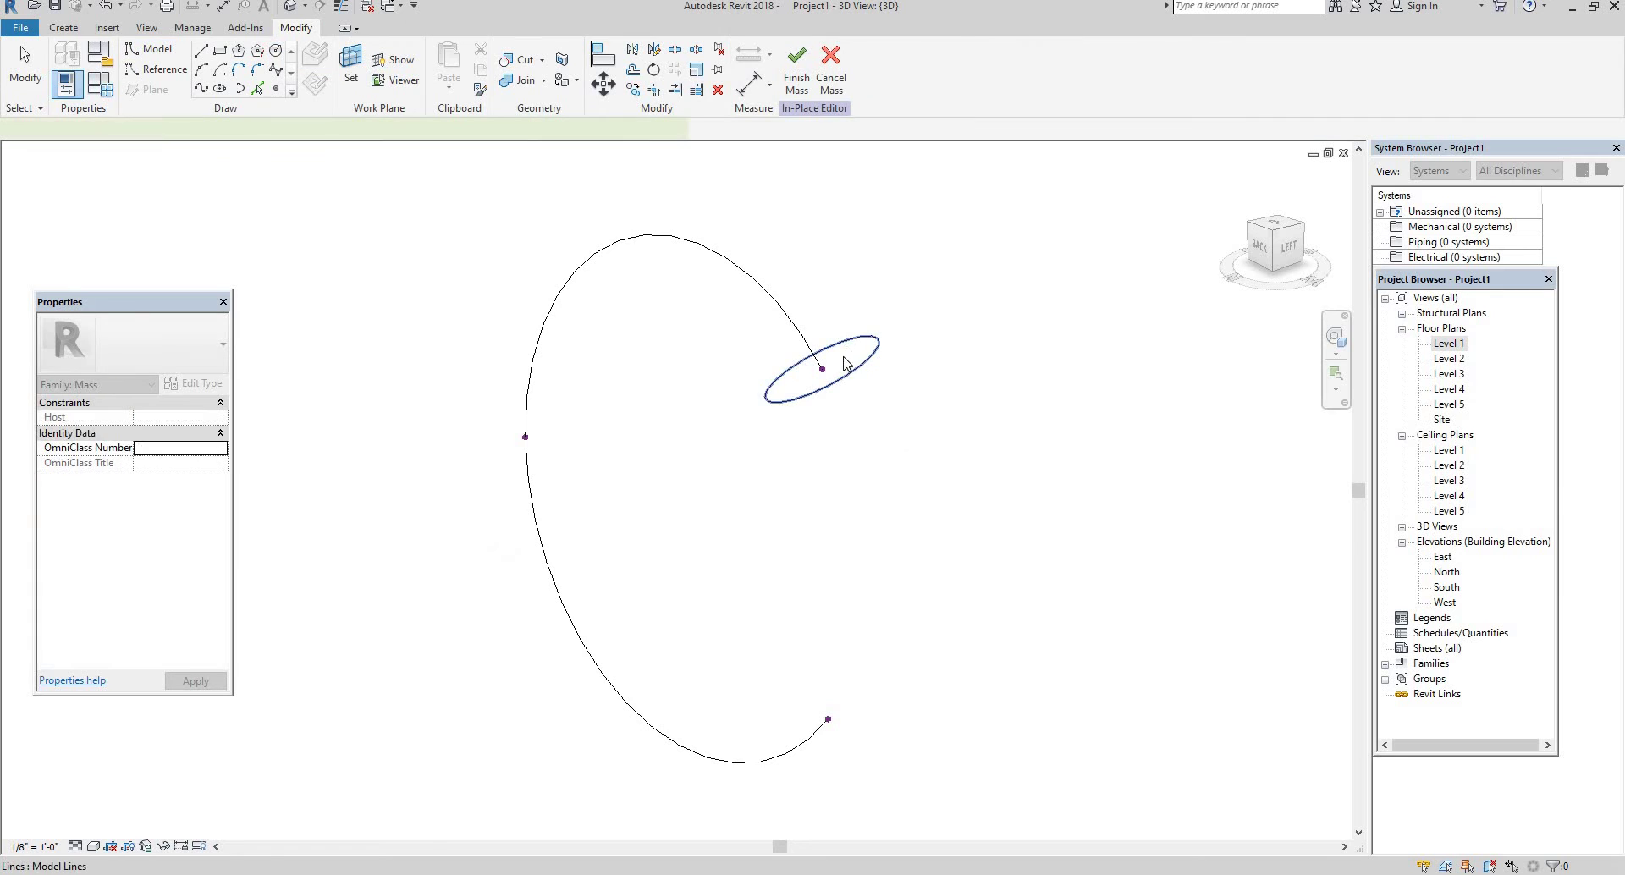
- Change the top circle's radius to 1 inch
click(846, 364)
click(793, 376)
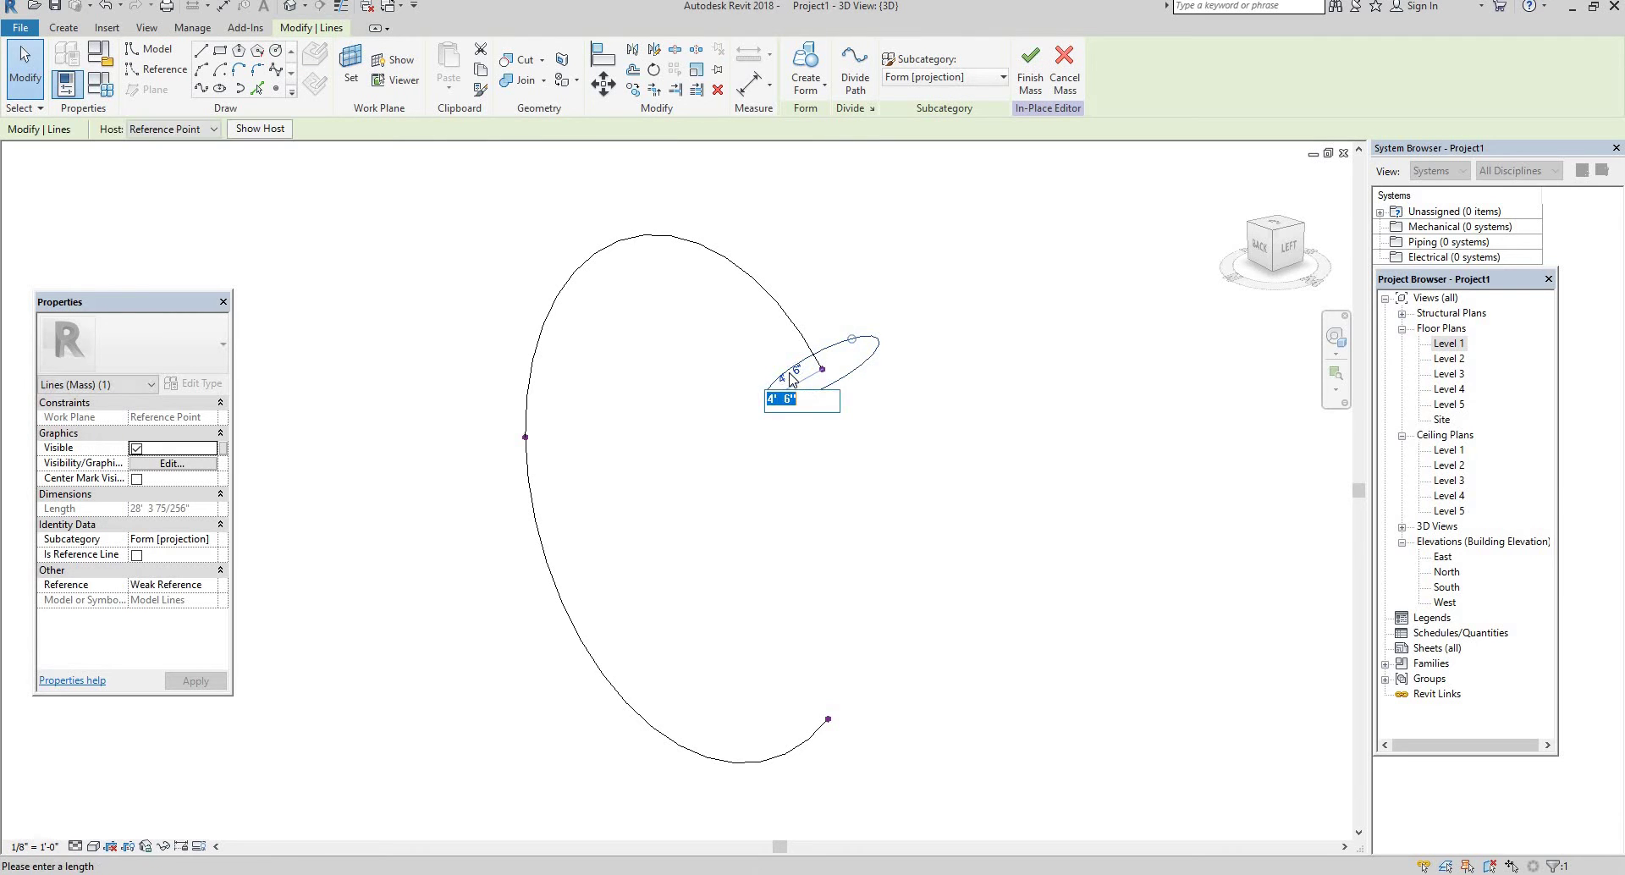
text(1@)
key(Return)
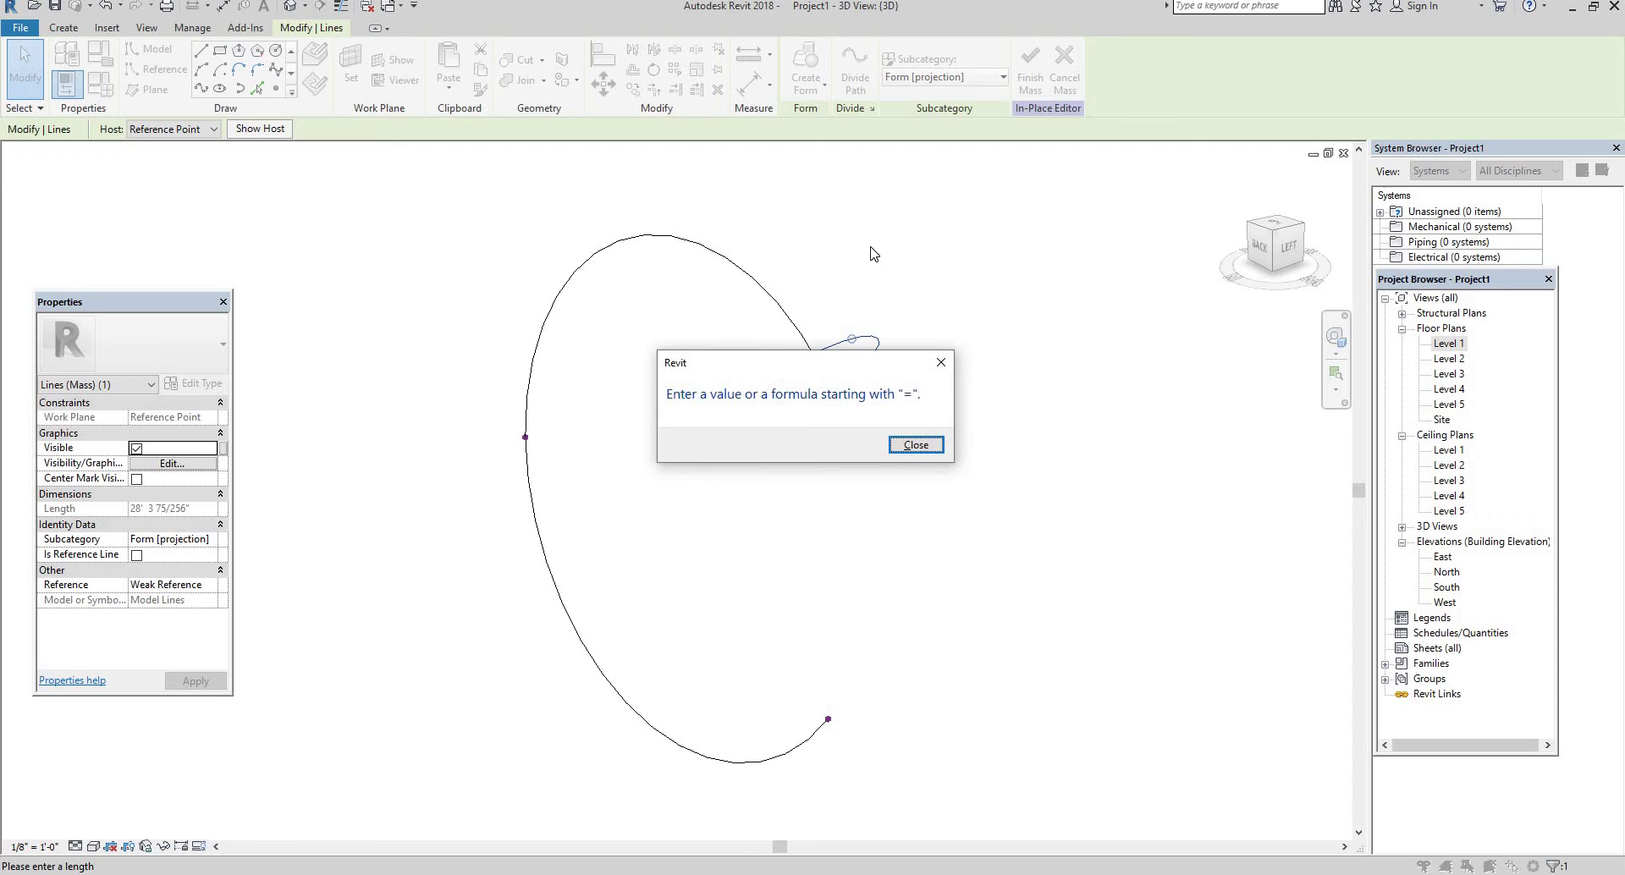
click(939, 454)
text(1")
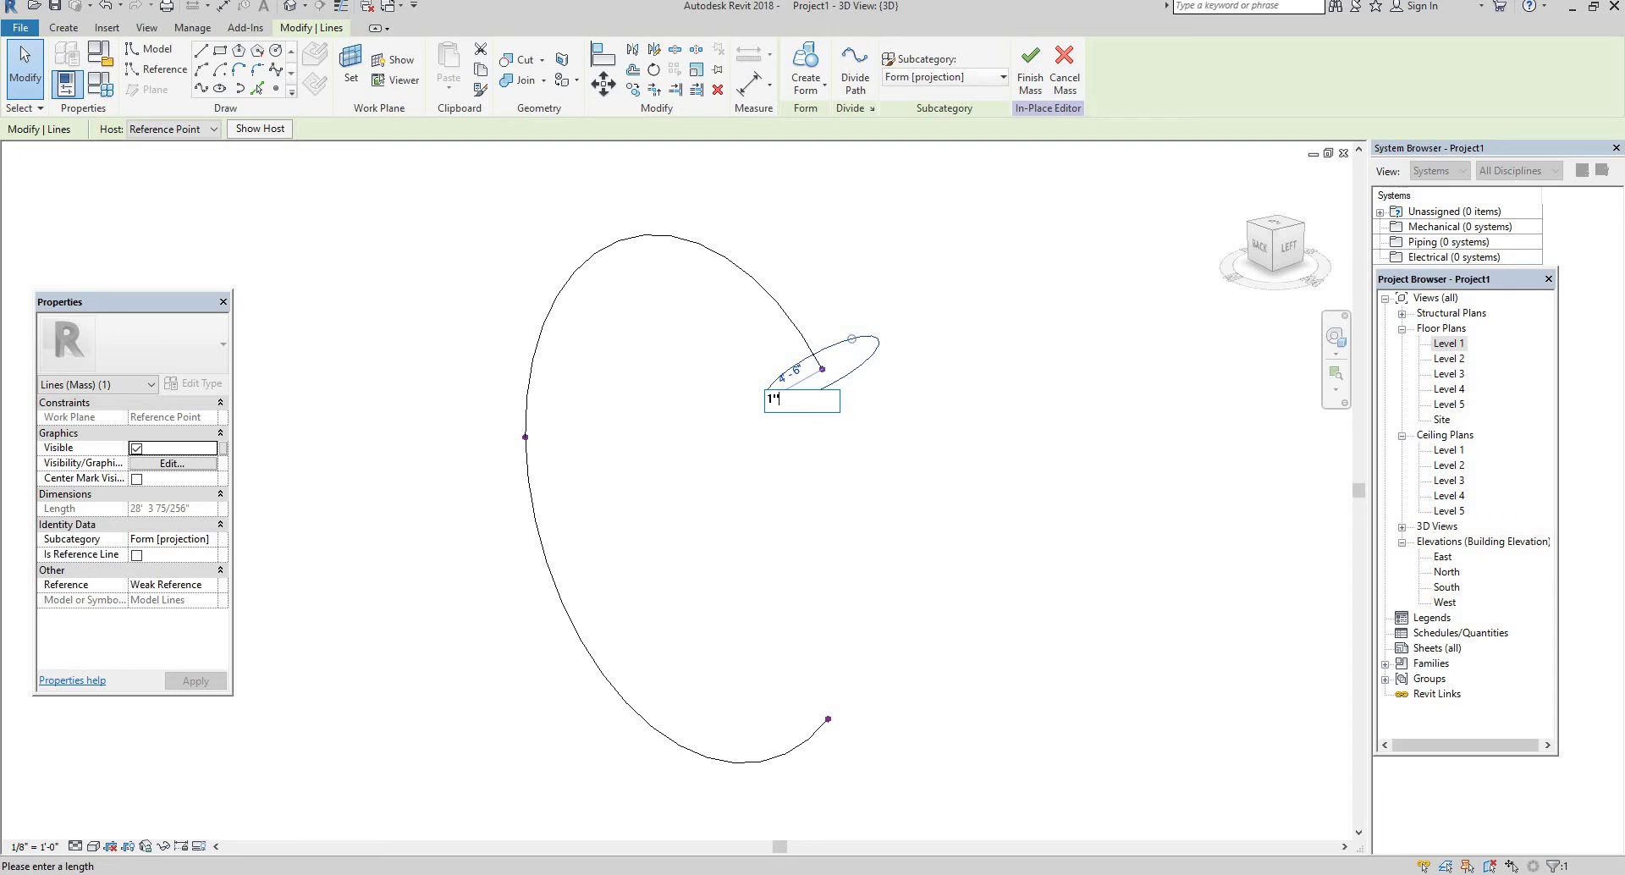
key(Return)
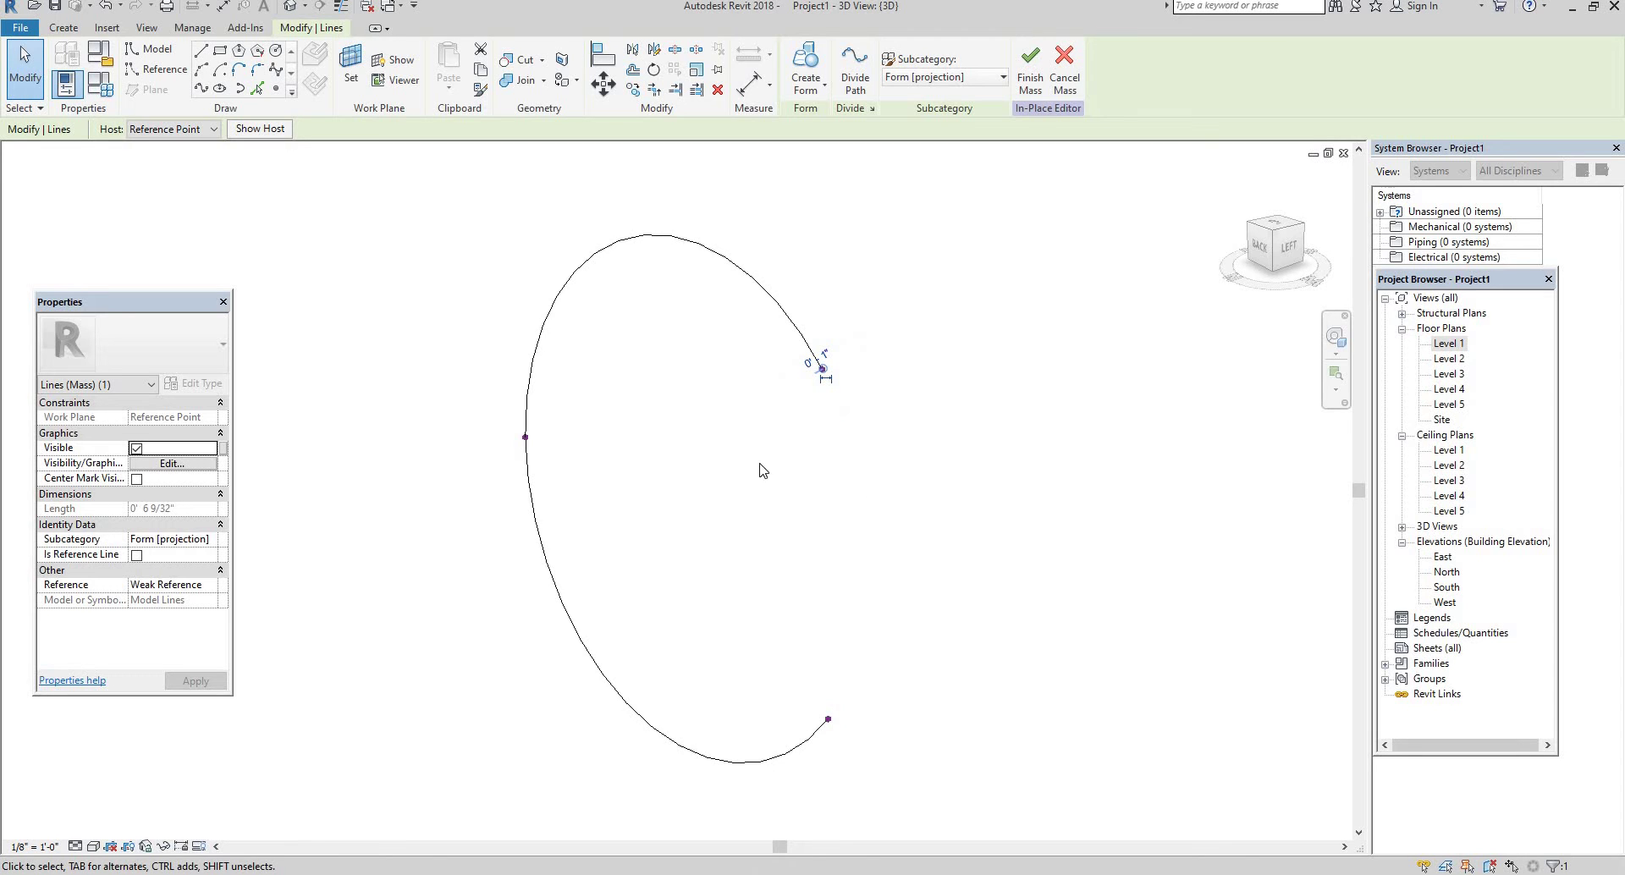
click(351, 67)
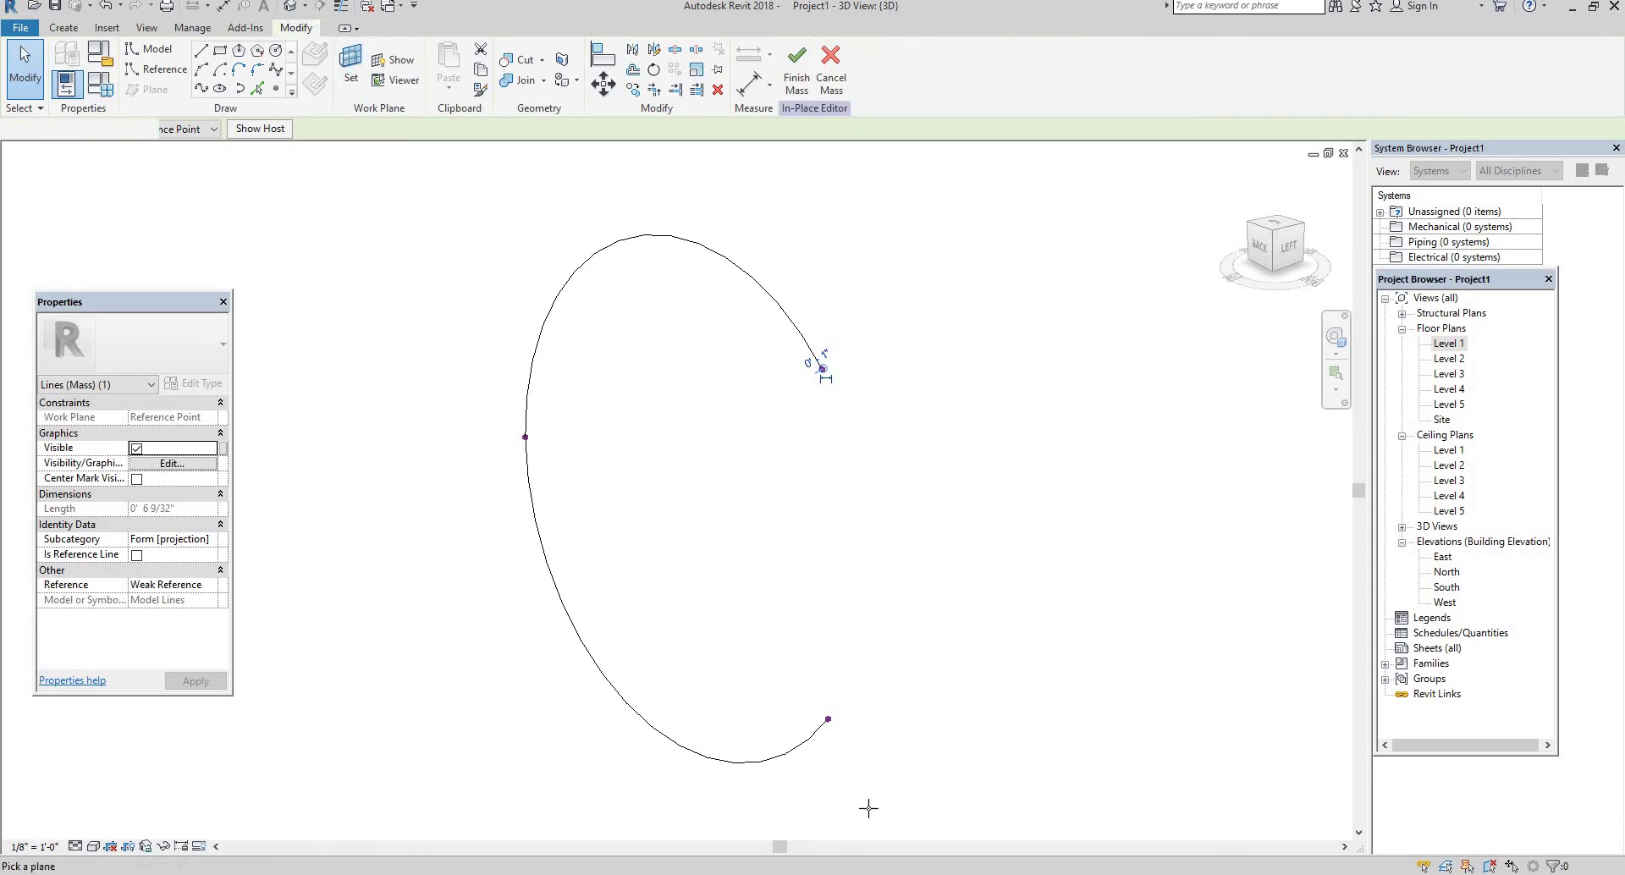
- Draw a circle centred on the arc's bottom endpoint, using that point as the work plane
click(834, 720)
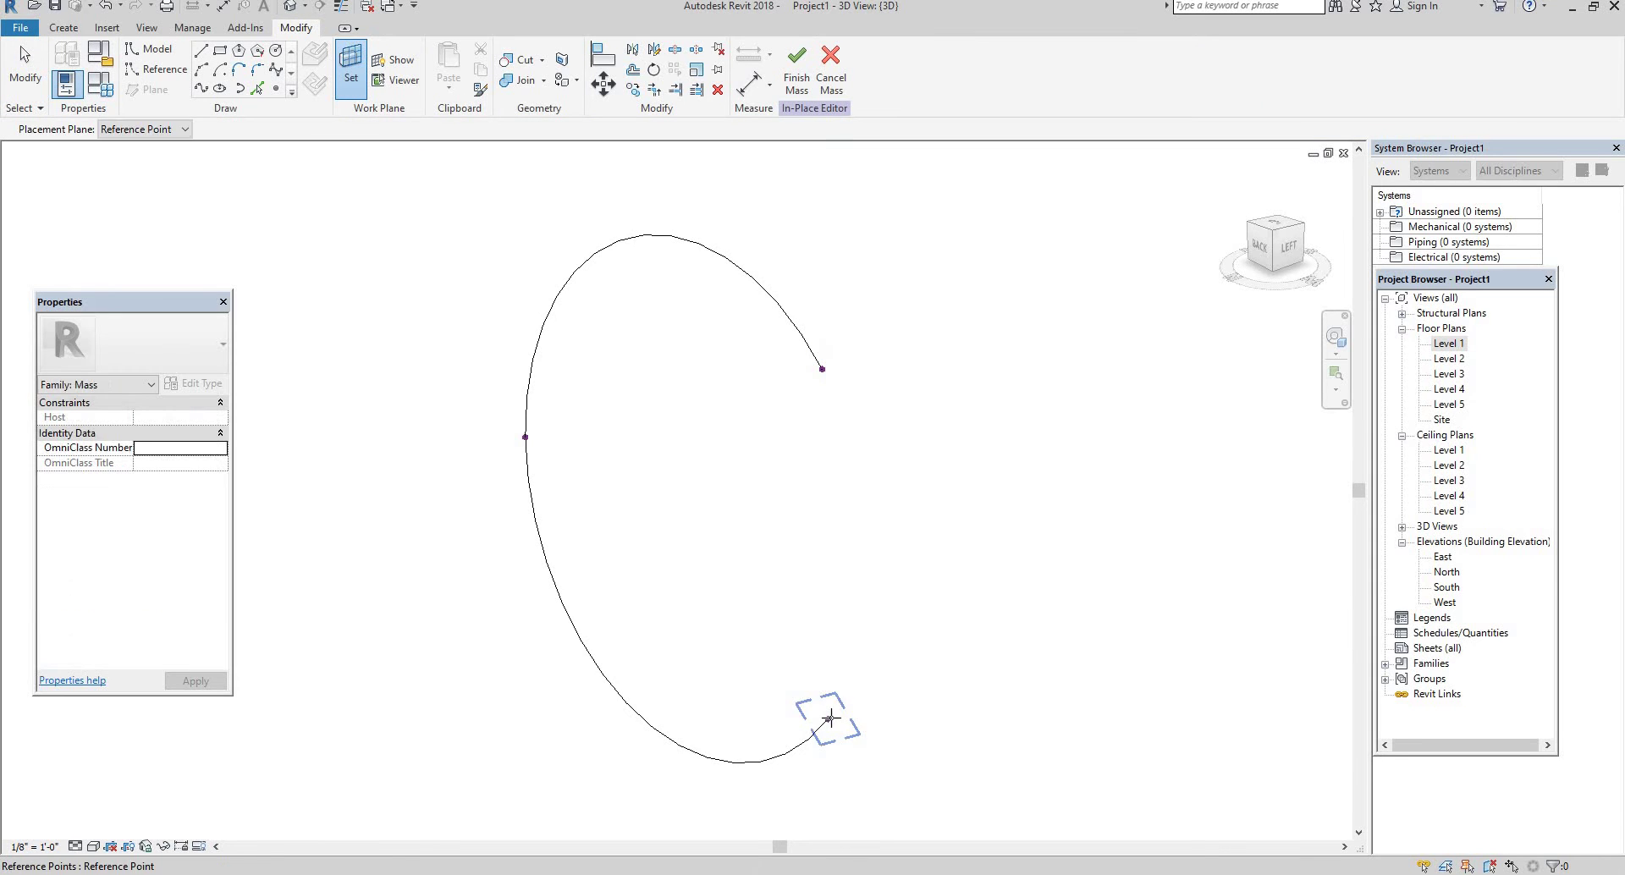
click(276, 50)
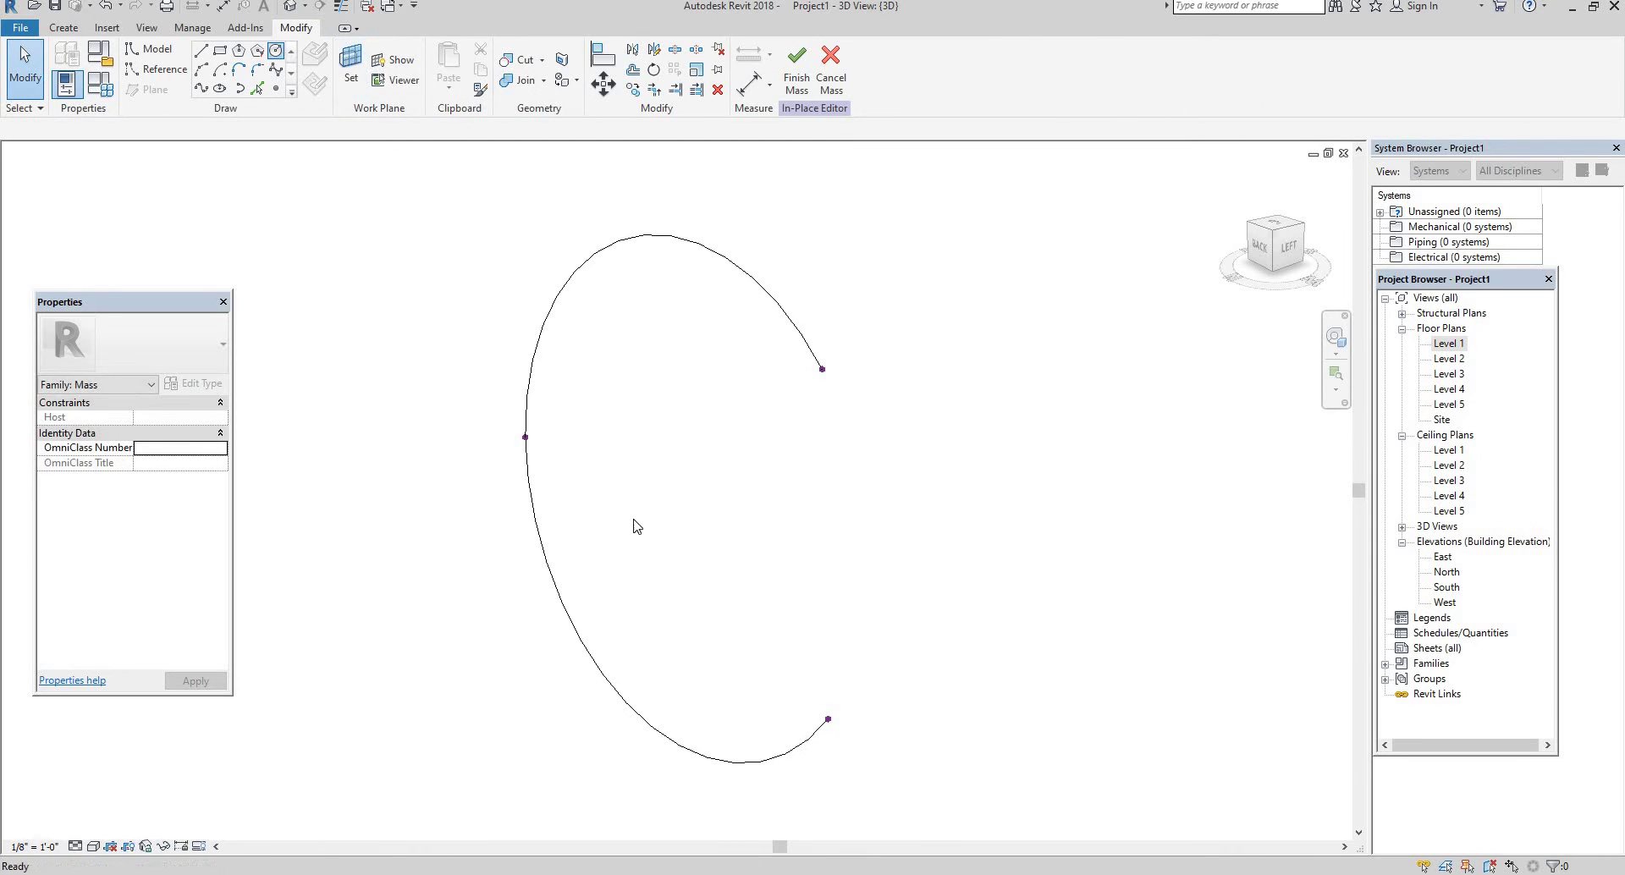
click(828, 719)
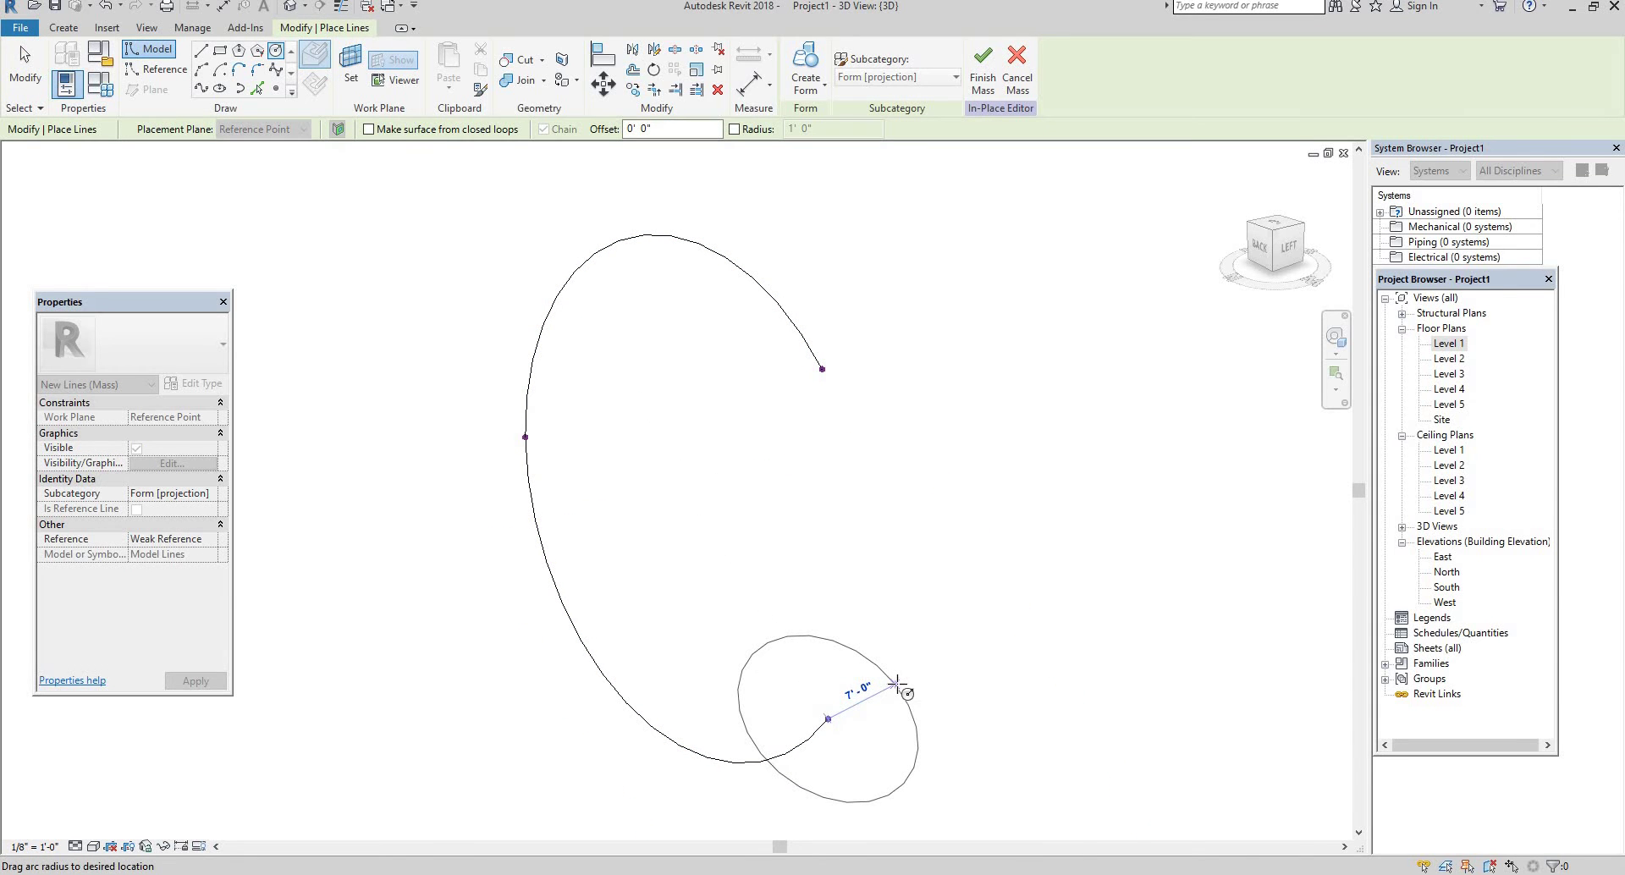
click(897, 684)
key(Escape)
key(Escape)
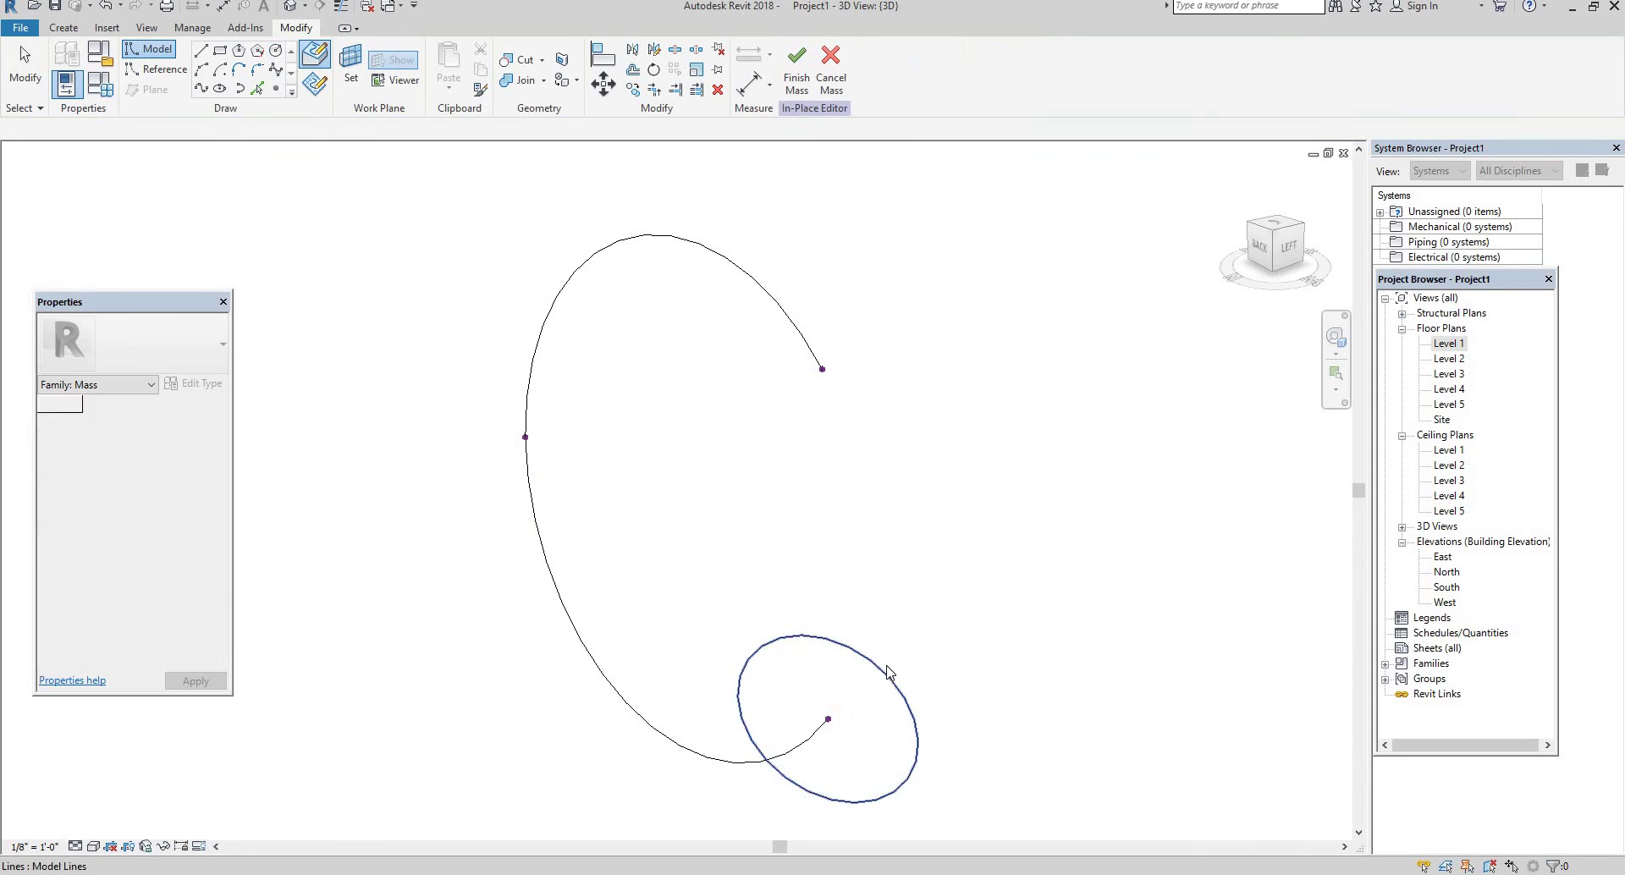
- Change the bottom circle's radius to 1 inch
click(886, 675)
click(792, 690)
text(1")
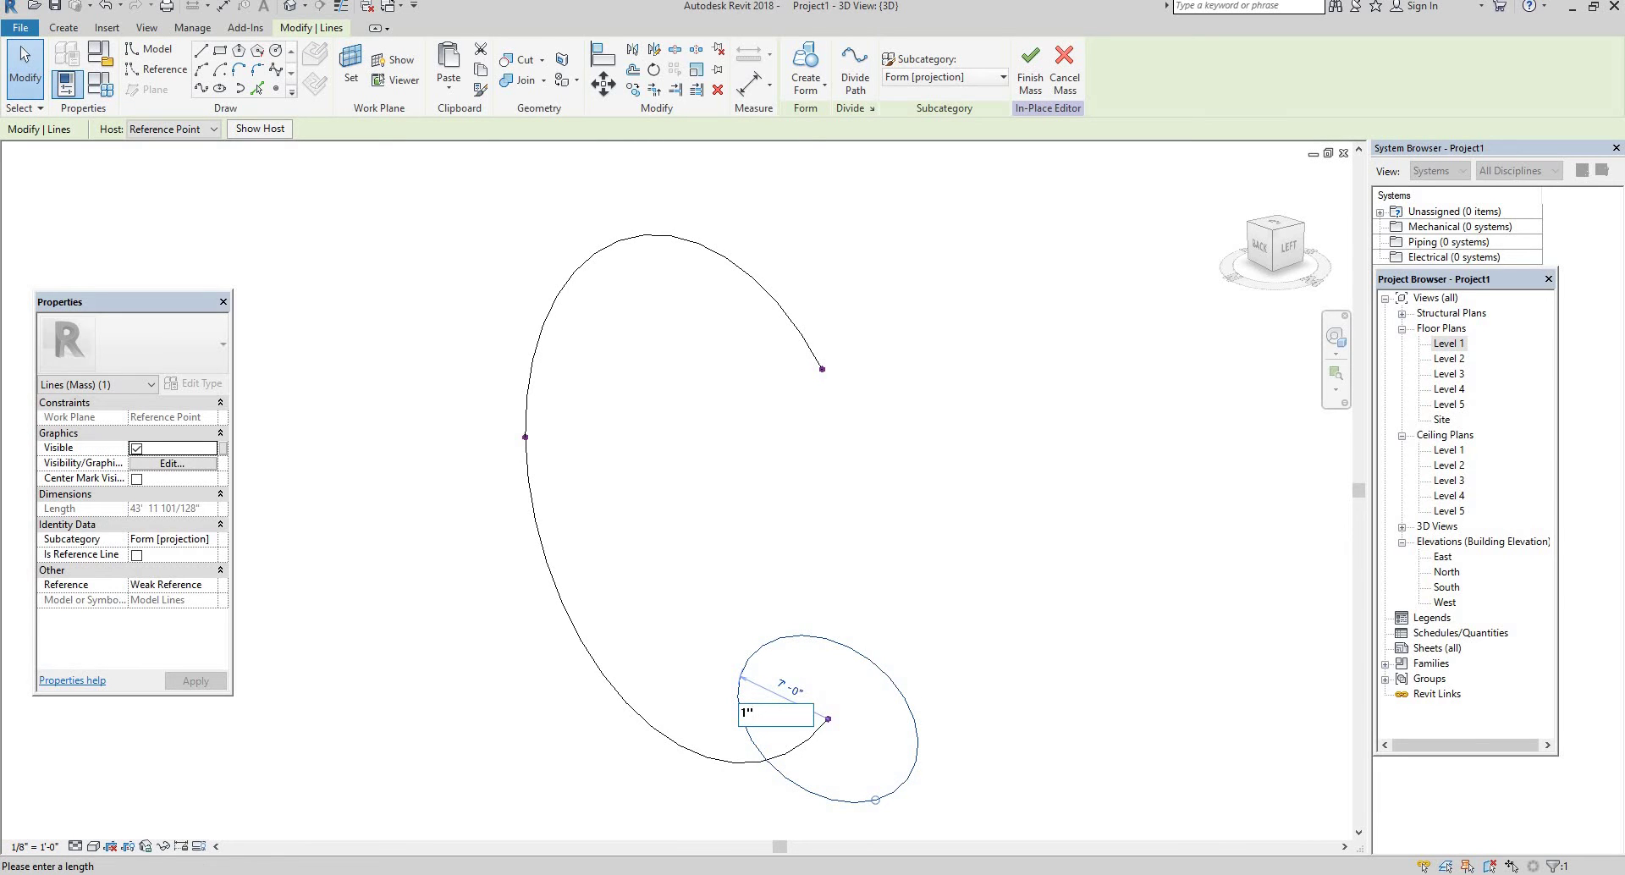
key(Return)
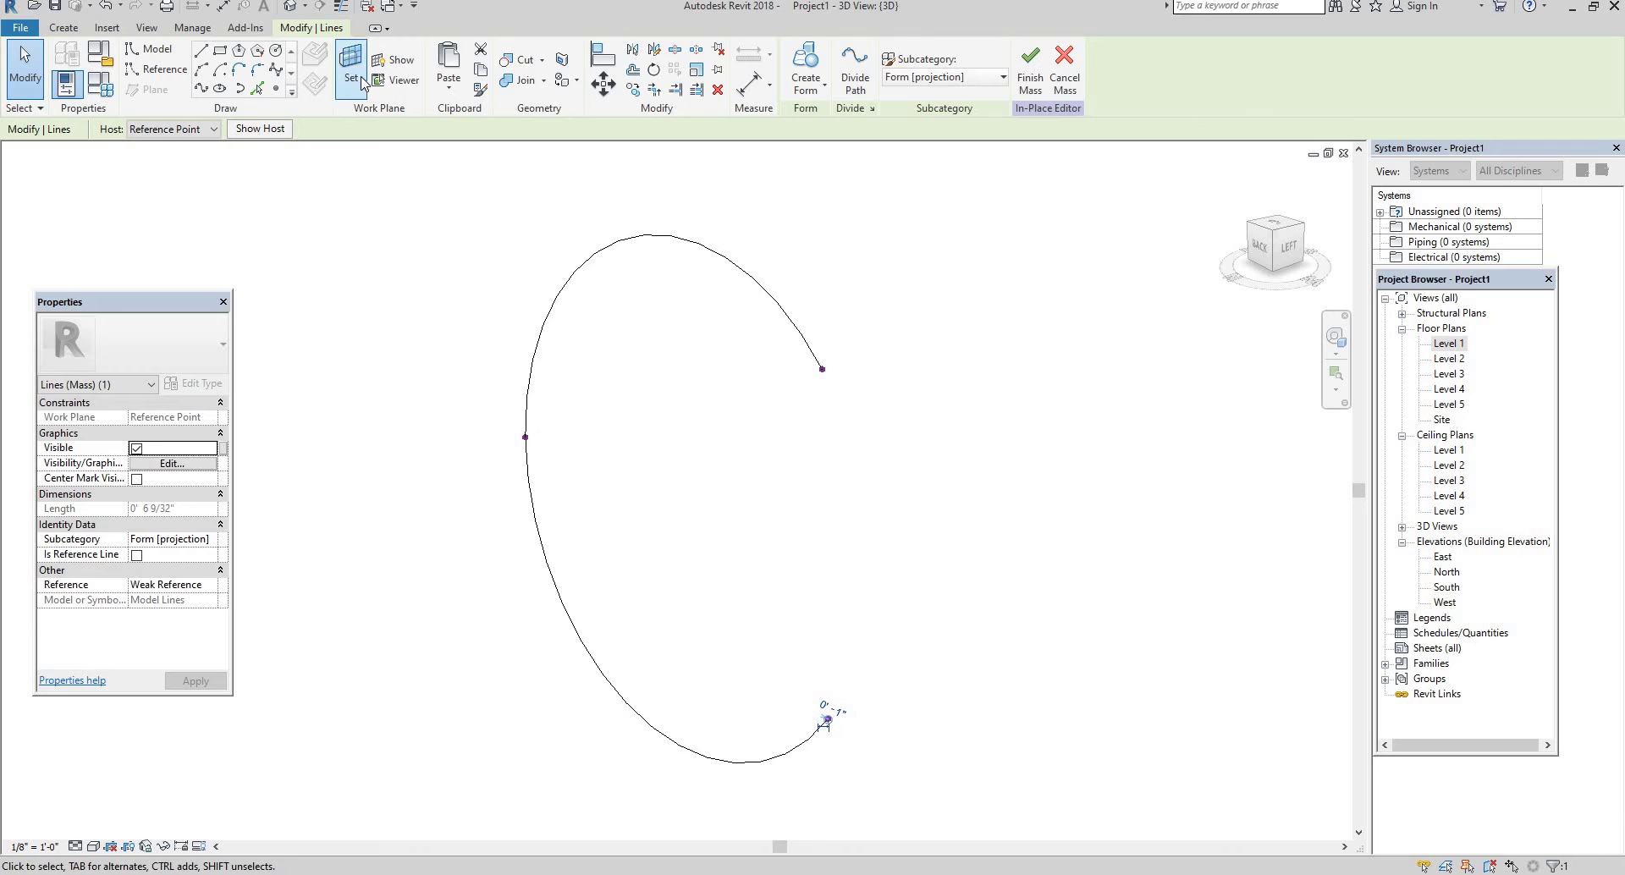
- Draw a 15'-6" by 8'-0" ellipse on a work plane at the arc's midpoint
click(351, 67)
click(526, 437)
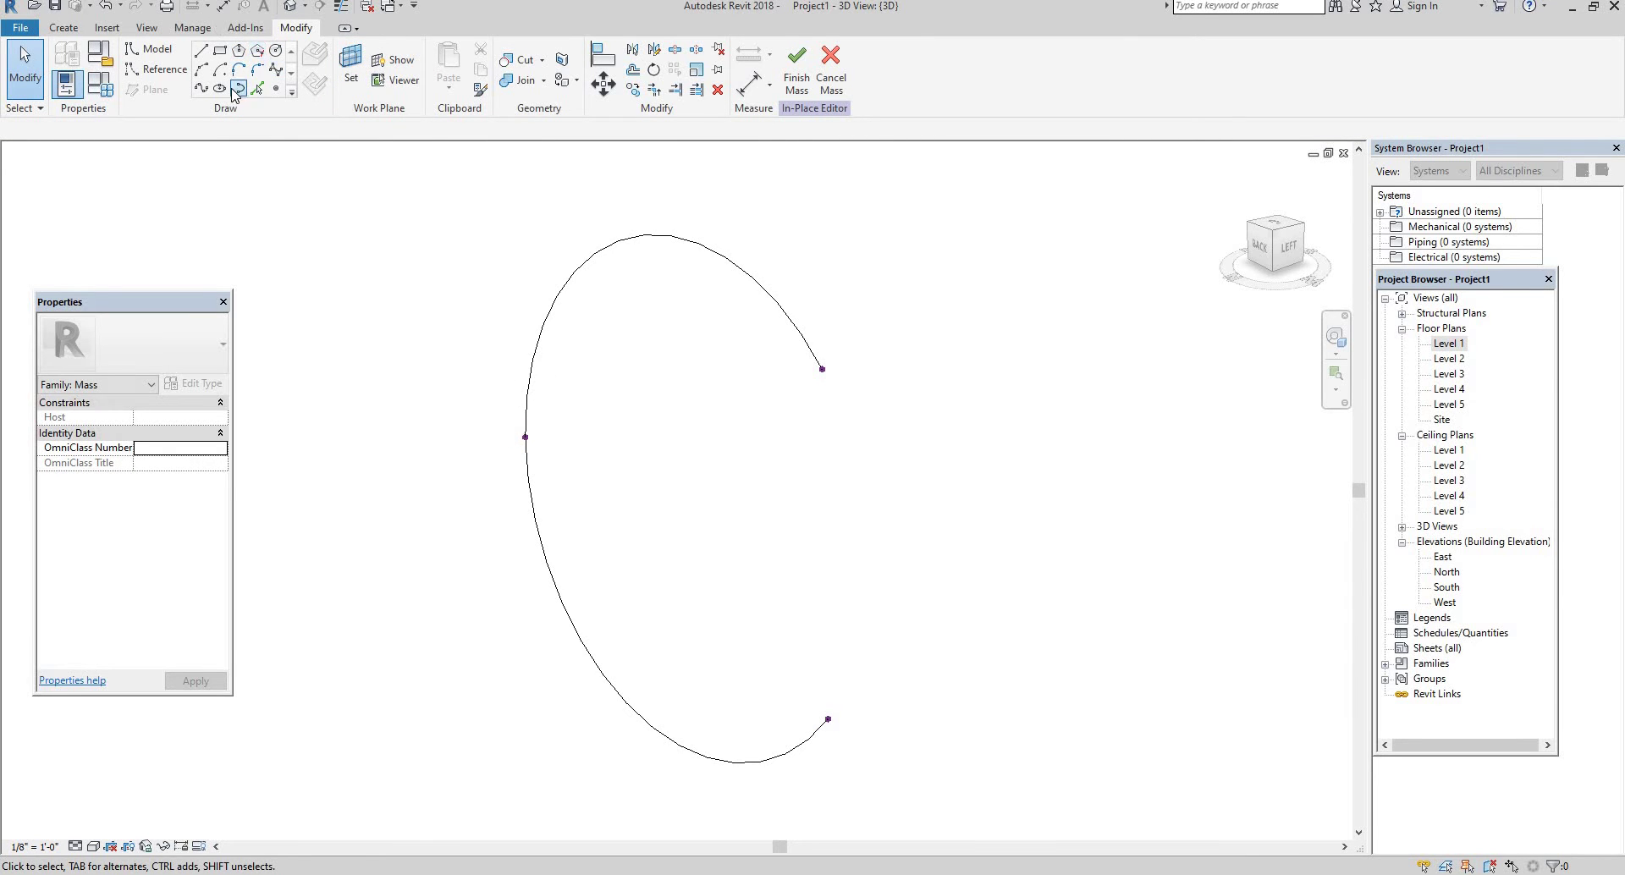
click(234, 90)
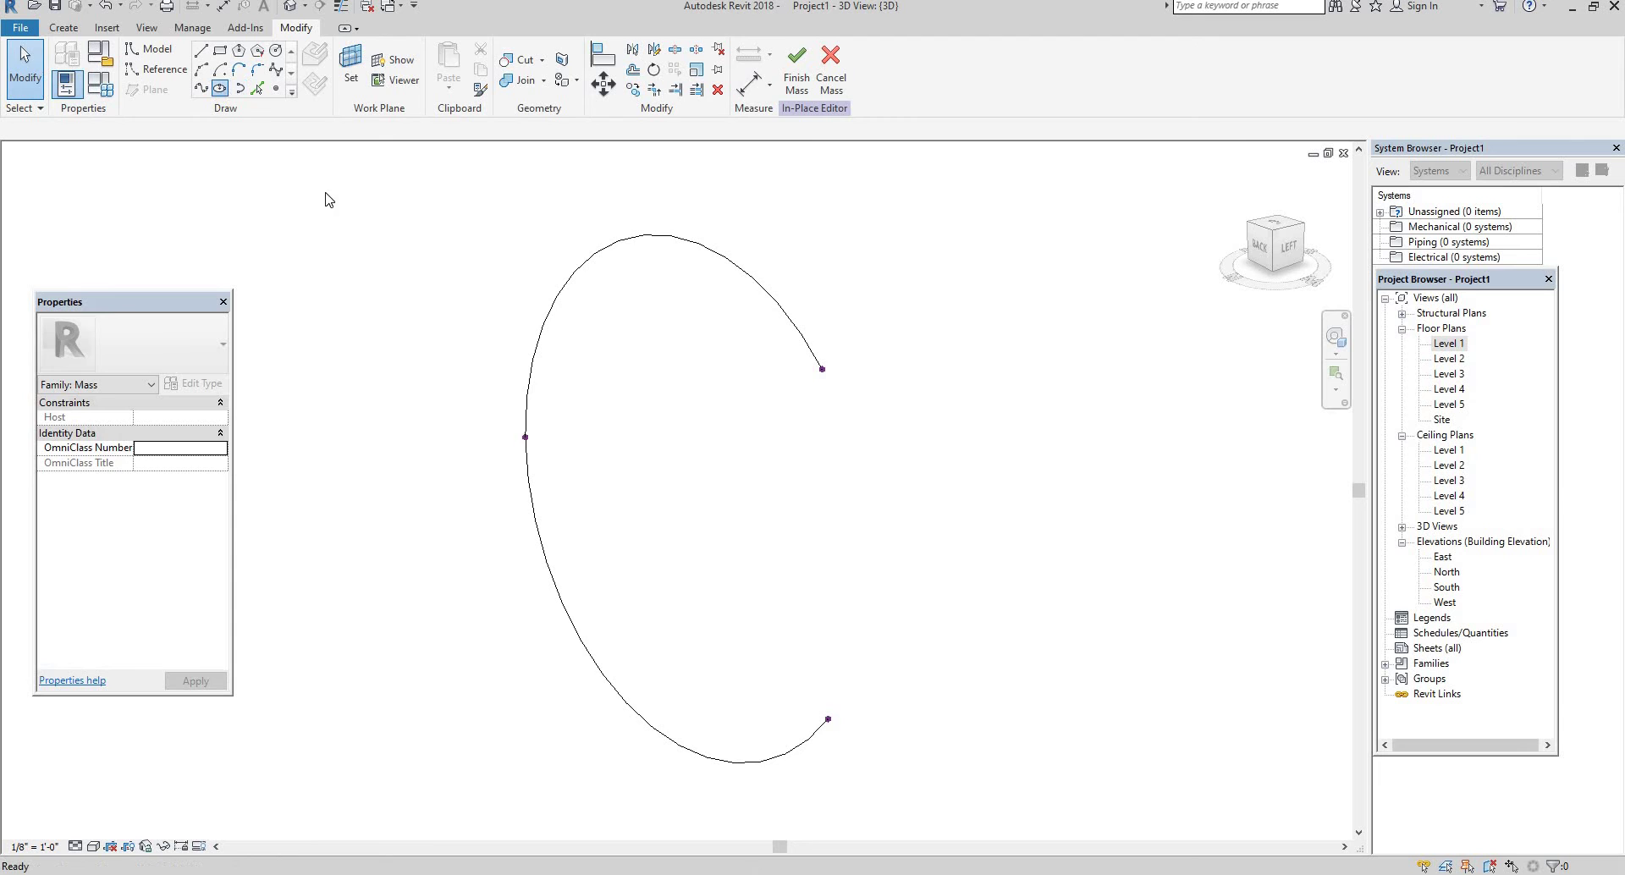
click(538, 441)
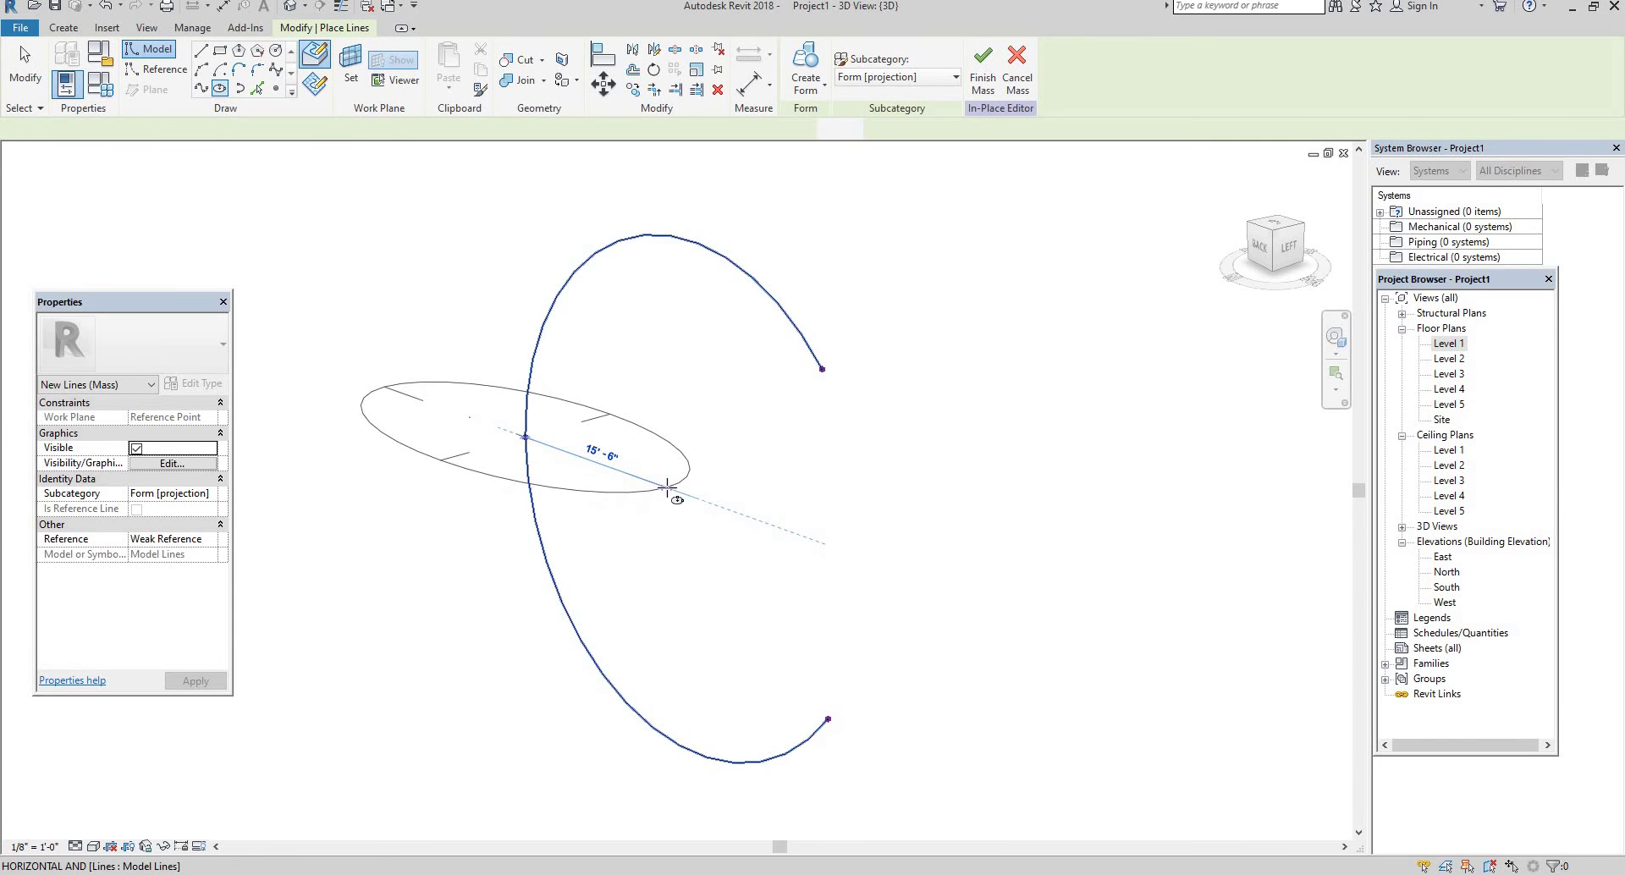
click(669, 489)
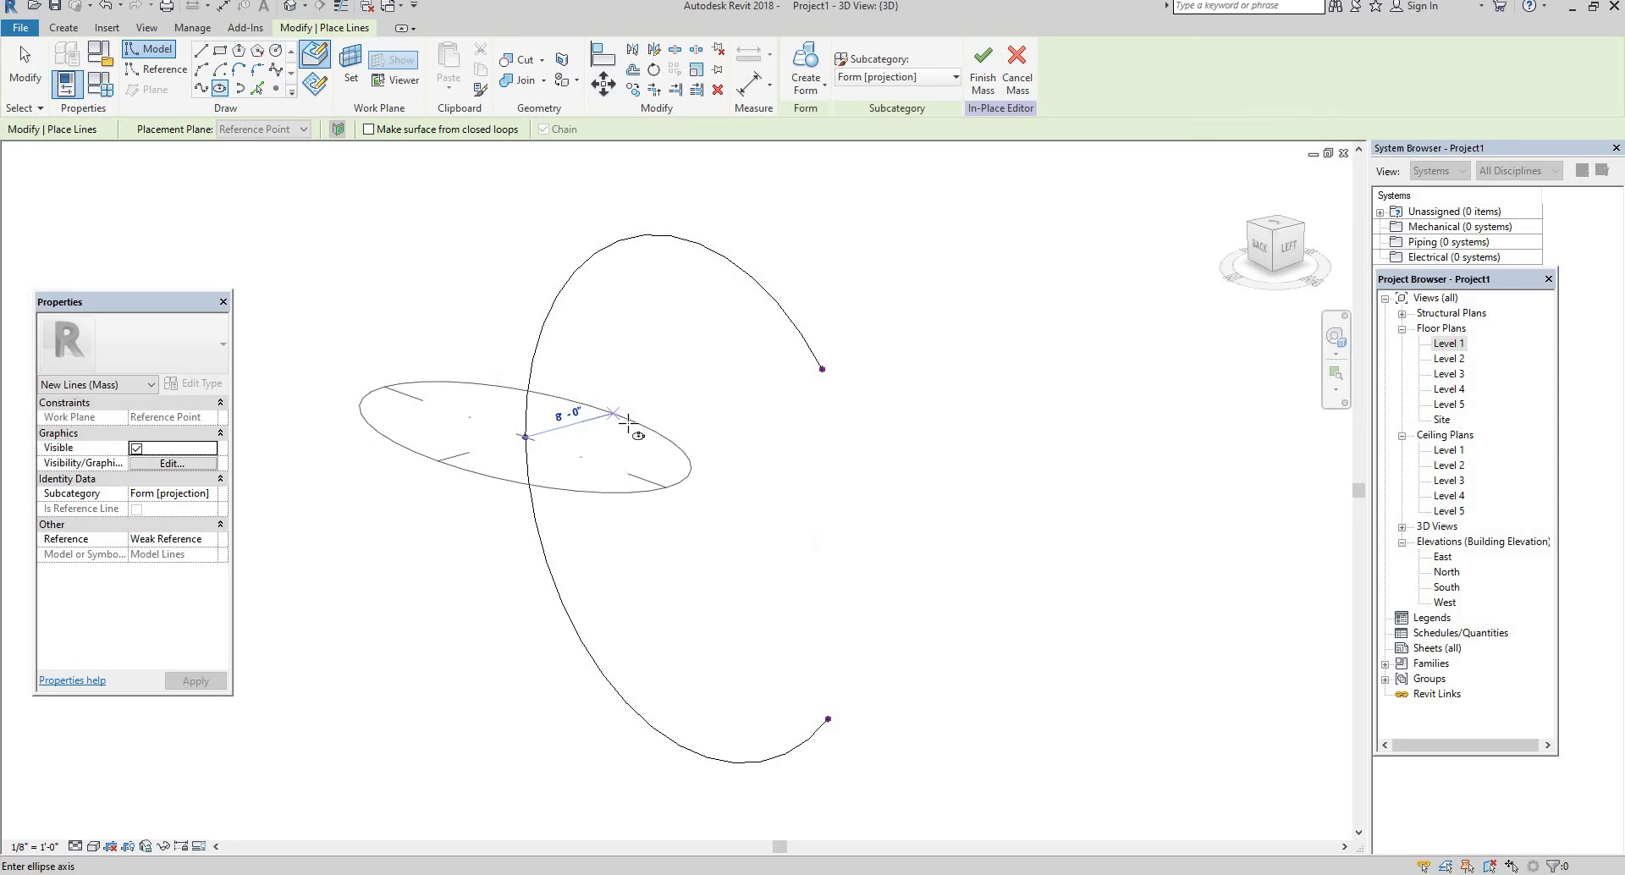
click(633, 425)
key(Escape)
key(Escape)
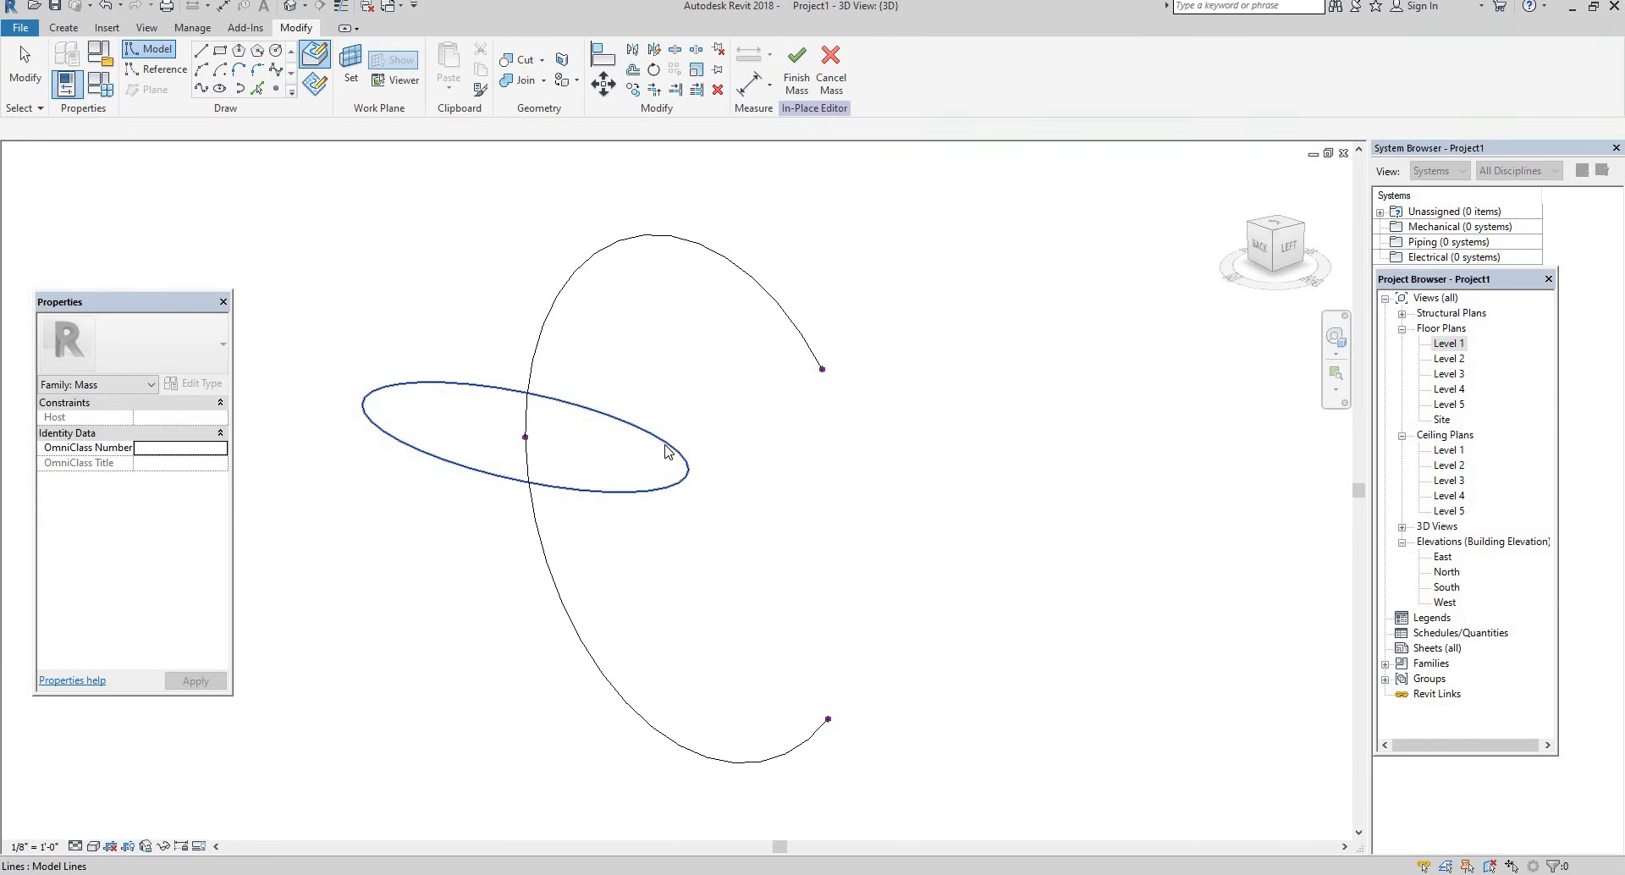
- Select the ellipse, both small circles and the large arc path together
click(669, 453)
scroll(825, 383, up, 2)
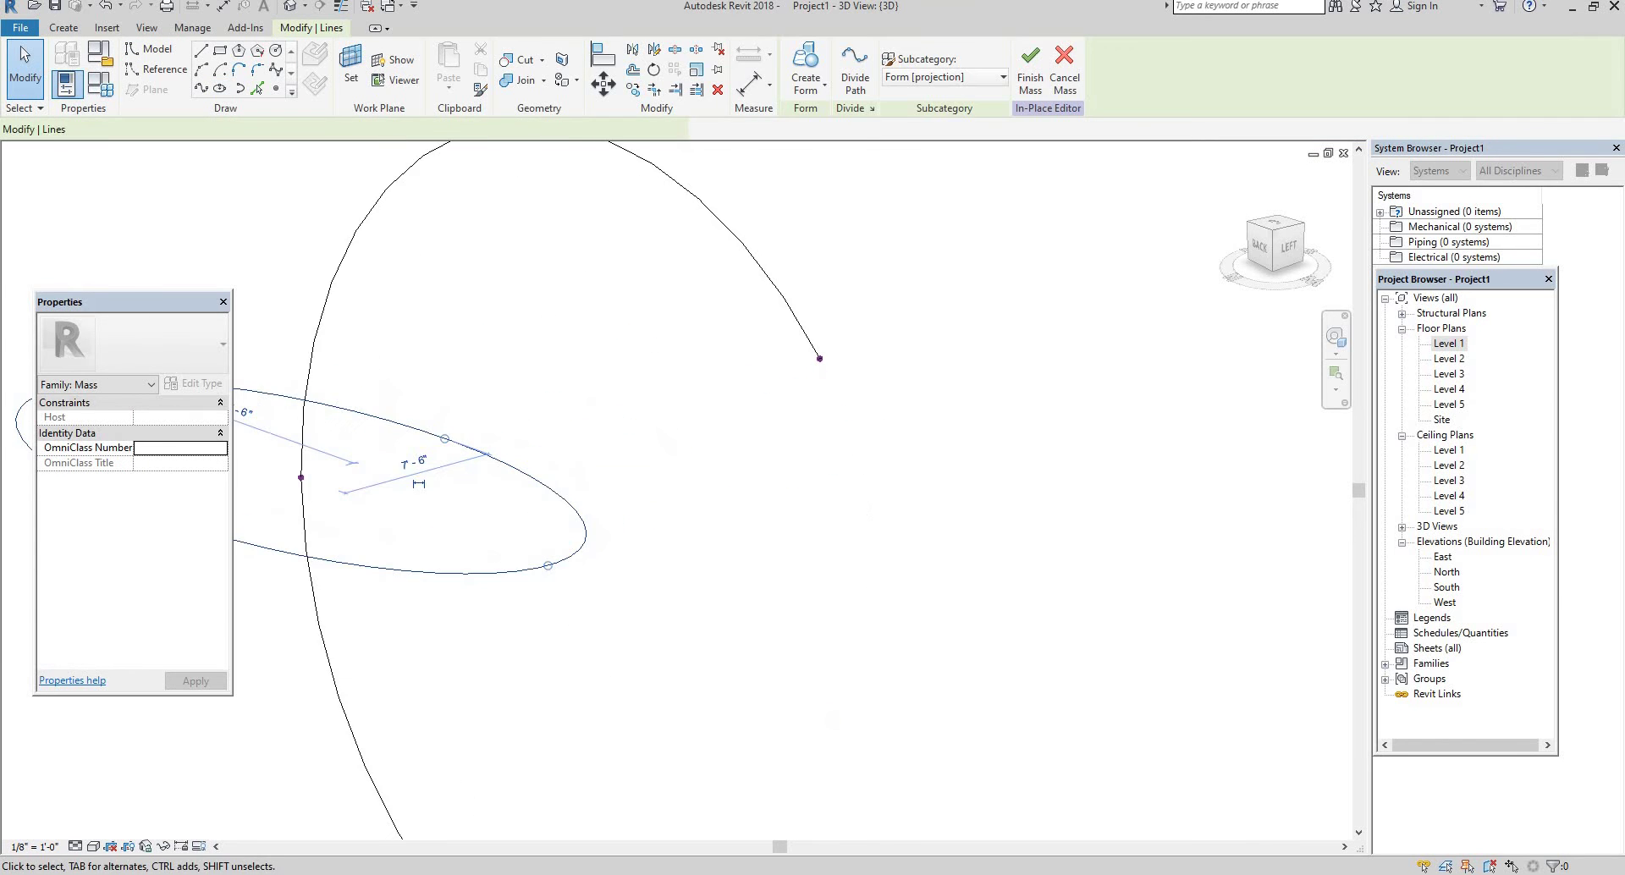
ctrl+click(821, 362)
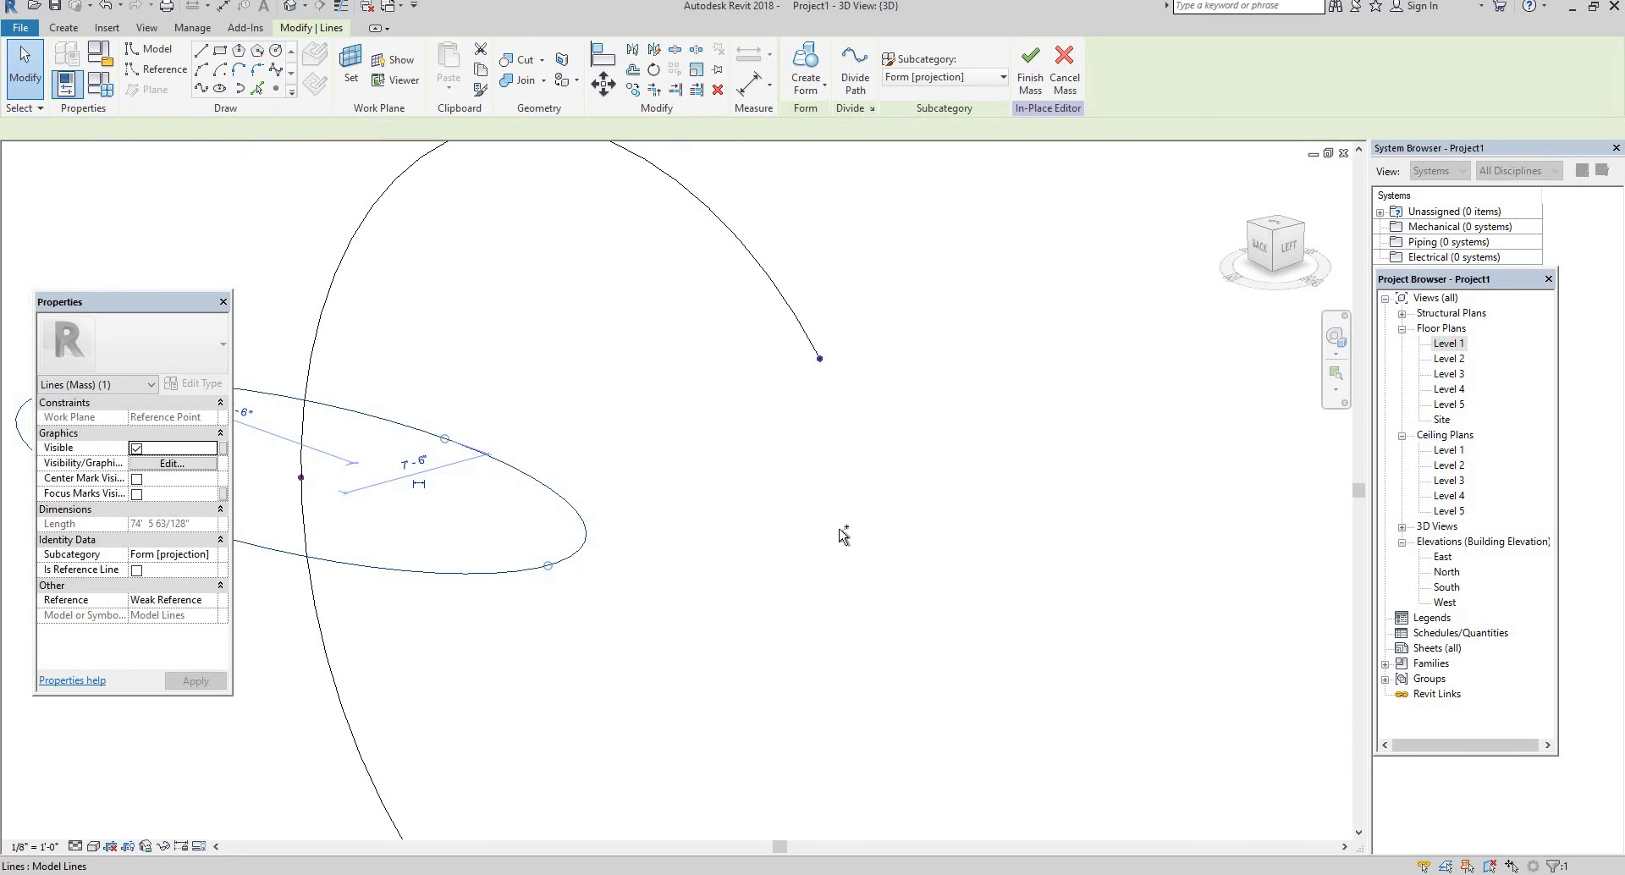
scroll(838, 525, down, 2)
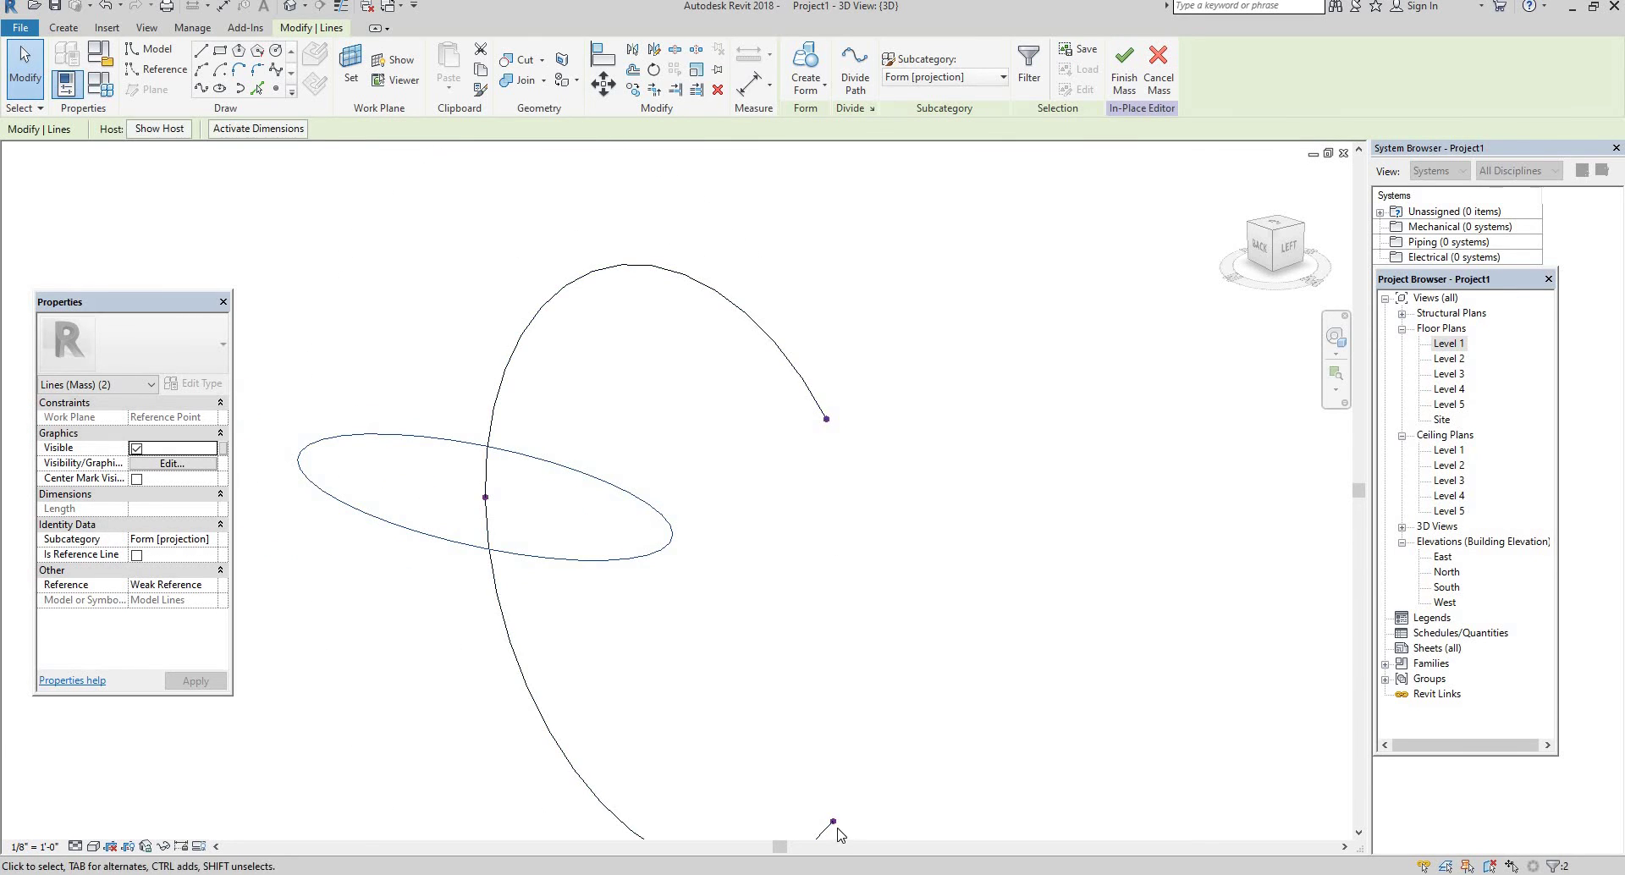
scroll(829, 828, up, 3)
scroll(833, 821, up, 2)
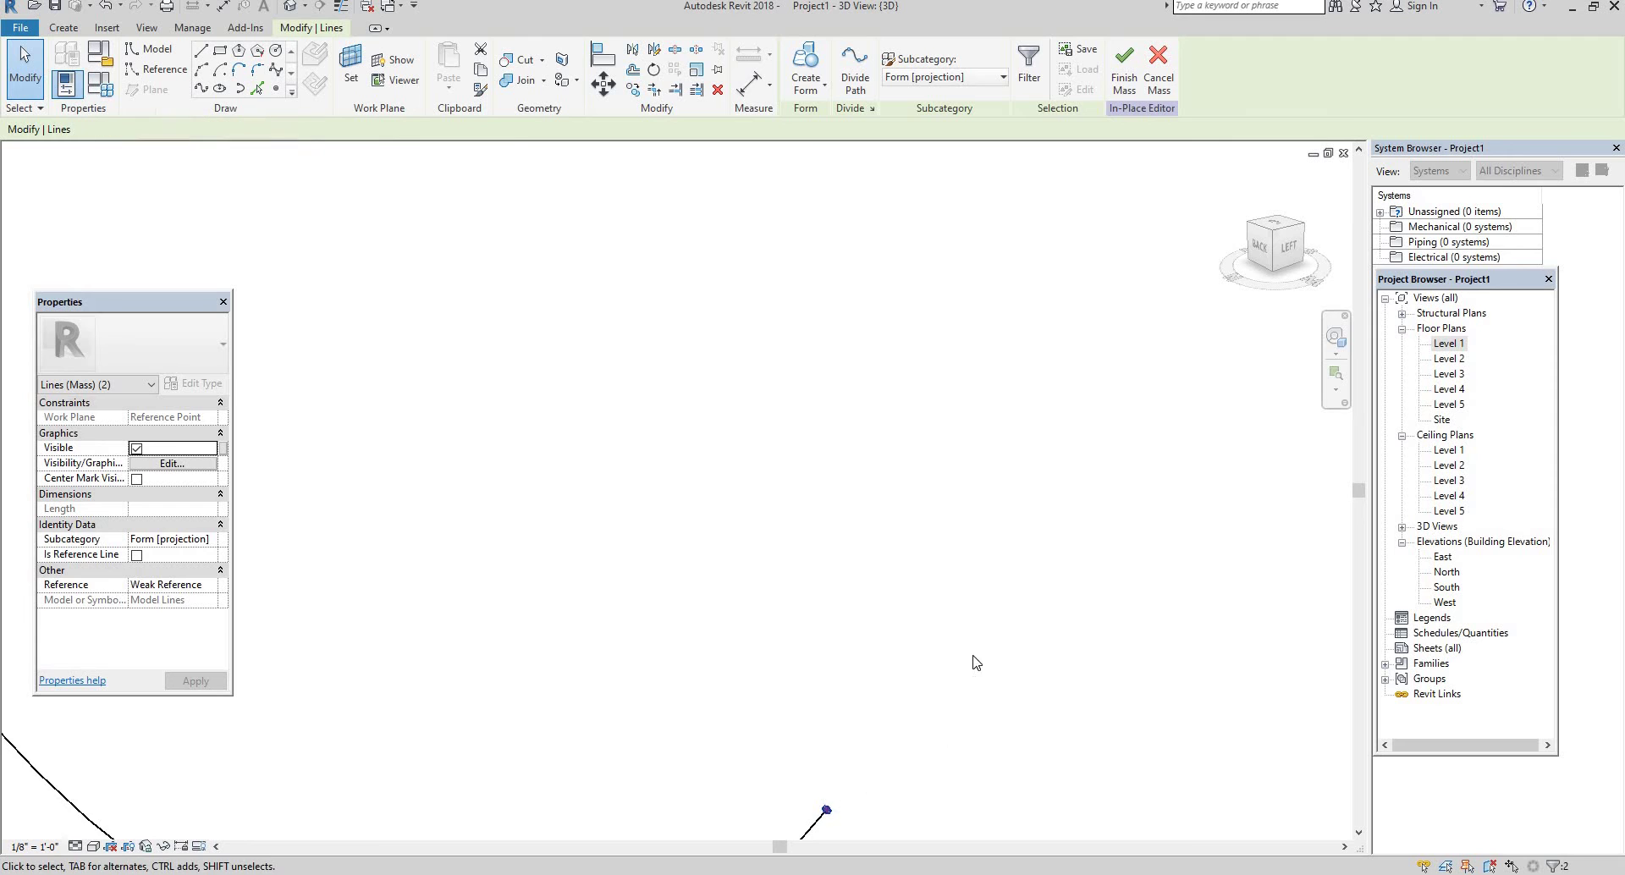
scroll(973, 660, down, 3)
ctrl+click(575, 771)
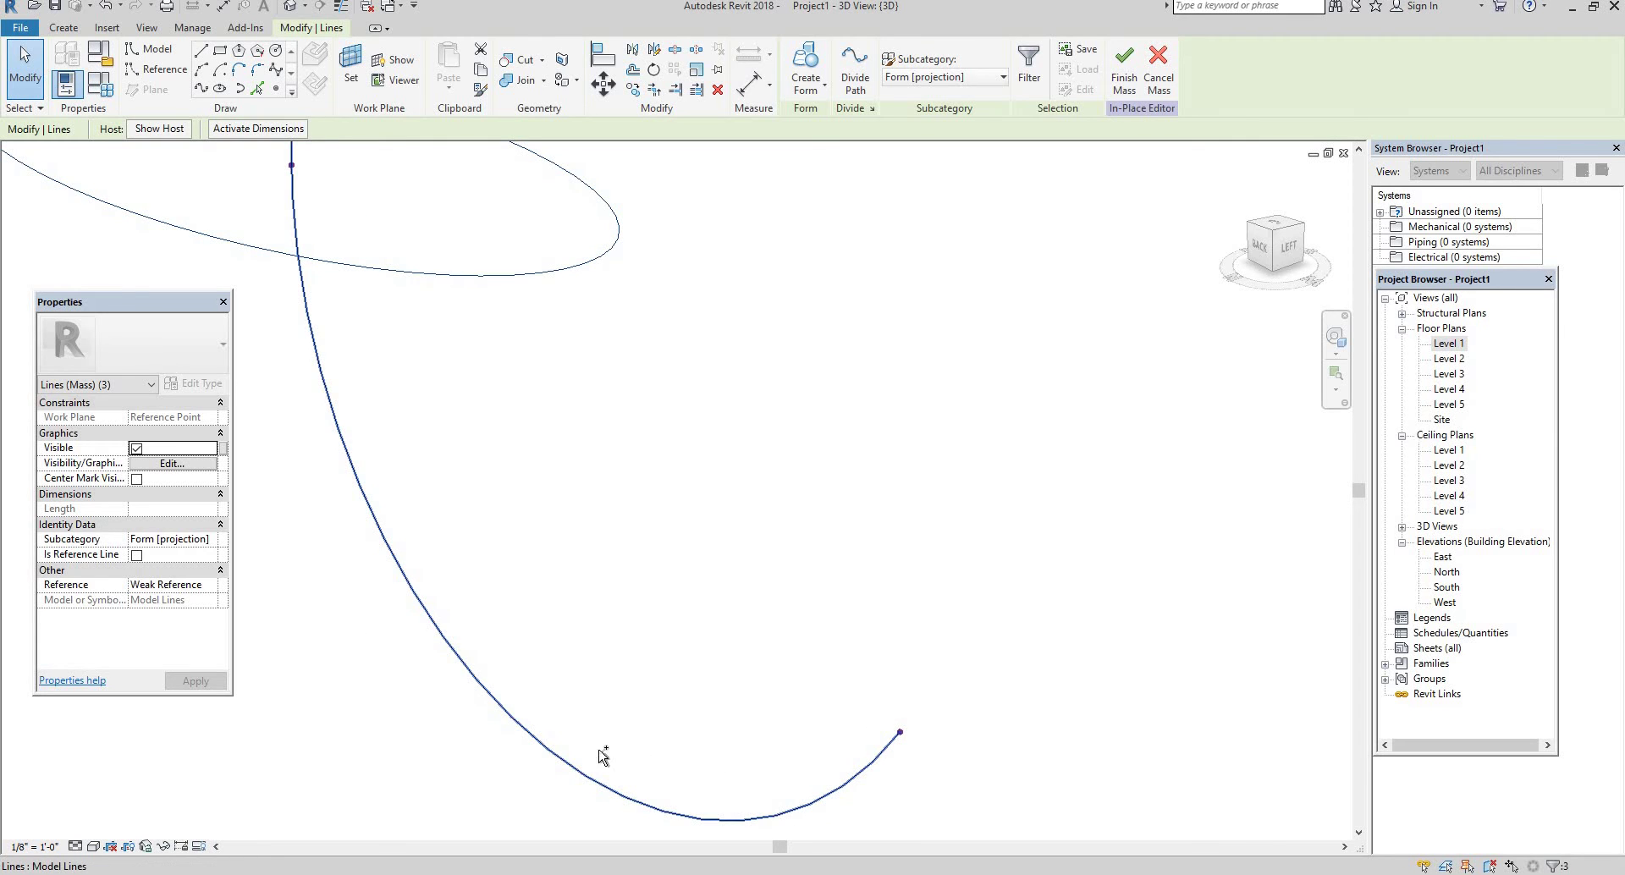
scroll(643, 719, down, 2)
scroll(686, 675, down, 2)
ctrl+click(777, 334)
- Create a solid form from the selected curves and orbit to inspect the crescent
click(811, 85)
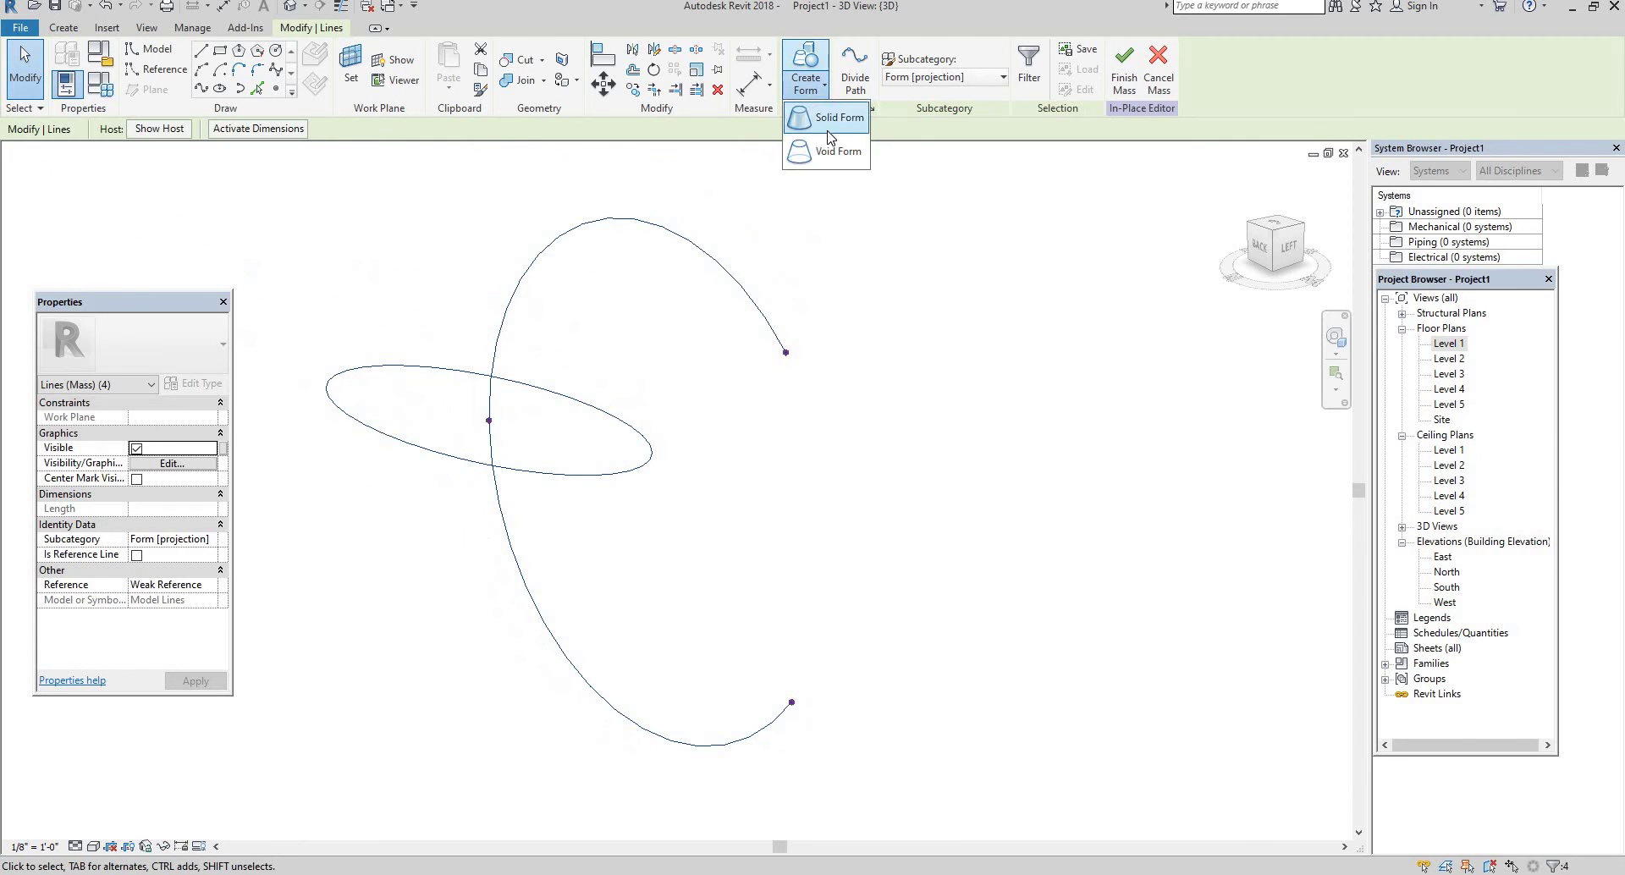
click(829, 127)
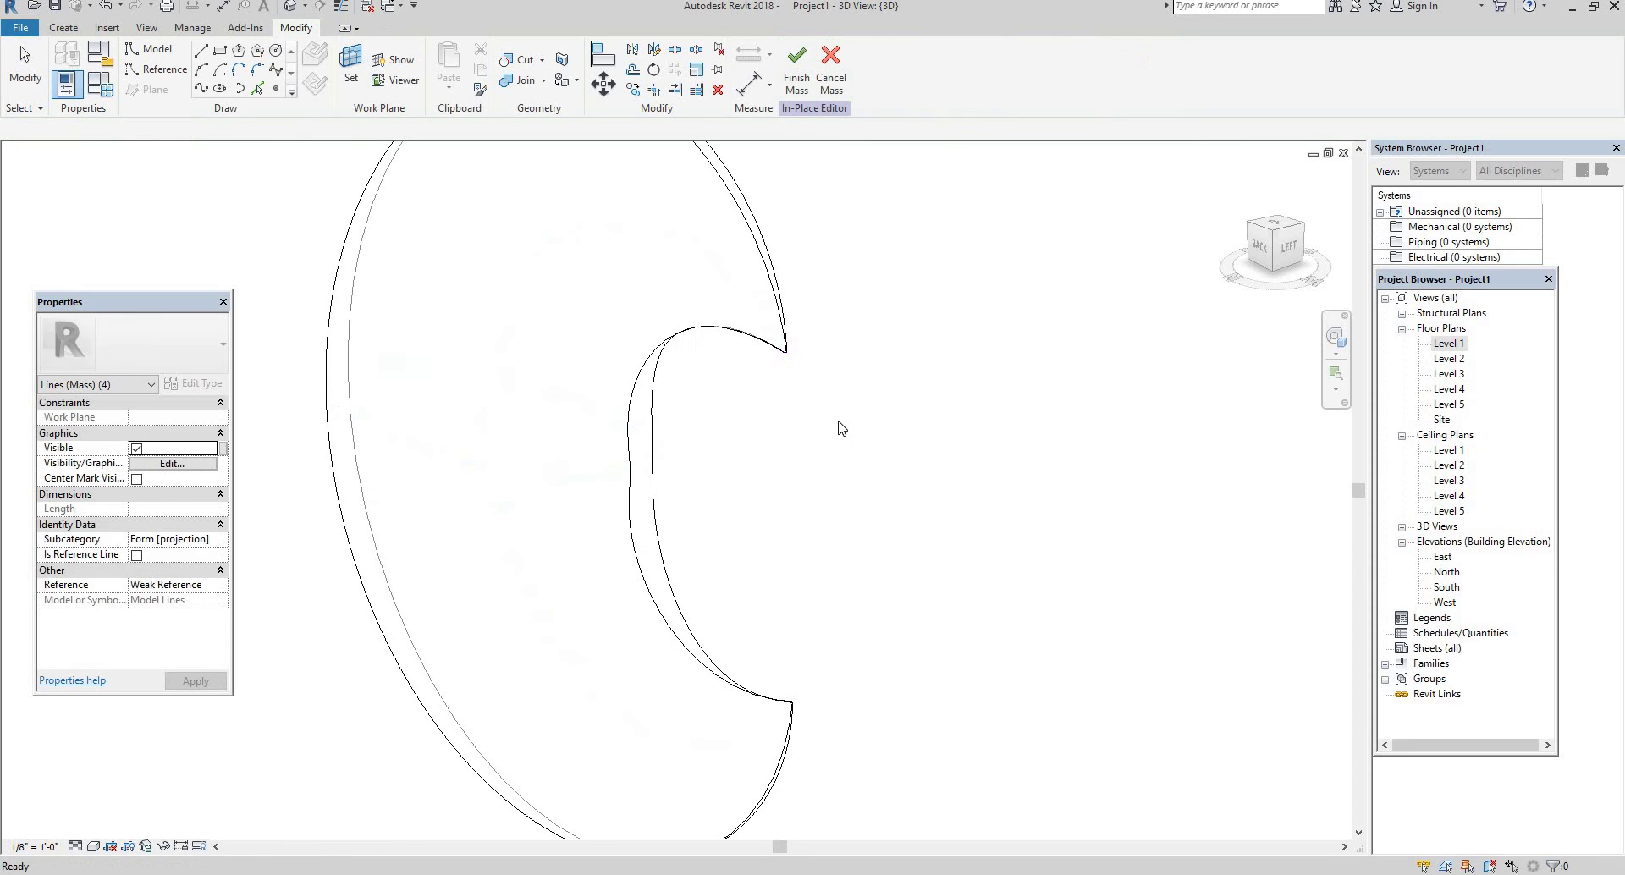
scroll(831, 430, down, 2)
mouse_move(794, 489)
shift+middle_down()
mouse_move(1201, 384)
mouse_move(1006, 447)
mouse_move(736, 479)
mouse_move(638, 461)
mouse_move(612, 319)
mouse_move(675, 377)
mouse_move(896, 471)
mouse_move(1056, 490)
mouse_move(1097, 477)
shift+middle_up()
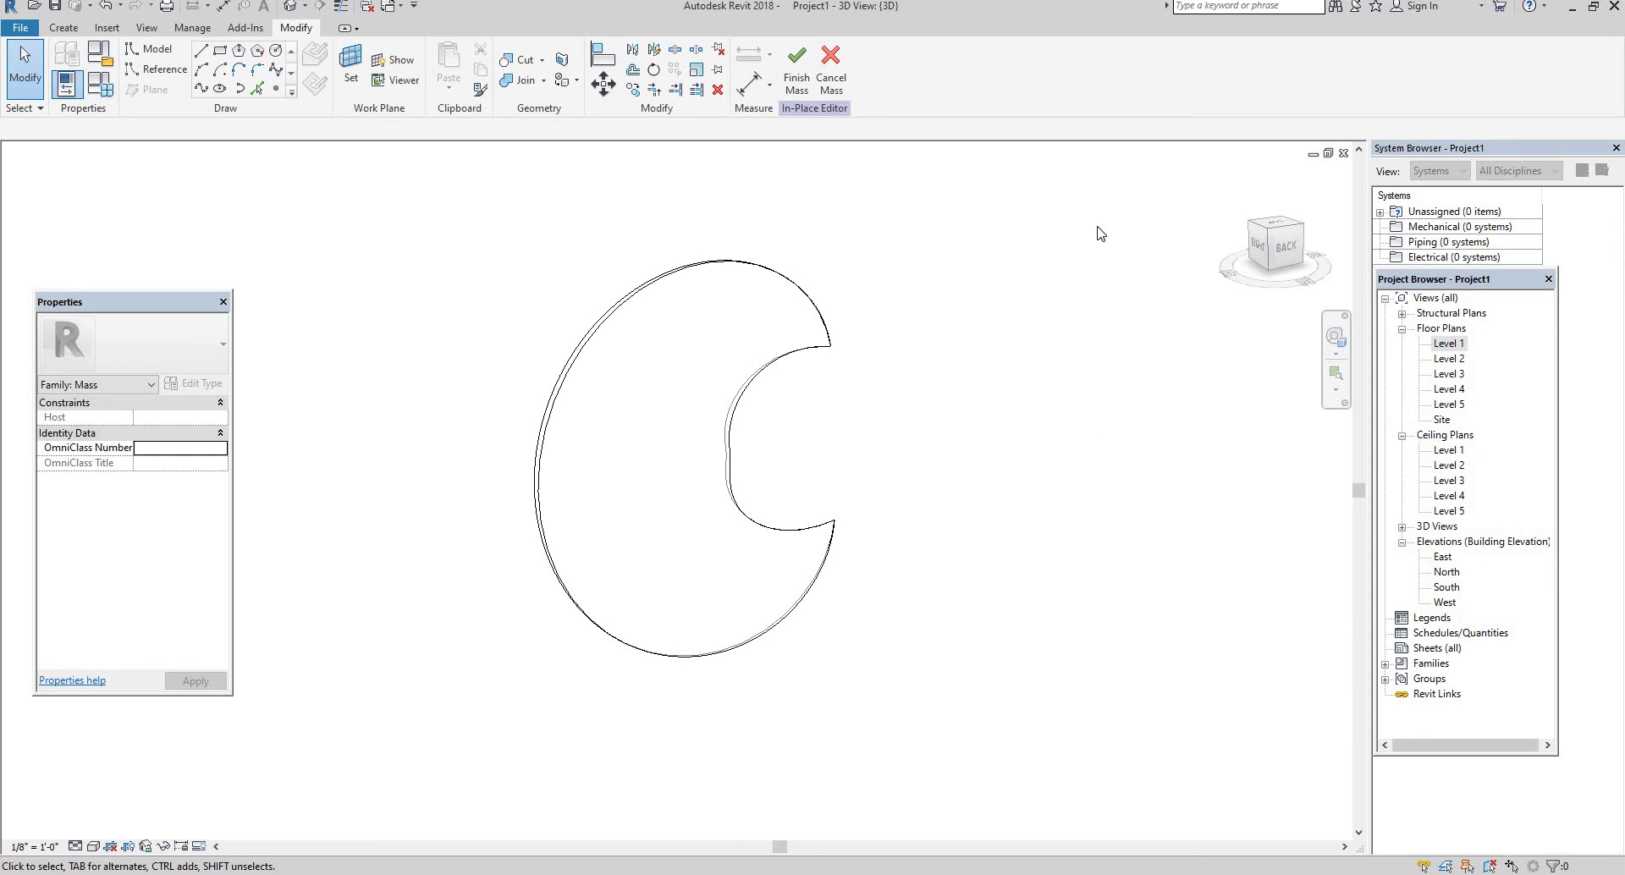
- Set up a rectangle sketch on the vertical reference plane, viewing the crescent face-on
click(220, 50)
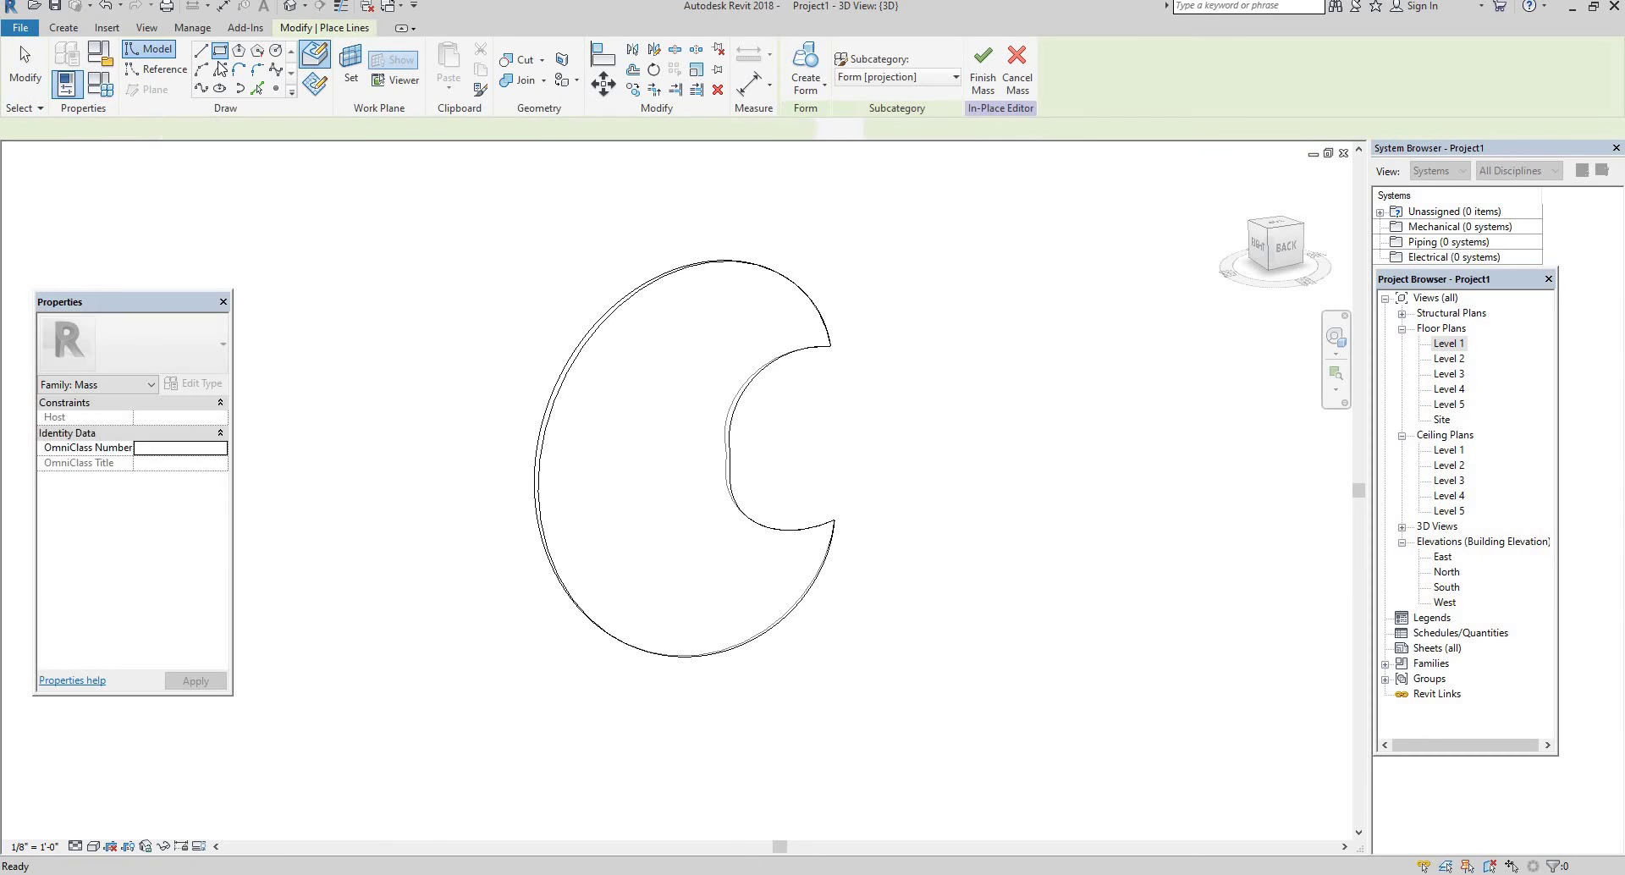
click(254, 129)
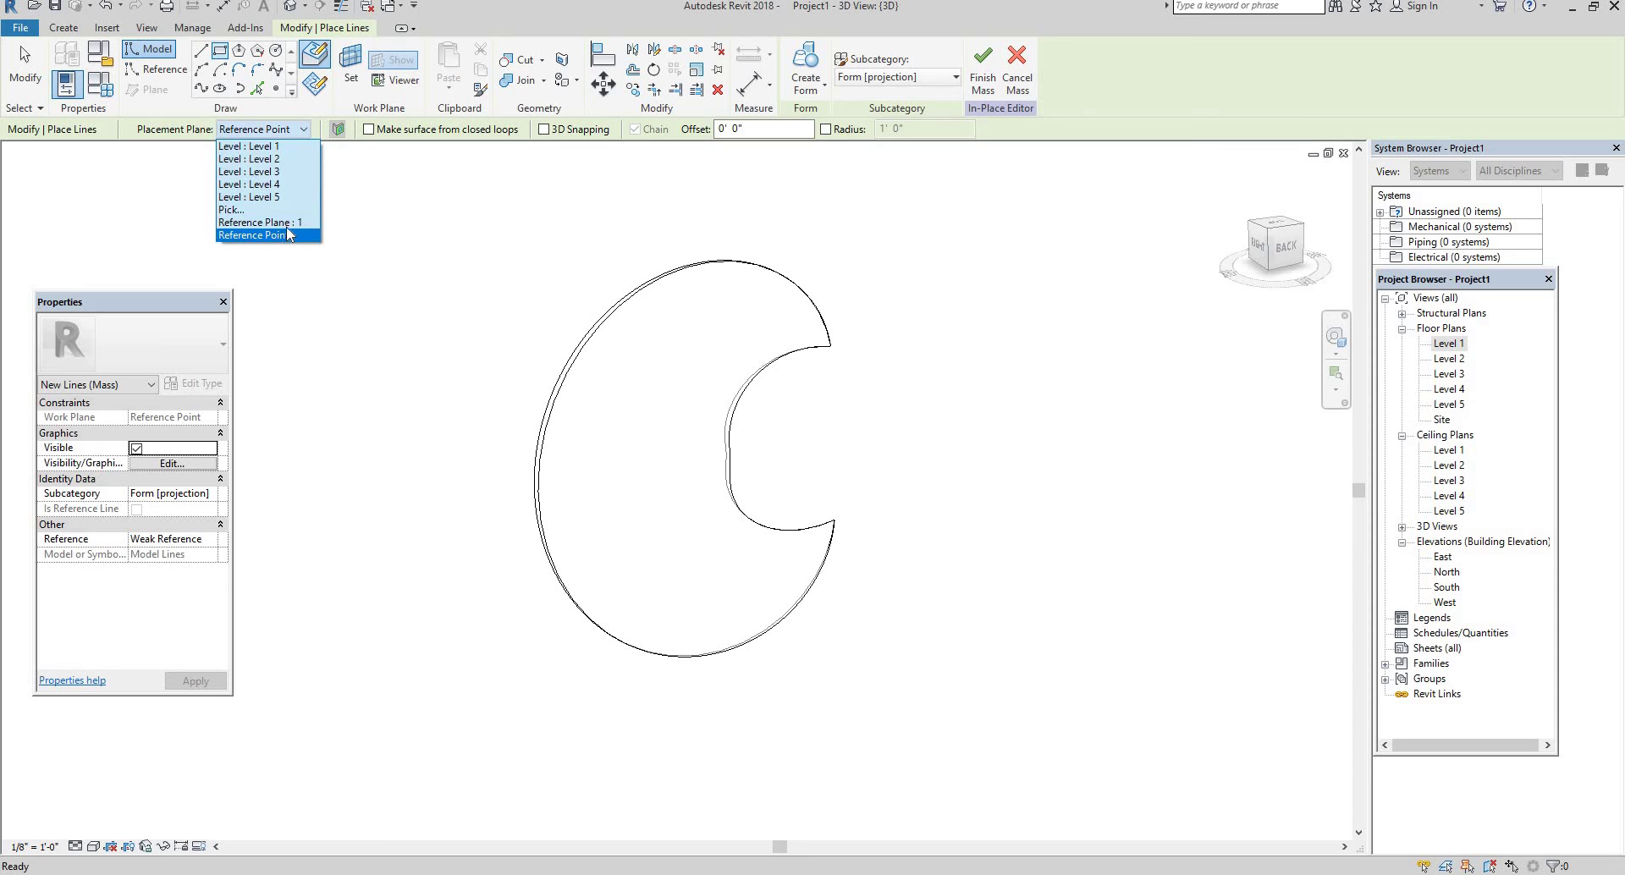
click(288, 234)
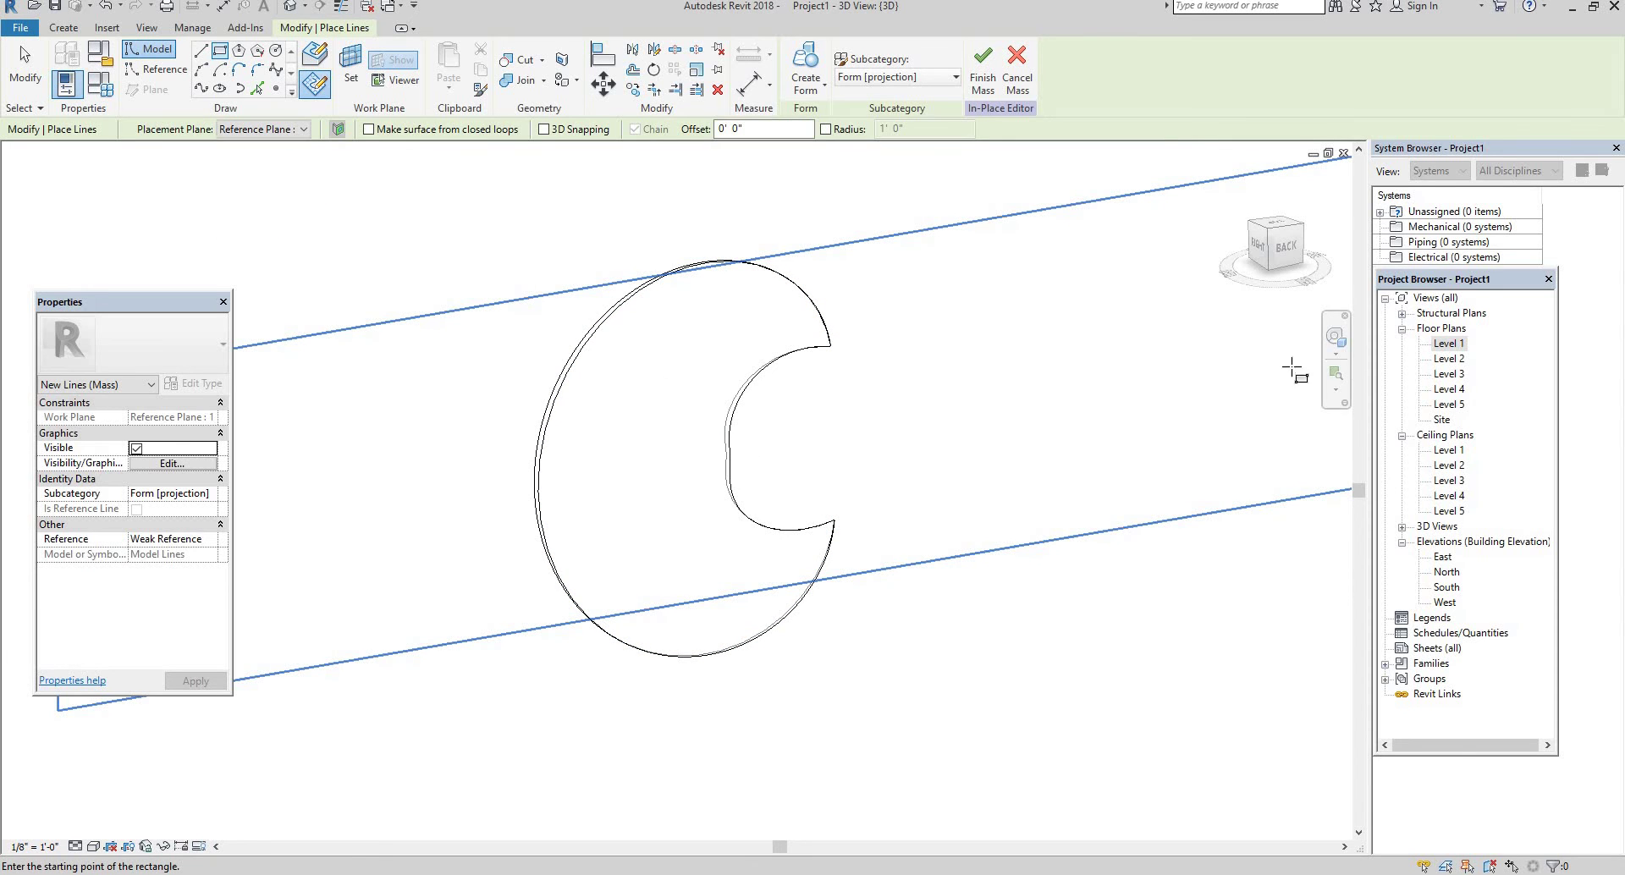
click(1284, 225)
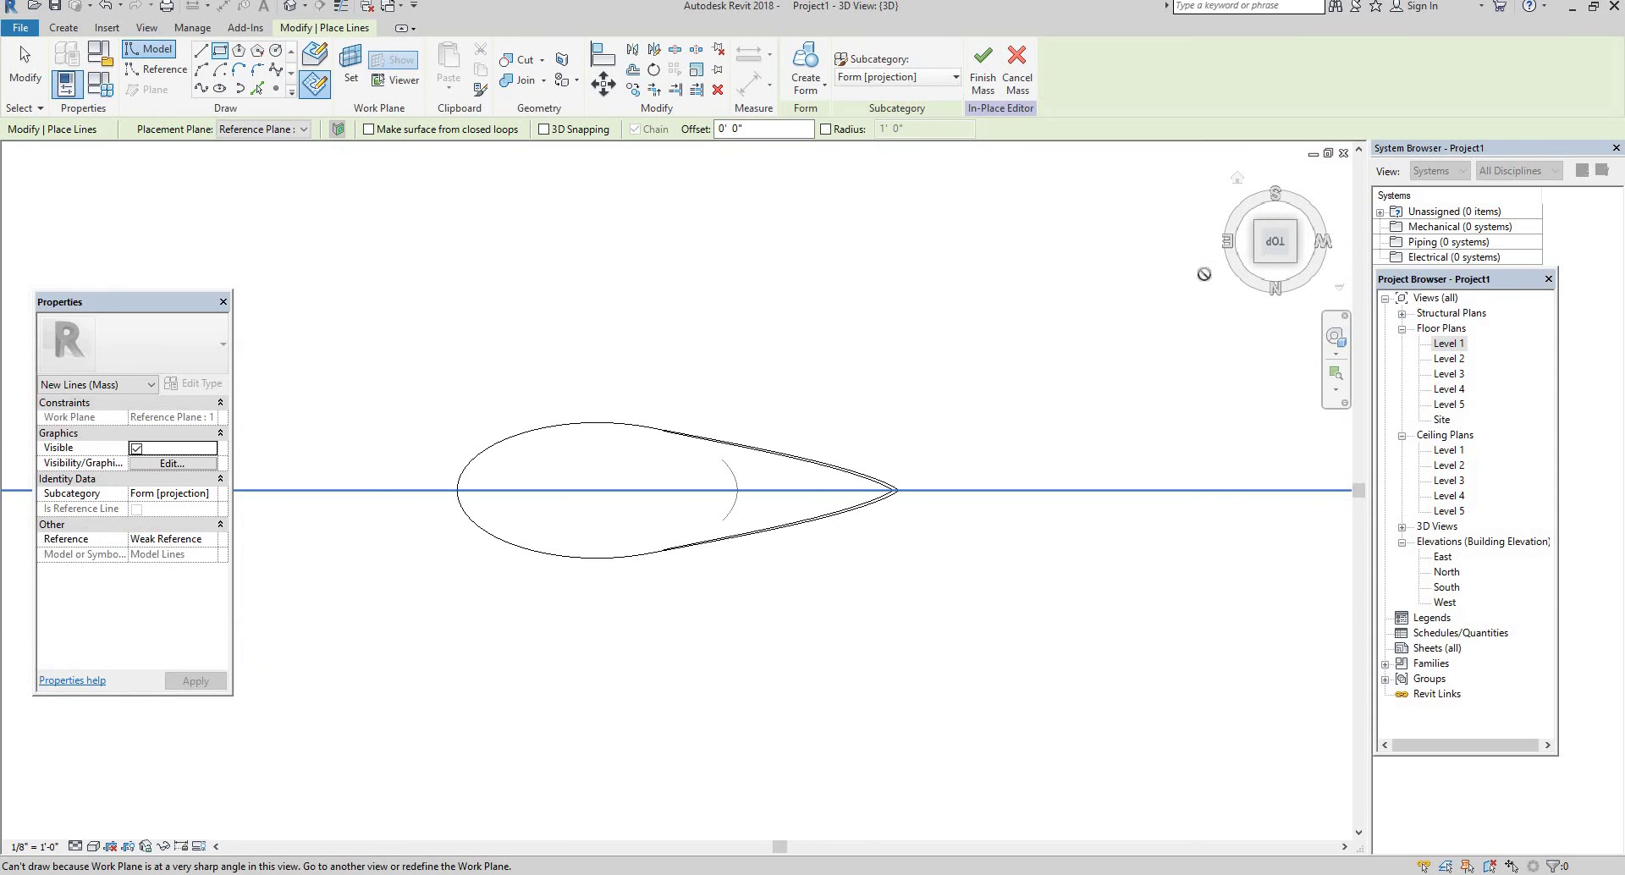
click(1278, 276)
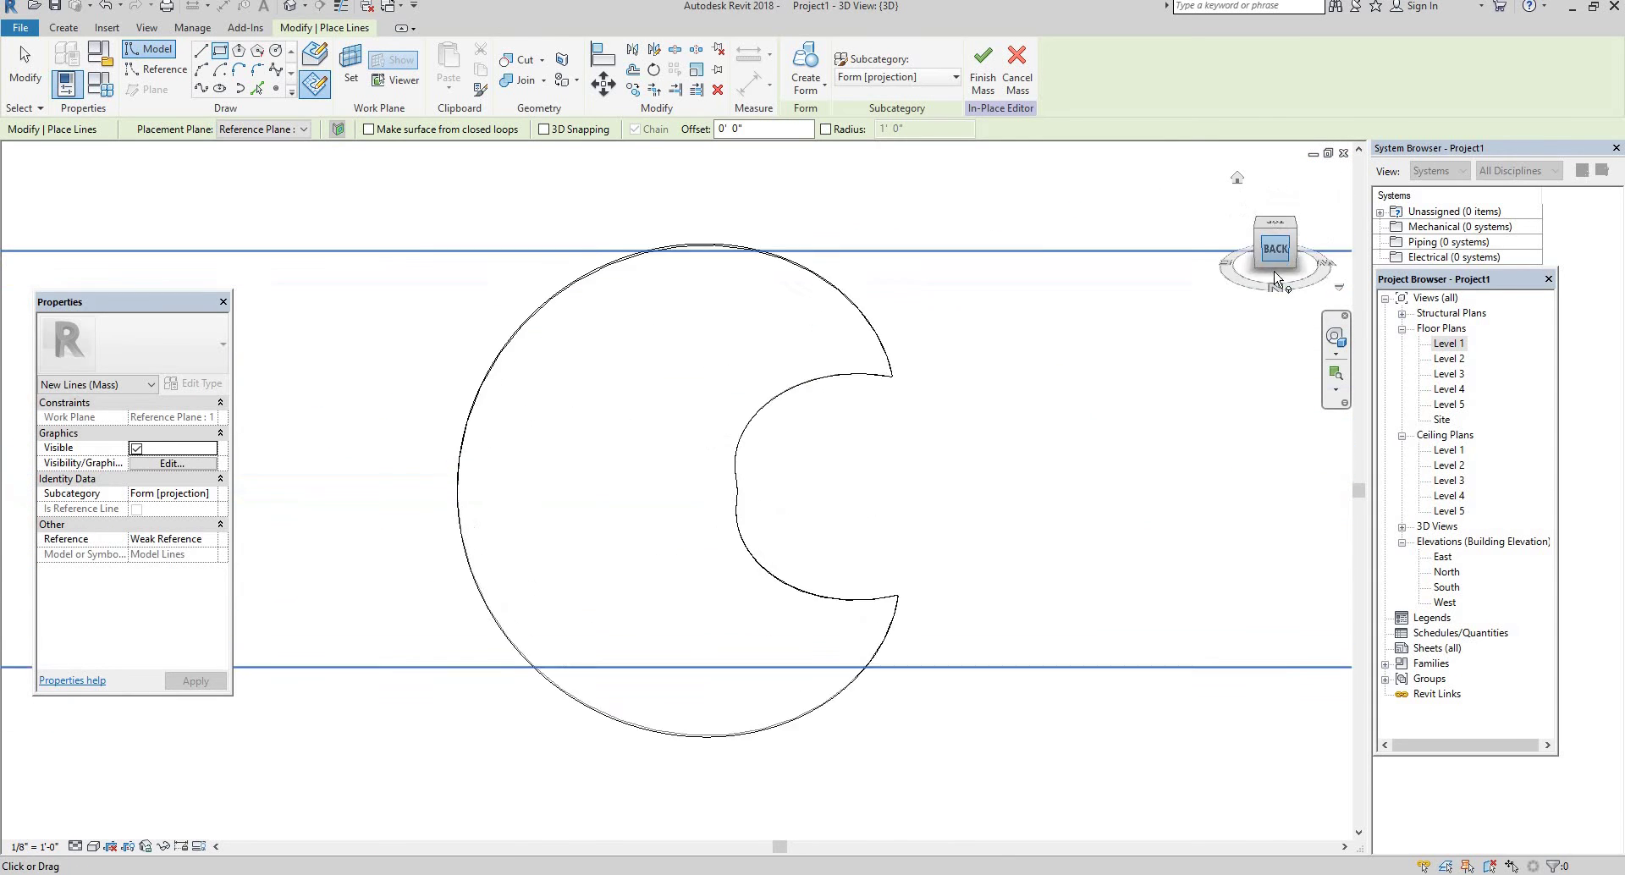
- Draw a 52'-6" by 6'-6" rectangle beneath the crescent and make it a solid form
click(457, 753)
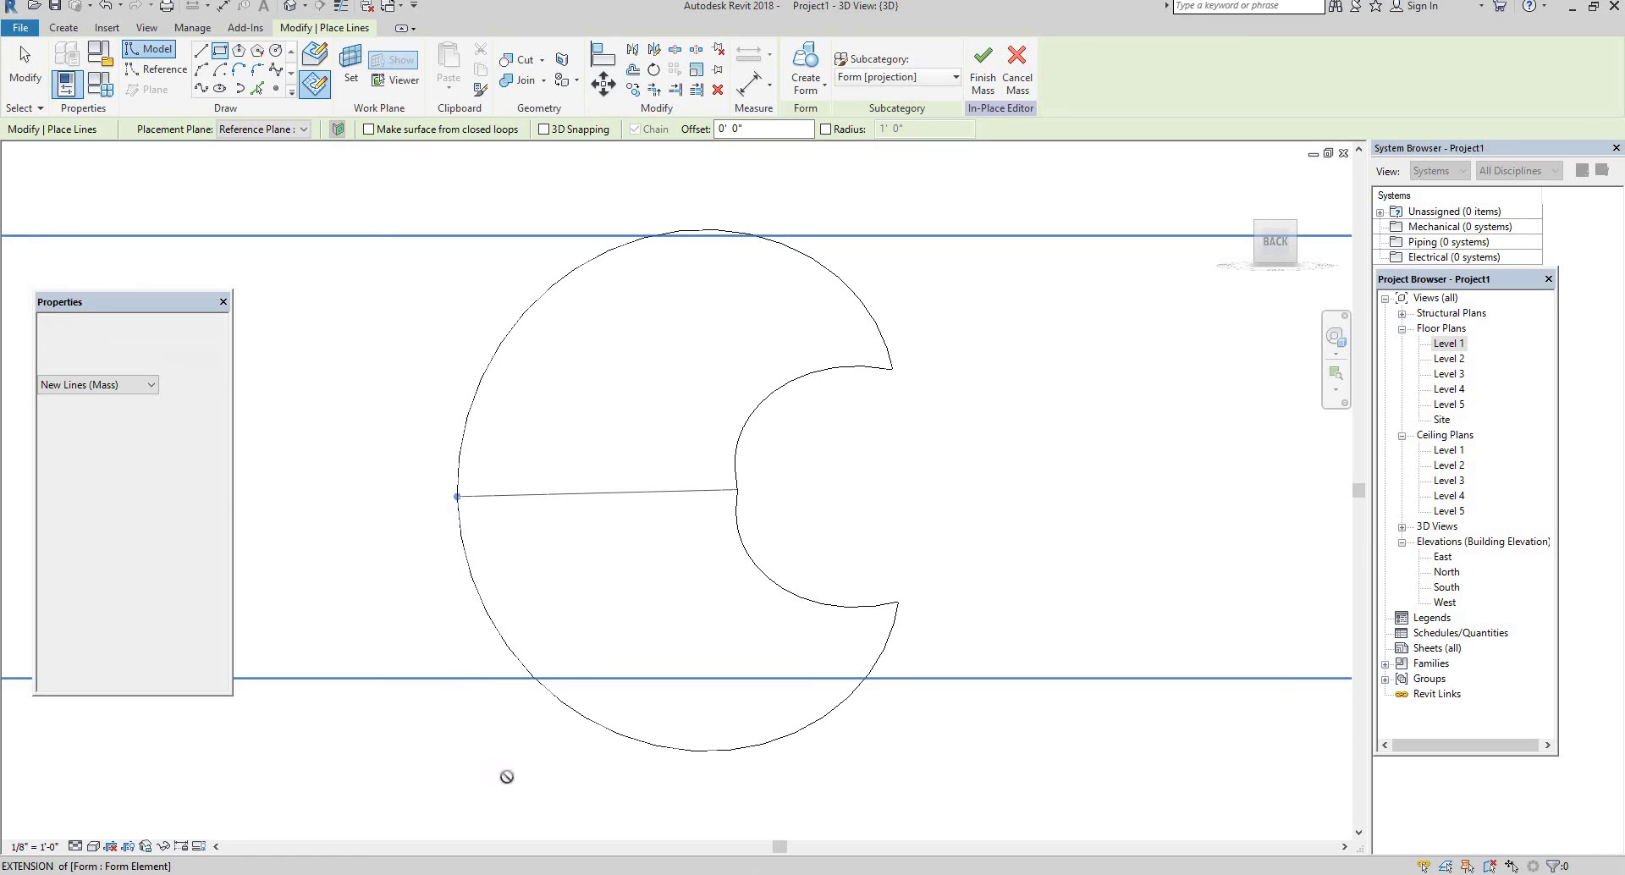
click(936, 827)
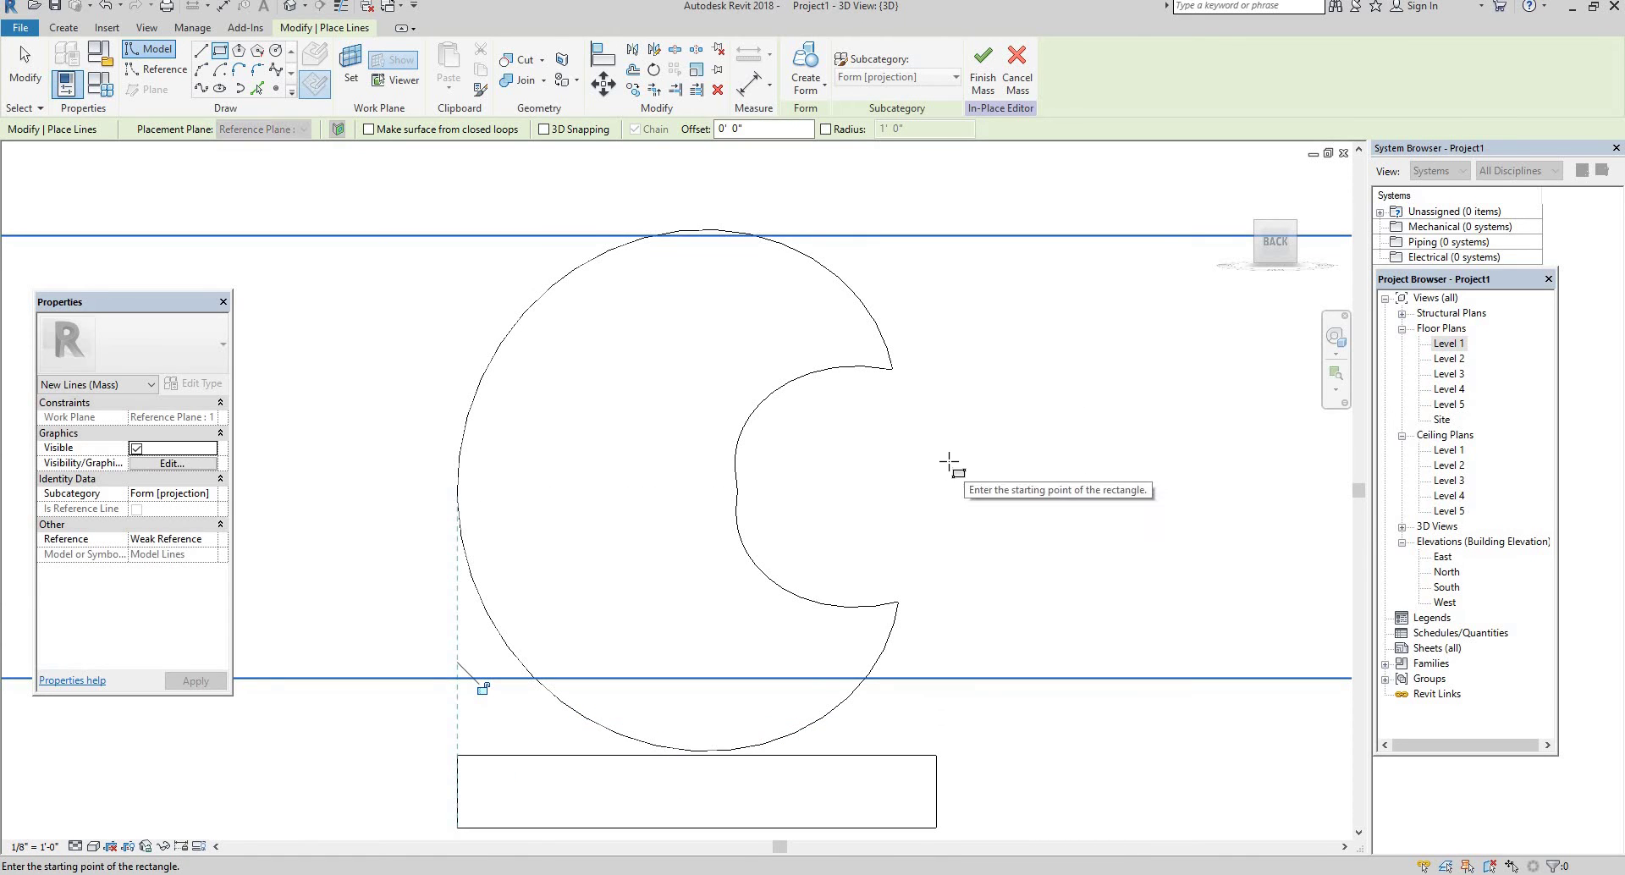
key(Escape)
key(Escape)
click(918, 755)
drag(916, 744, 916, 740)
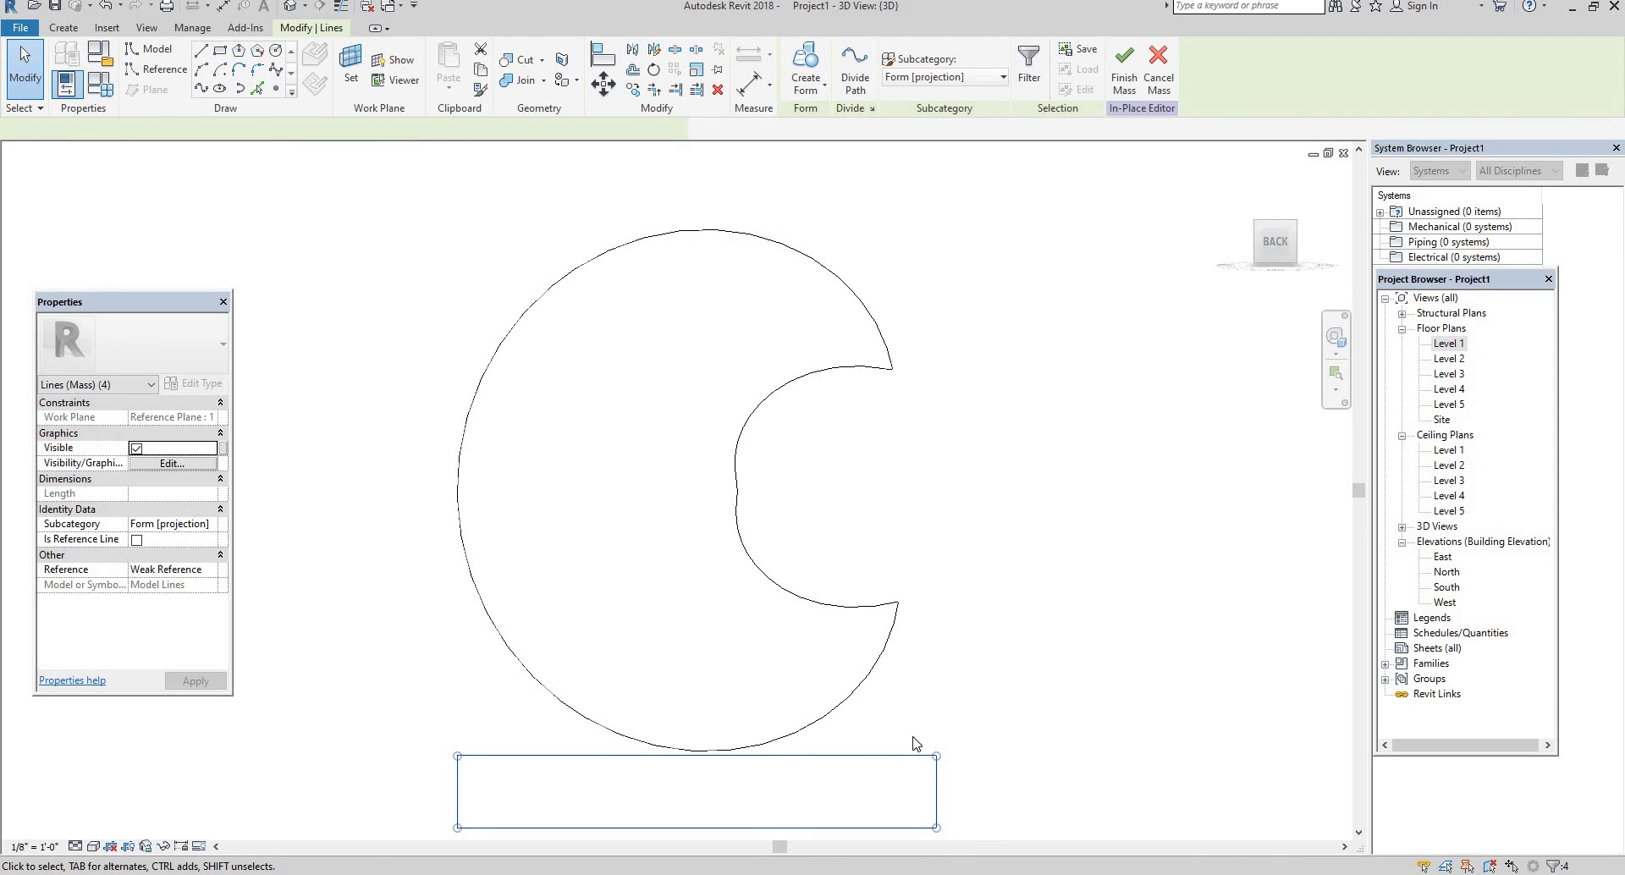
click(806, 81)
- Create the solid box base from the rectangle and view it from the Right side
click(825, 127)
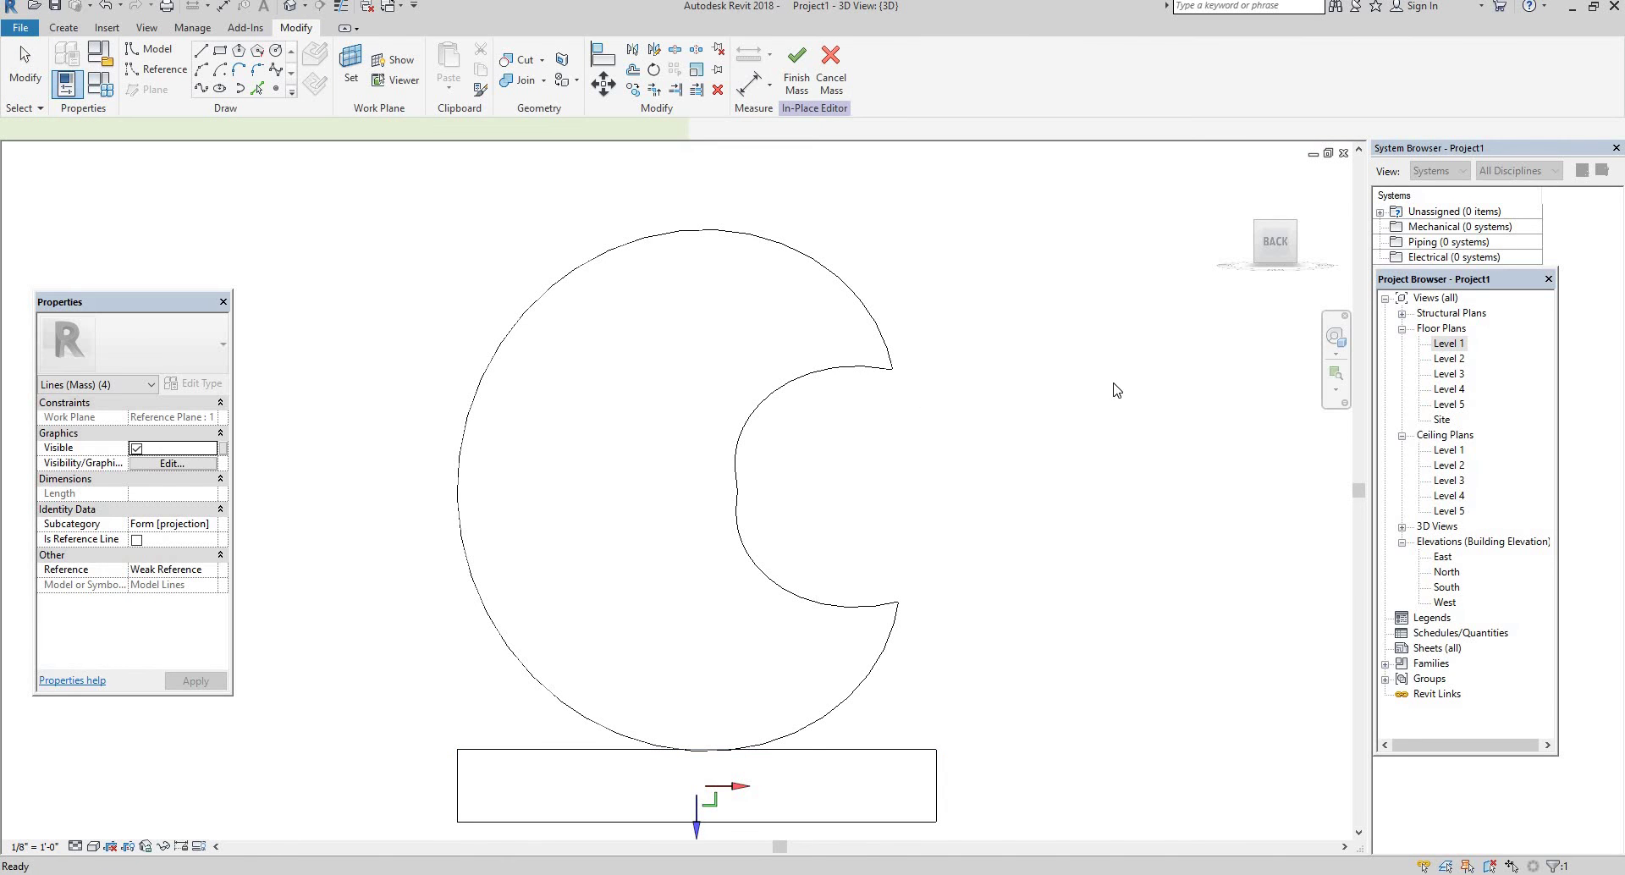
click(1236, 184)
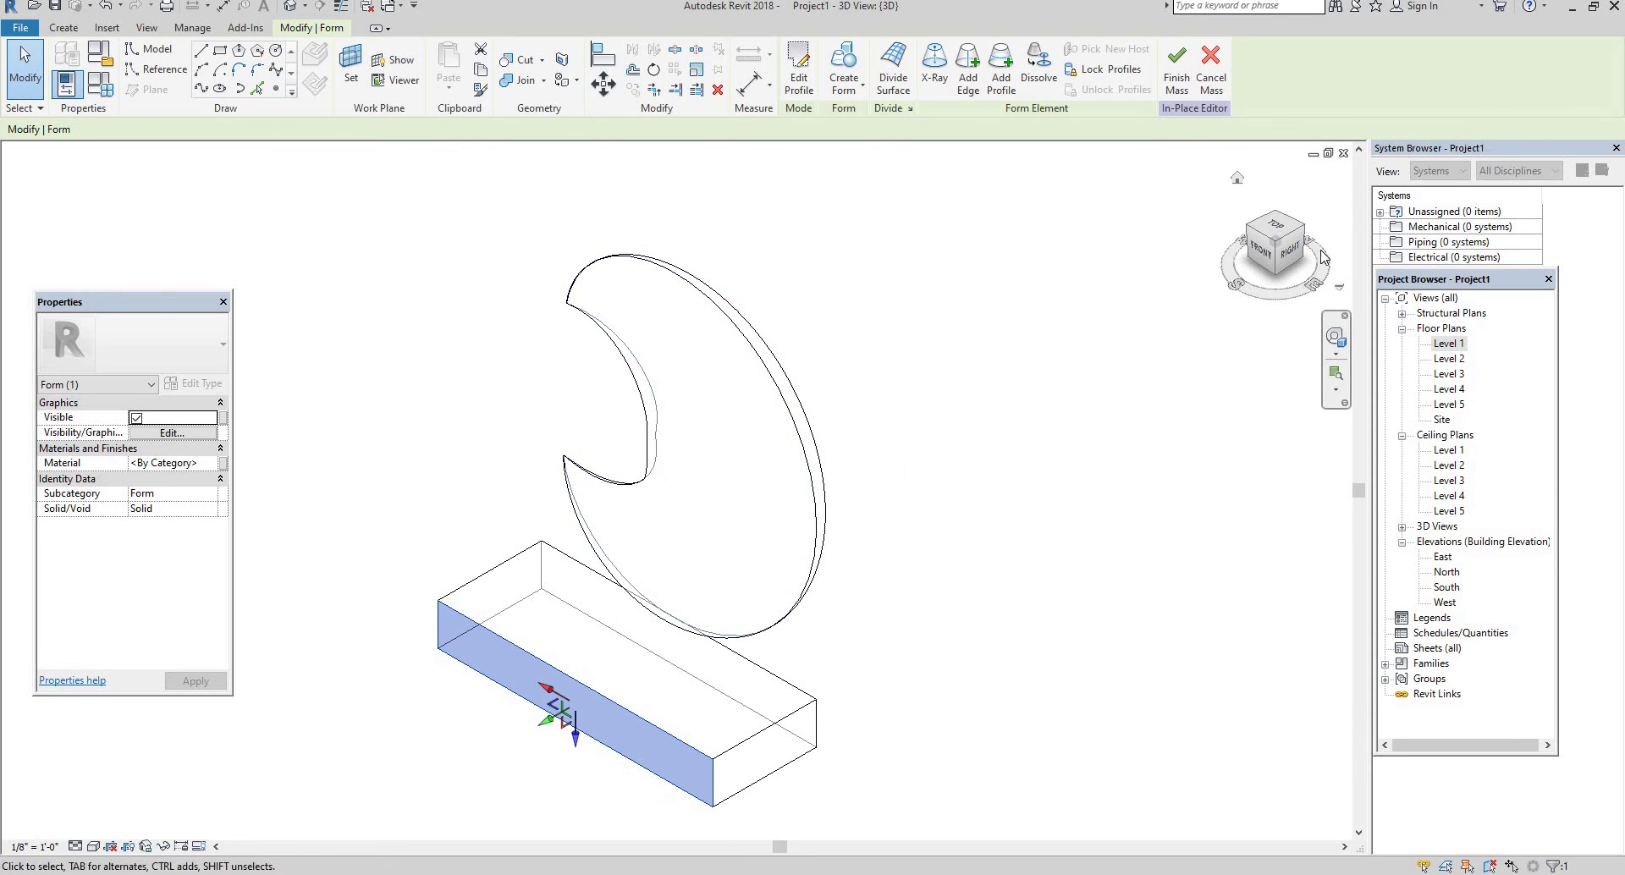
click(1289, 251)
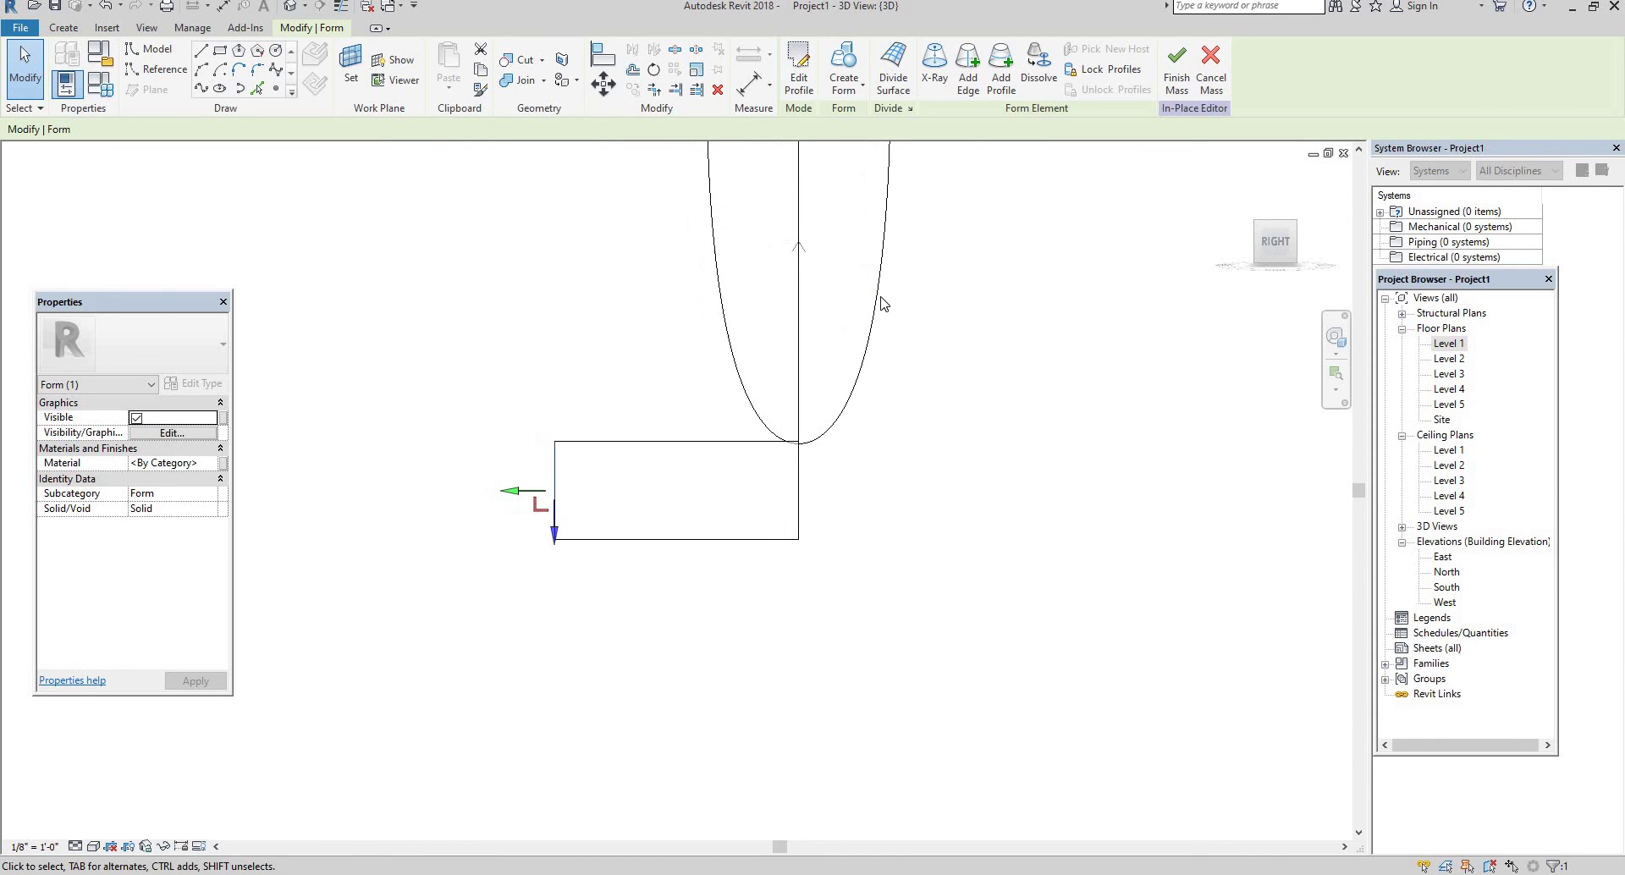
scroll(880, 355, down, 3)
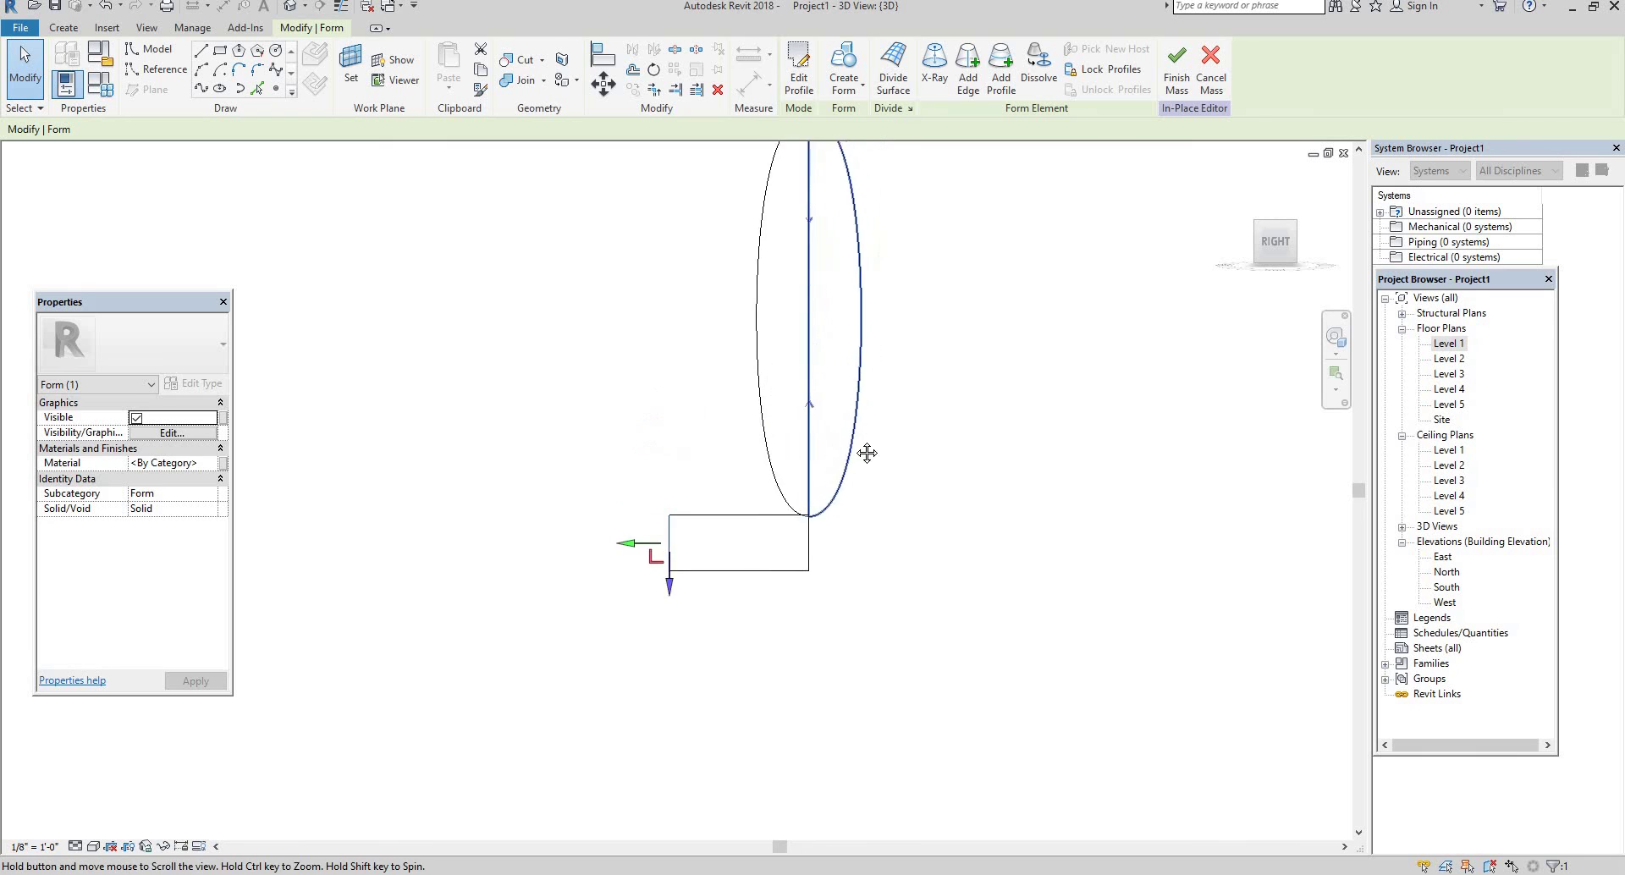
- Try deleting the rectangle profile and dismiss the form creation error
key(Delete)
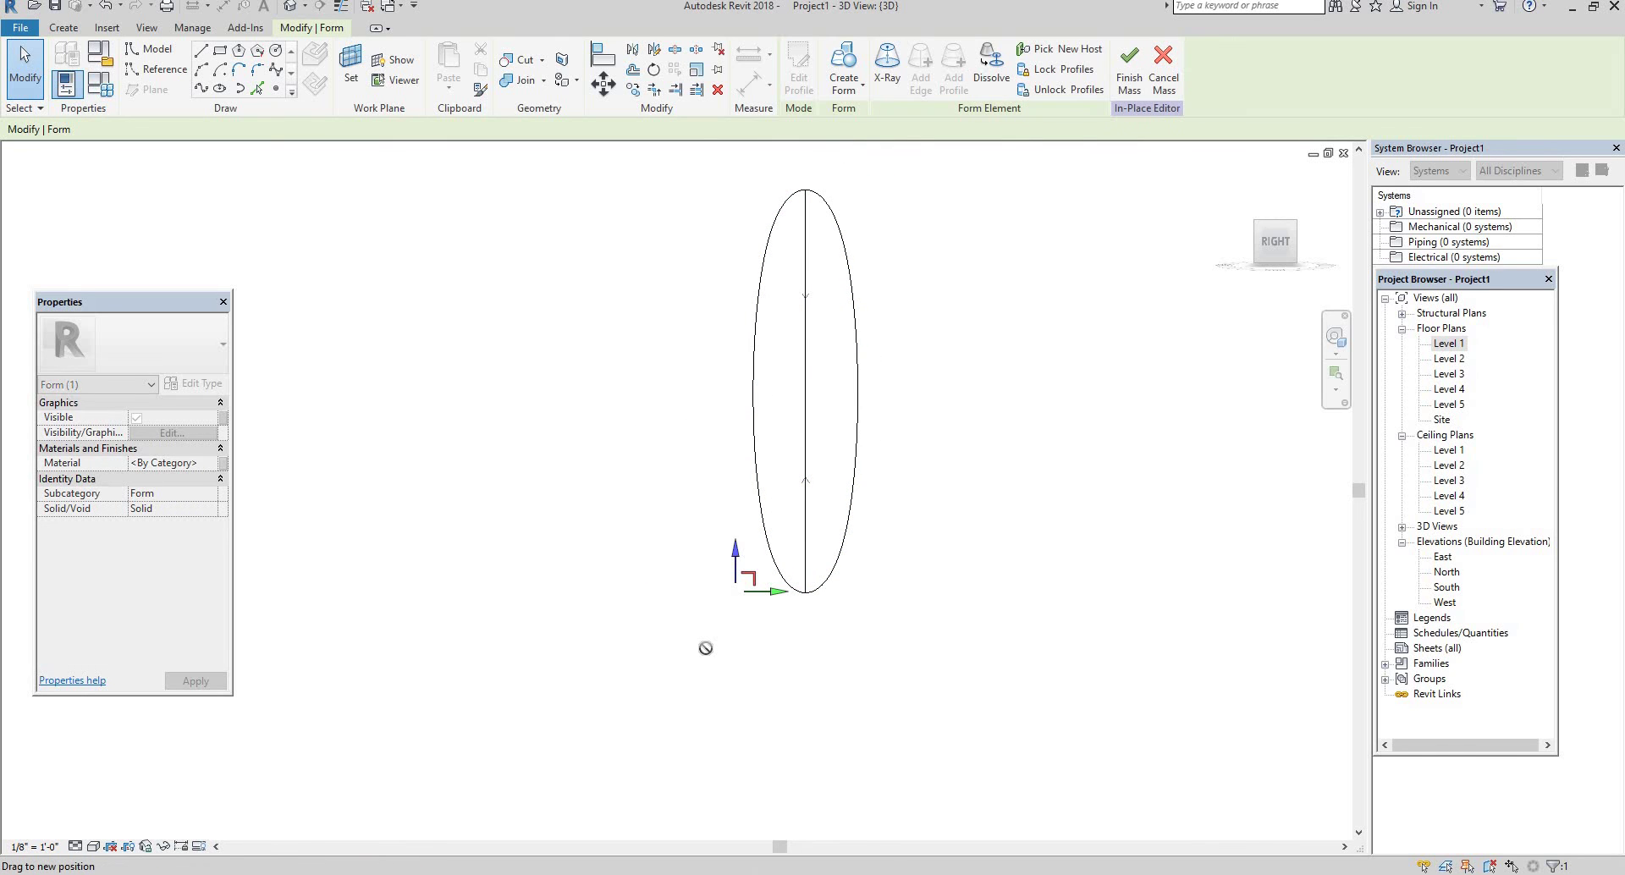
key(Escape)
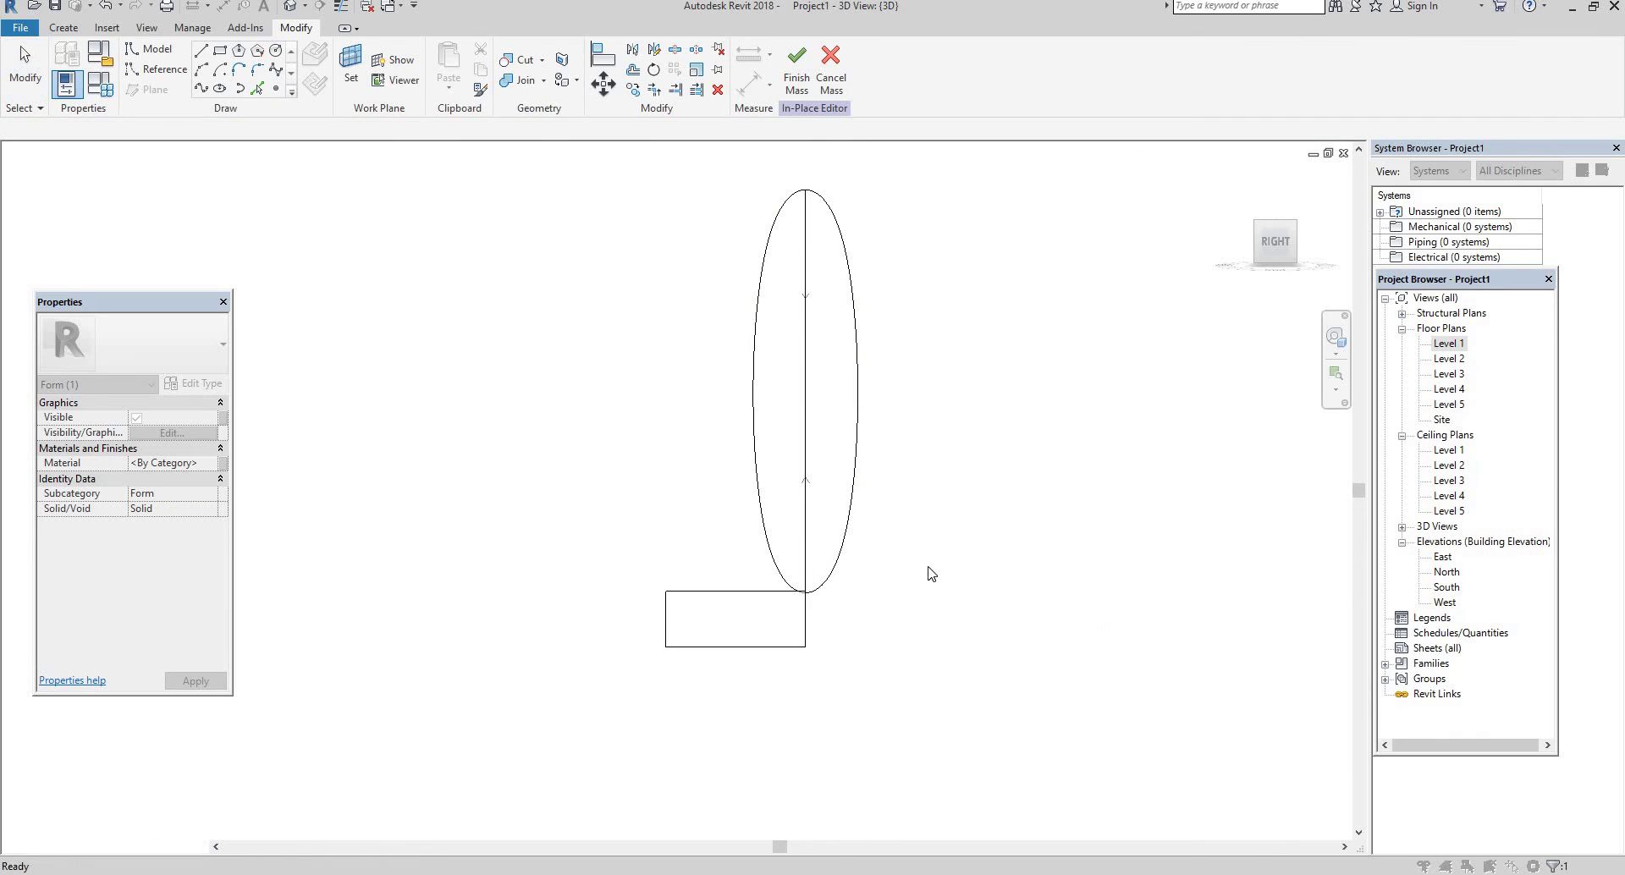
scroll(762, 572, up, 2)
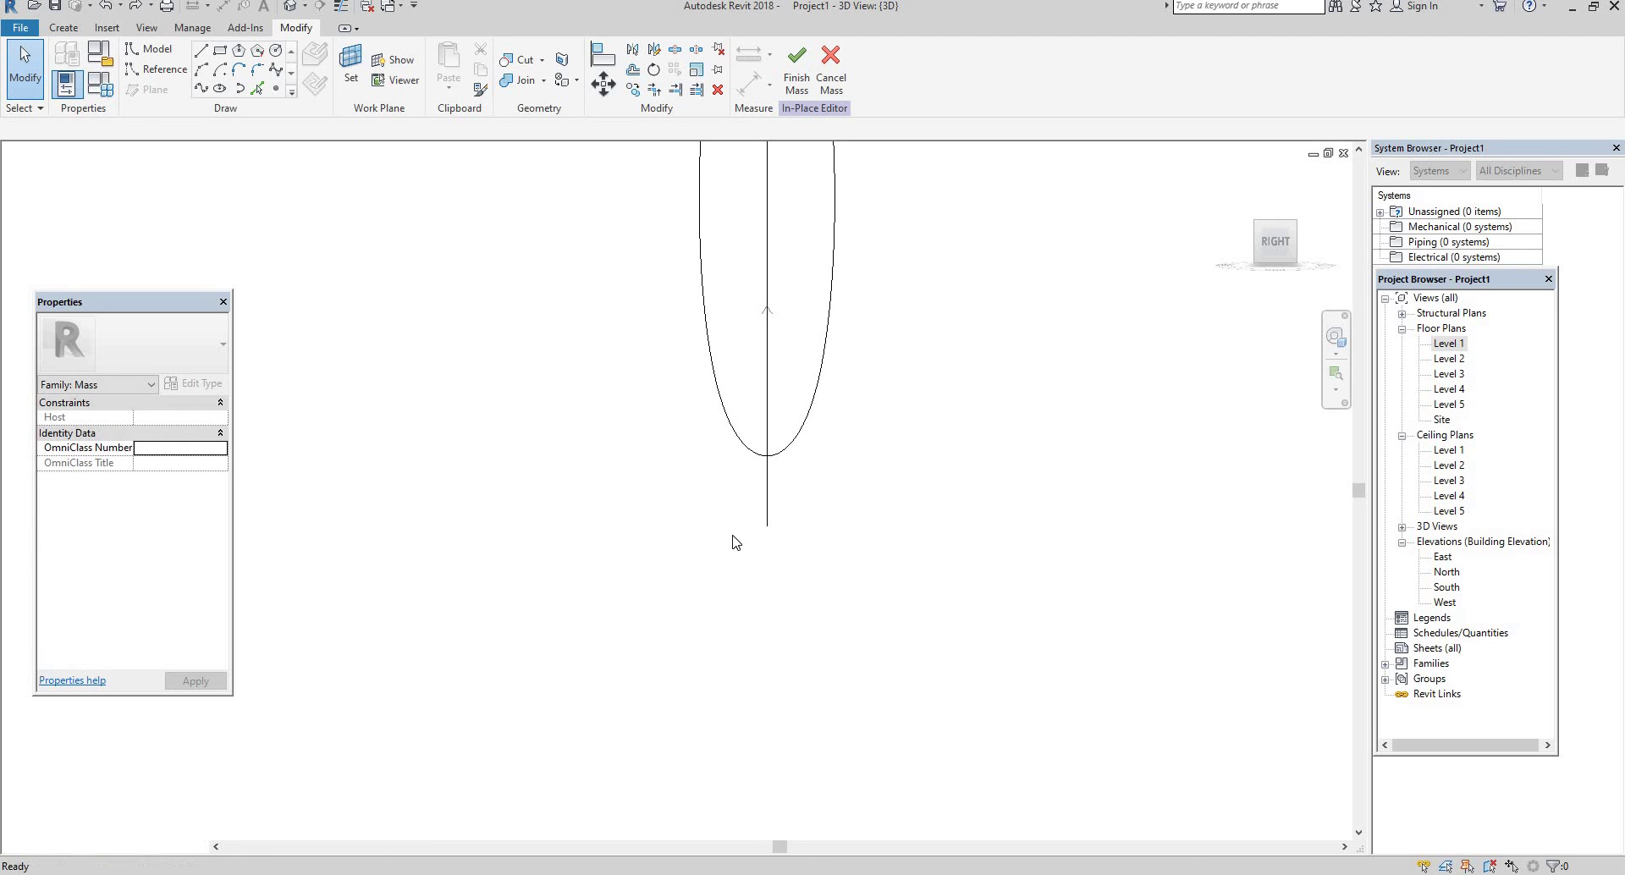
- Undo the deletion, then nudge the box base six steps right until centred under the crescent
key(ctrl+z)
drag(640, 411, 508, 570)
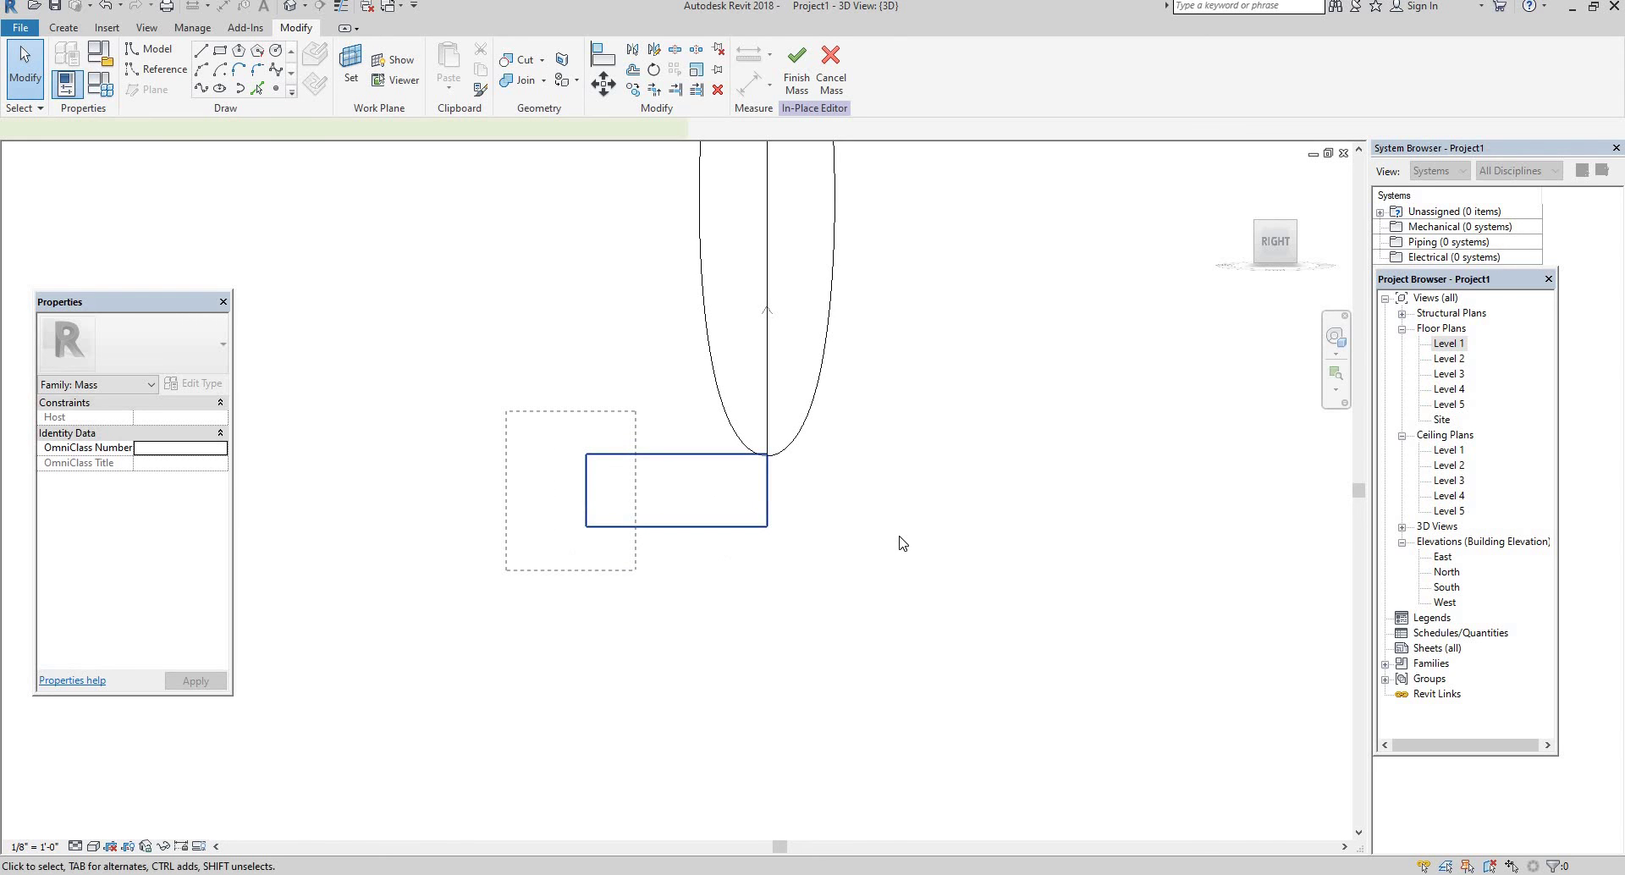
key(Right)
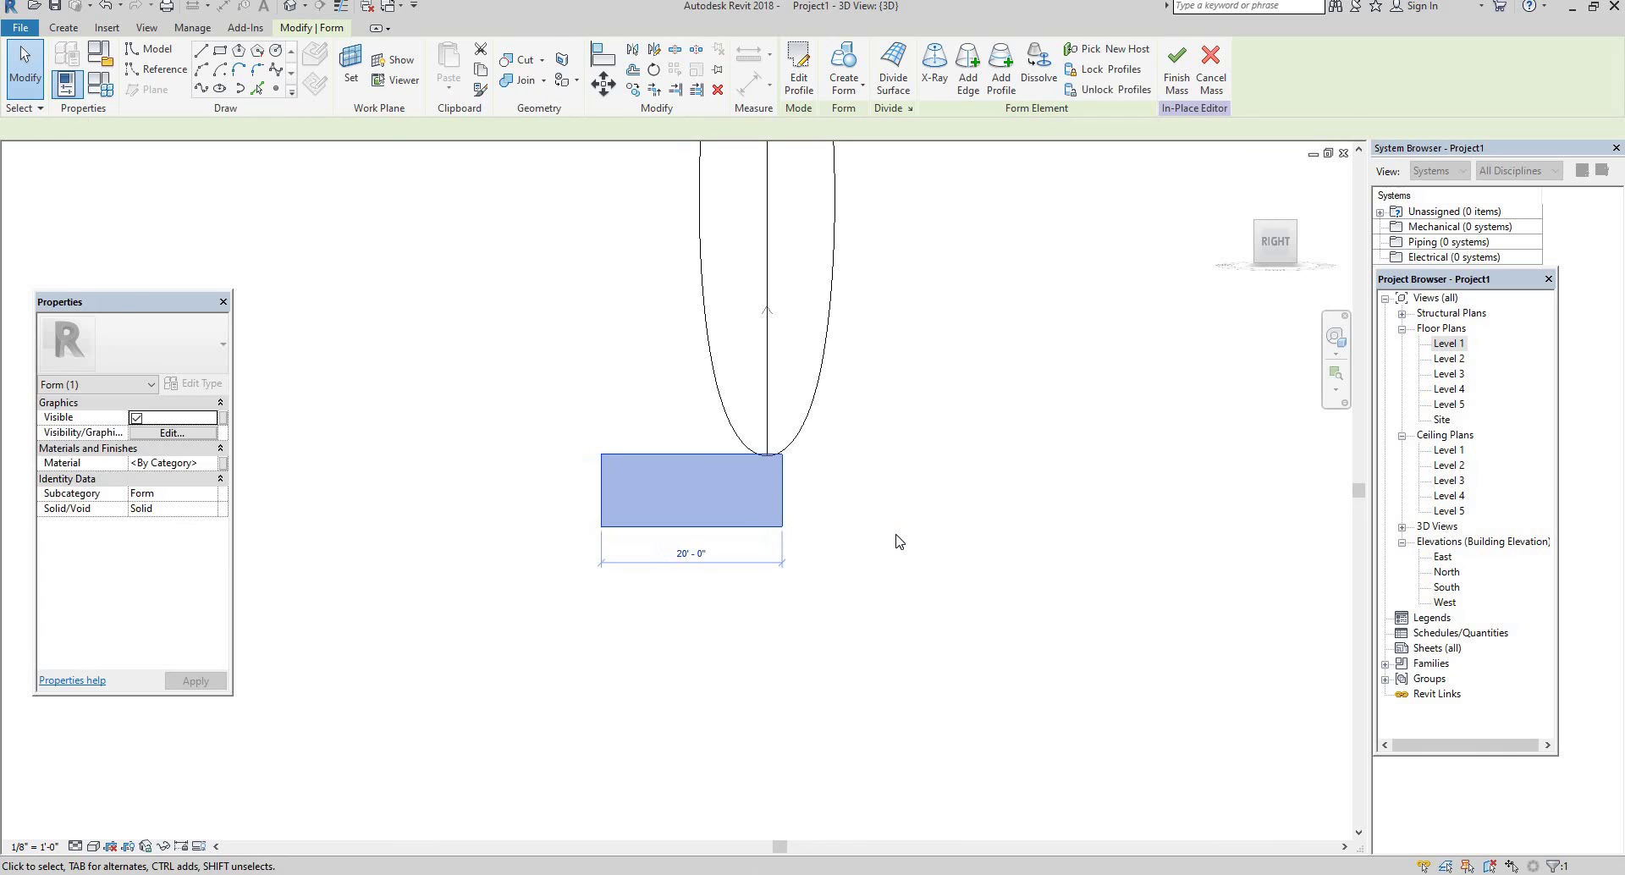
key(Right)
key(Right)
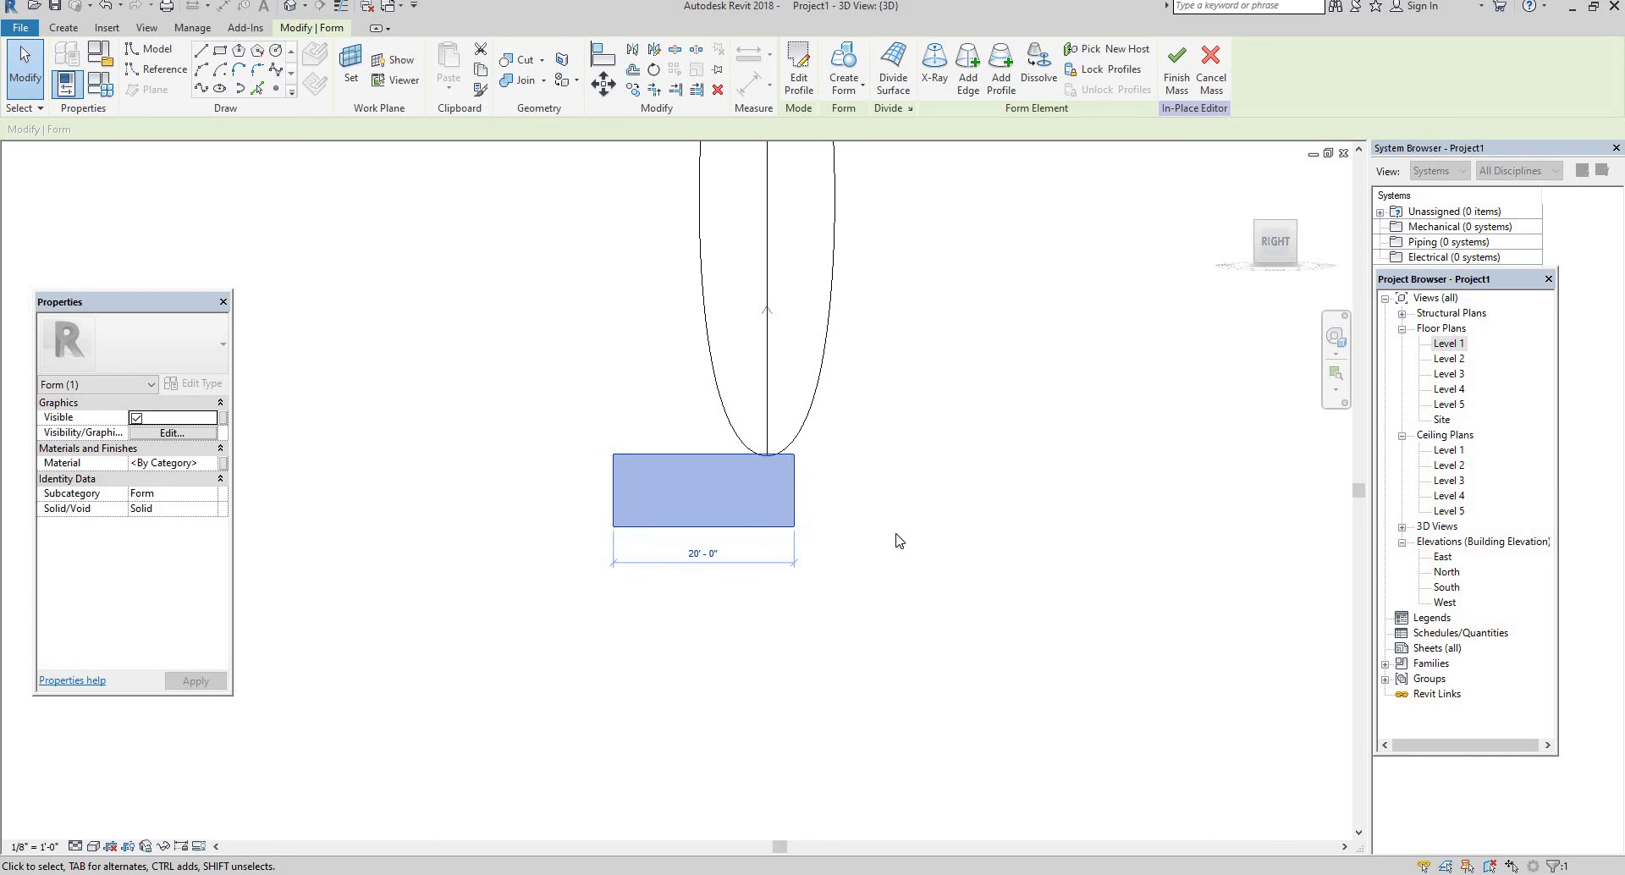
key(Right)
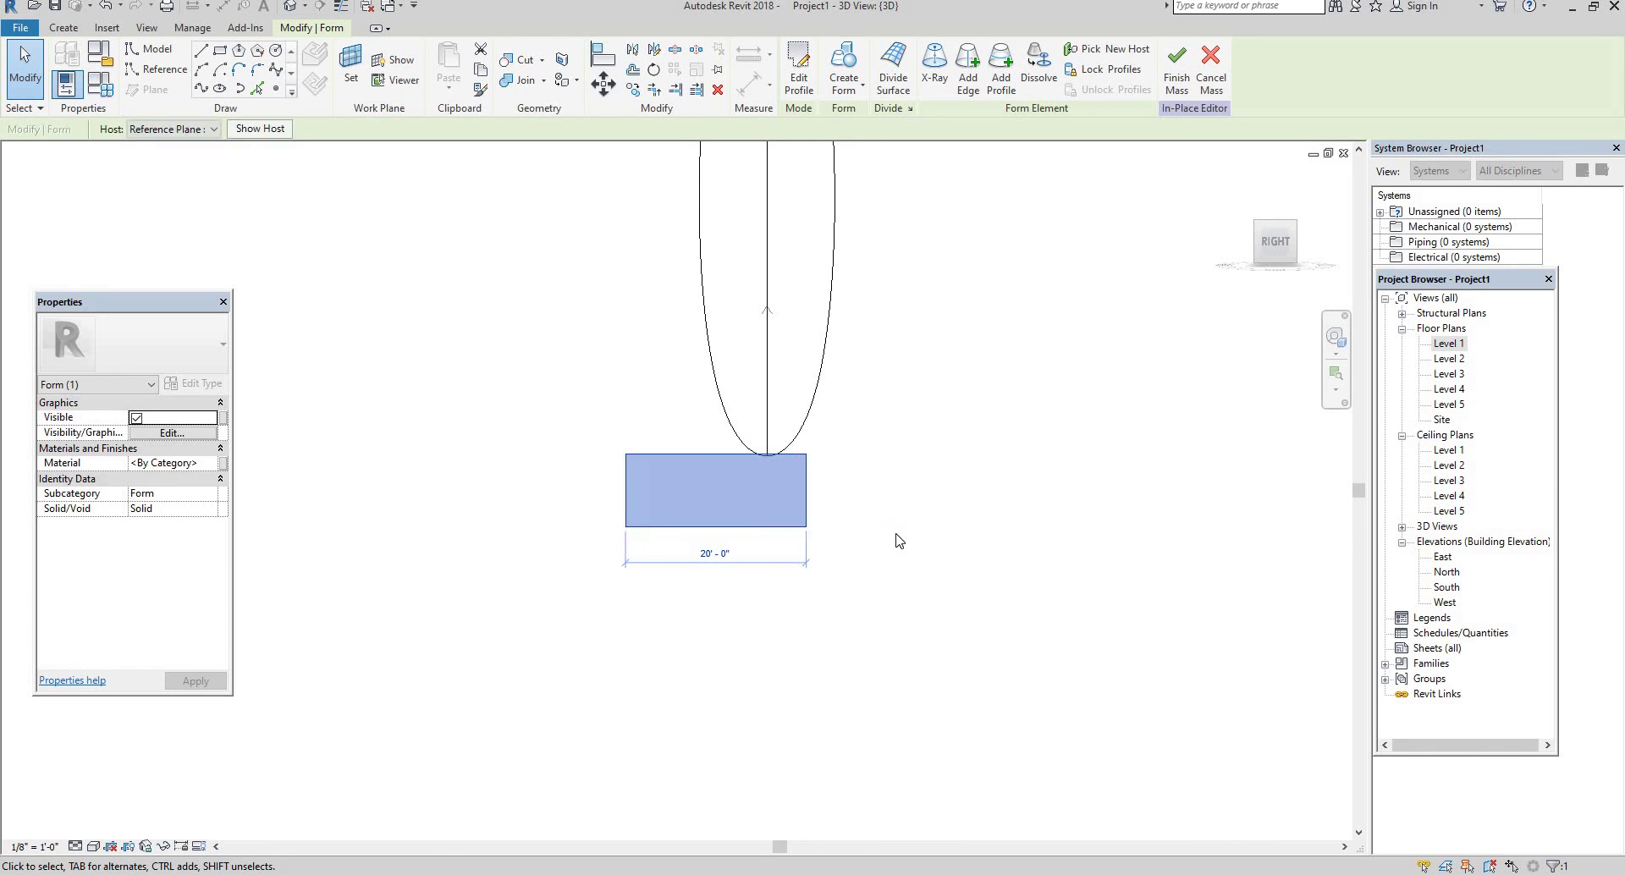
key(Right)
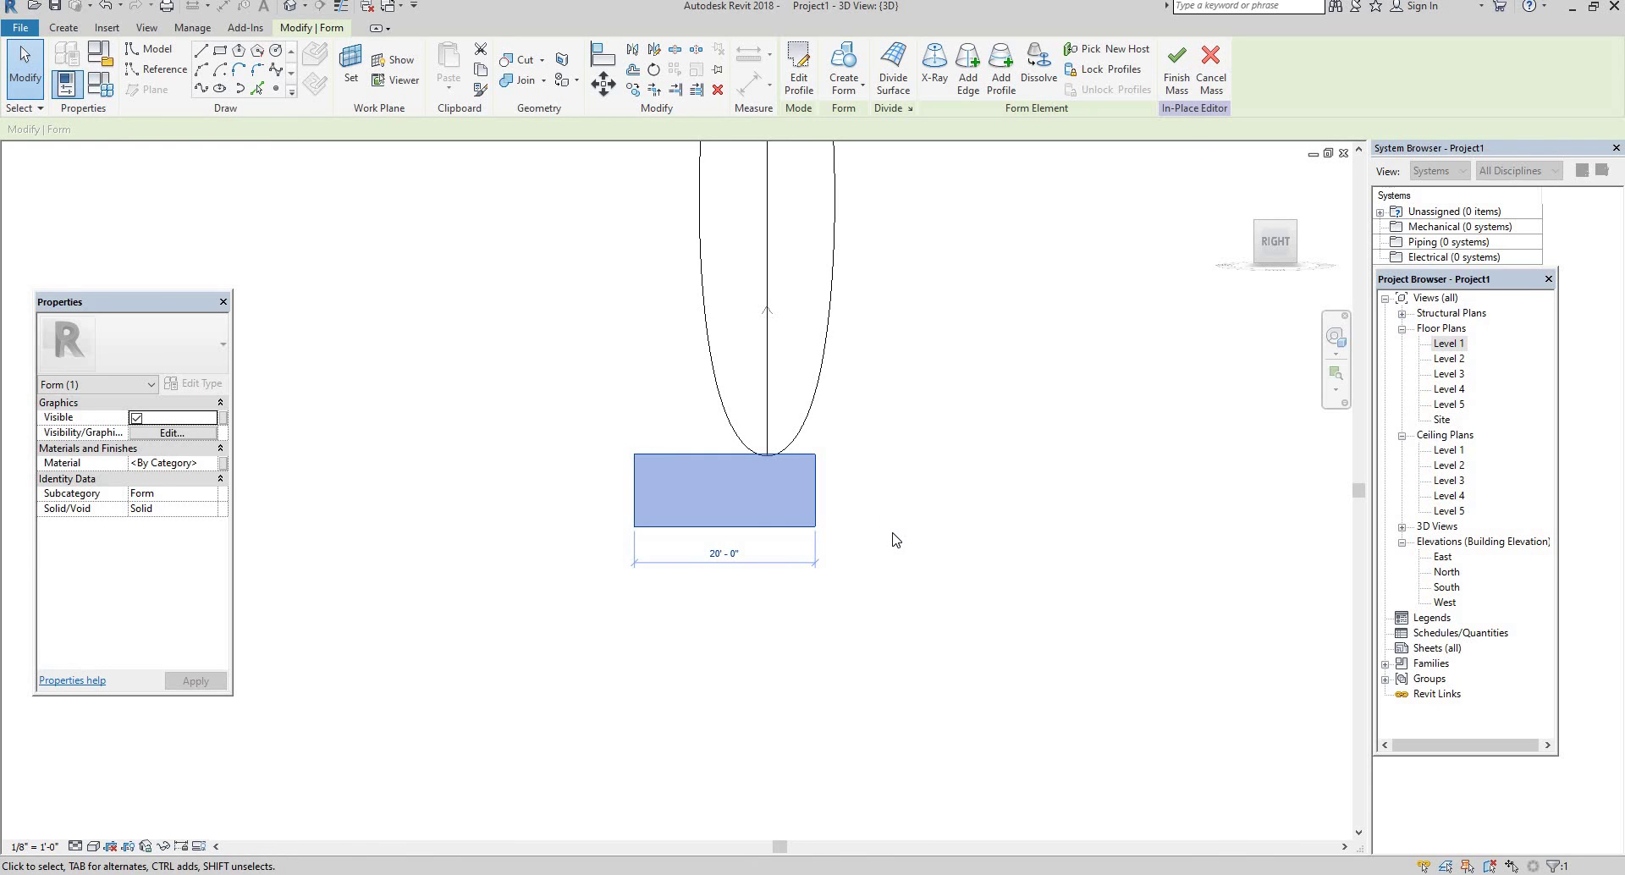
key(Right)
key(Right)
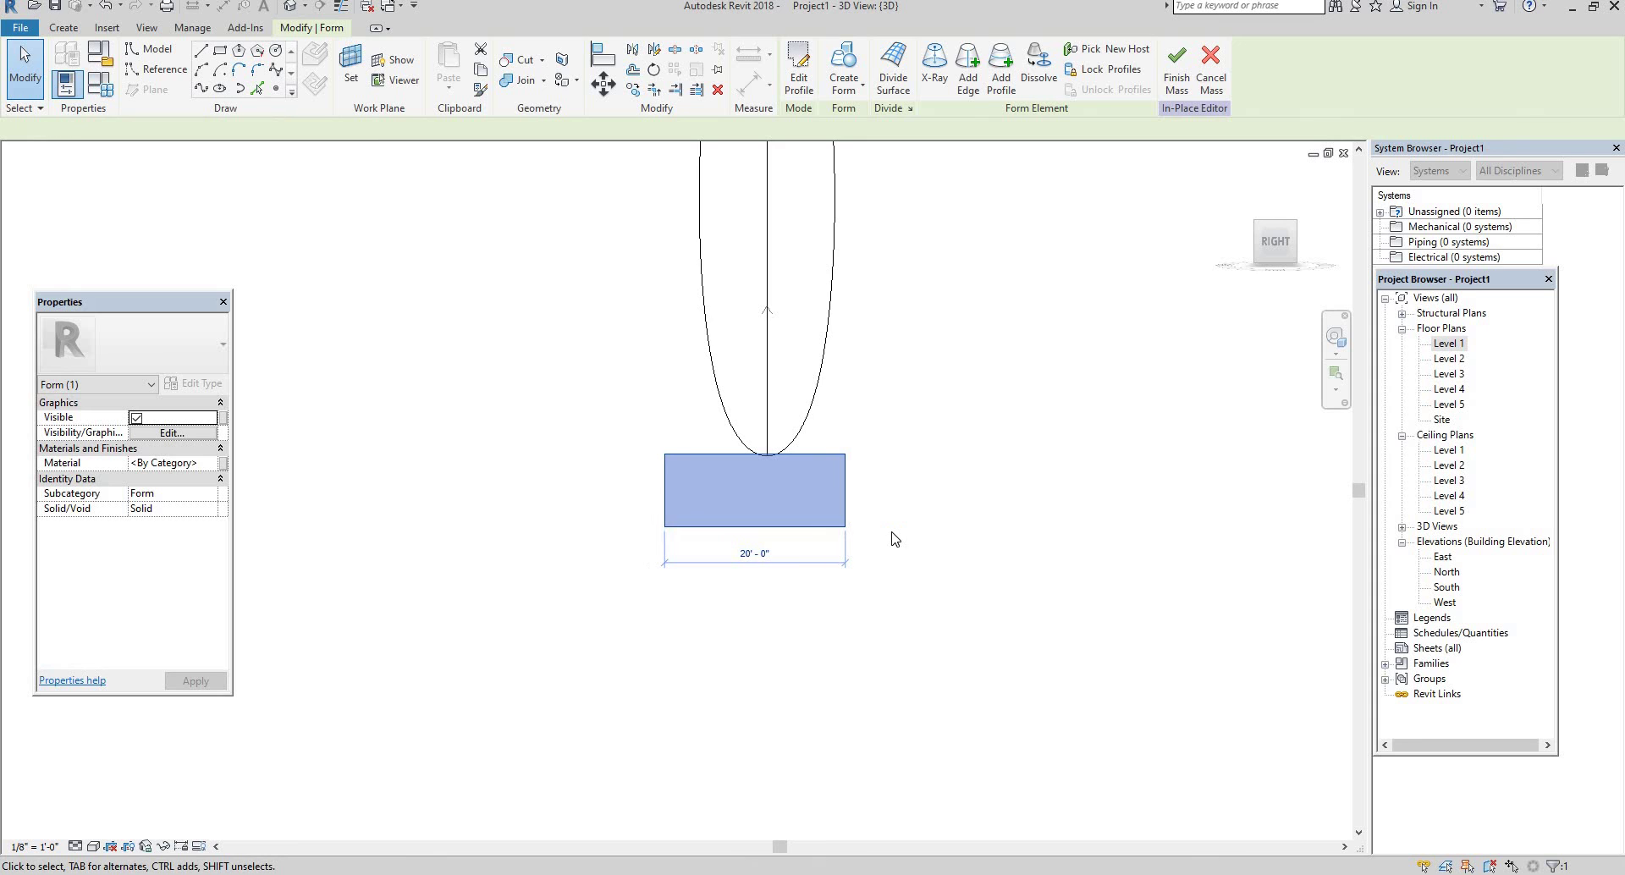
key(Right)
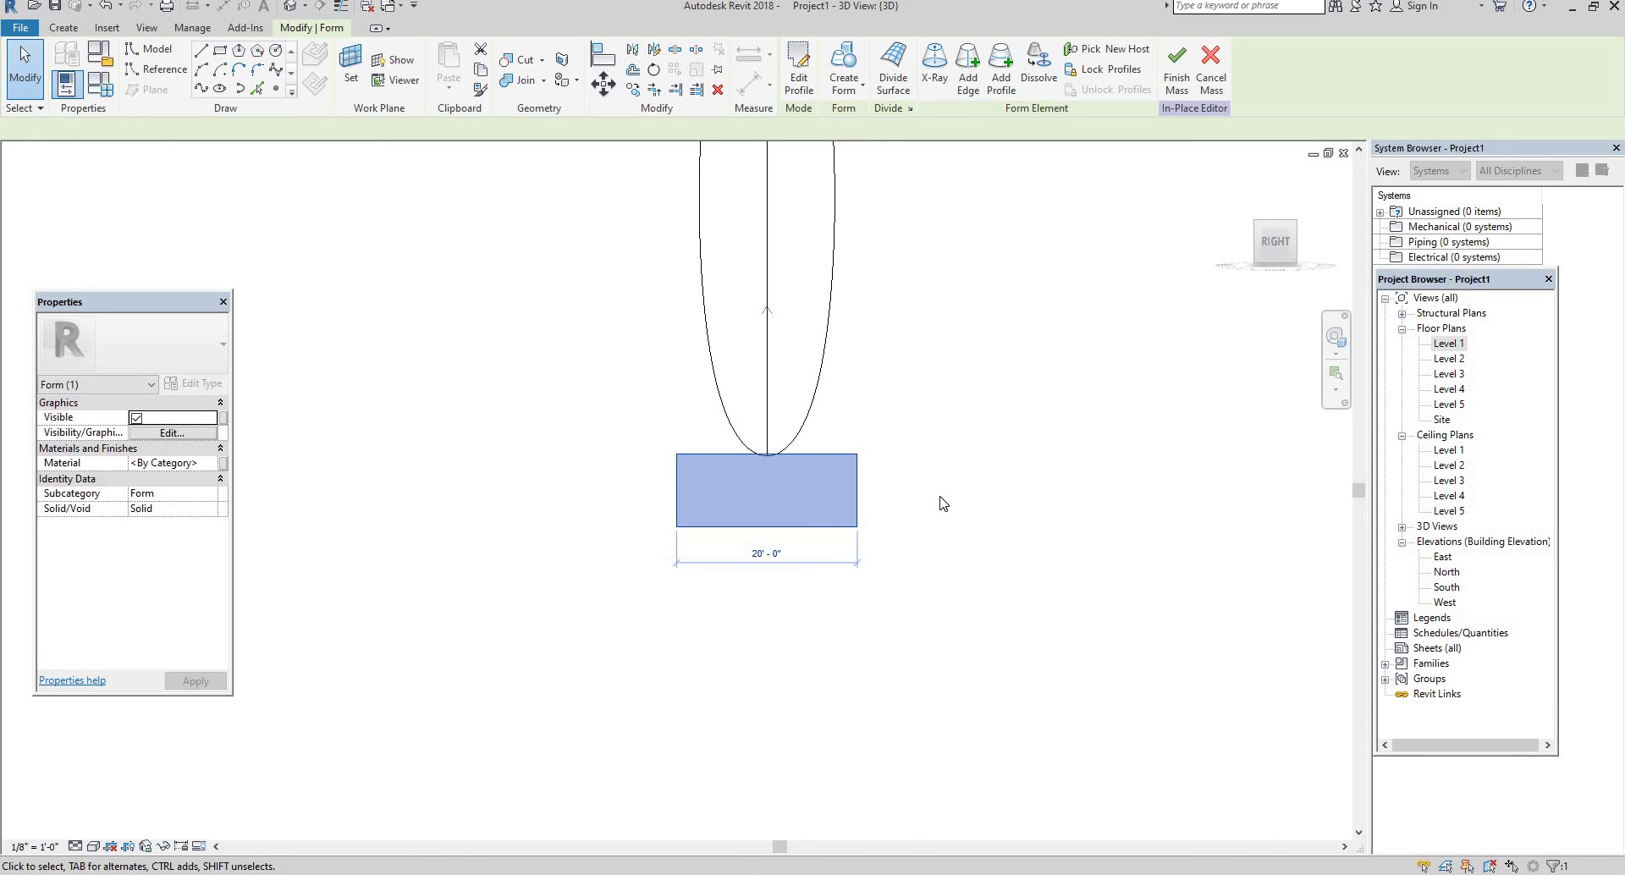
click(944, 505)
mouse_move(940, 499)
shift+middle_down()
mouse_move(895, 489)
mouse_move(1038, 526)
mouse_move(1190, 537)
mouse_move(845, 472)
shift+middle_up()
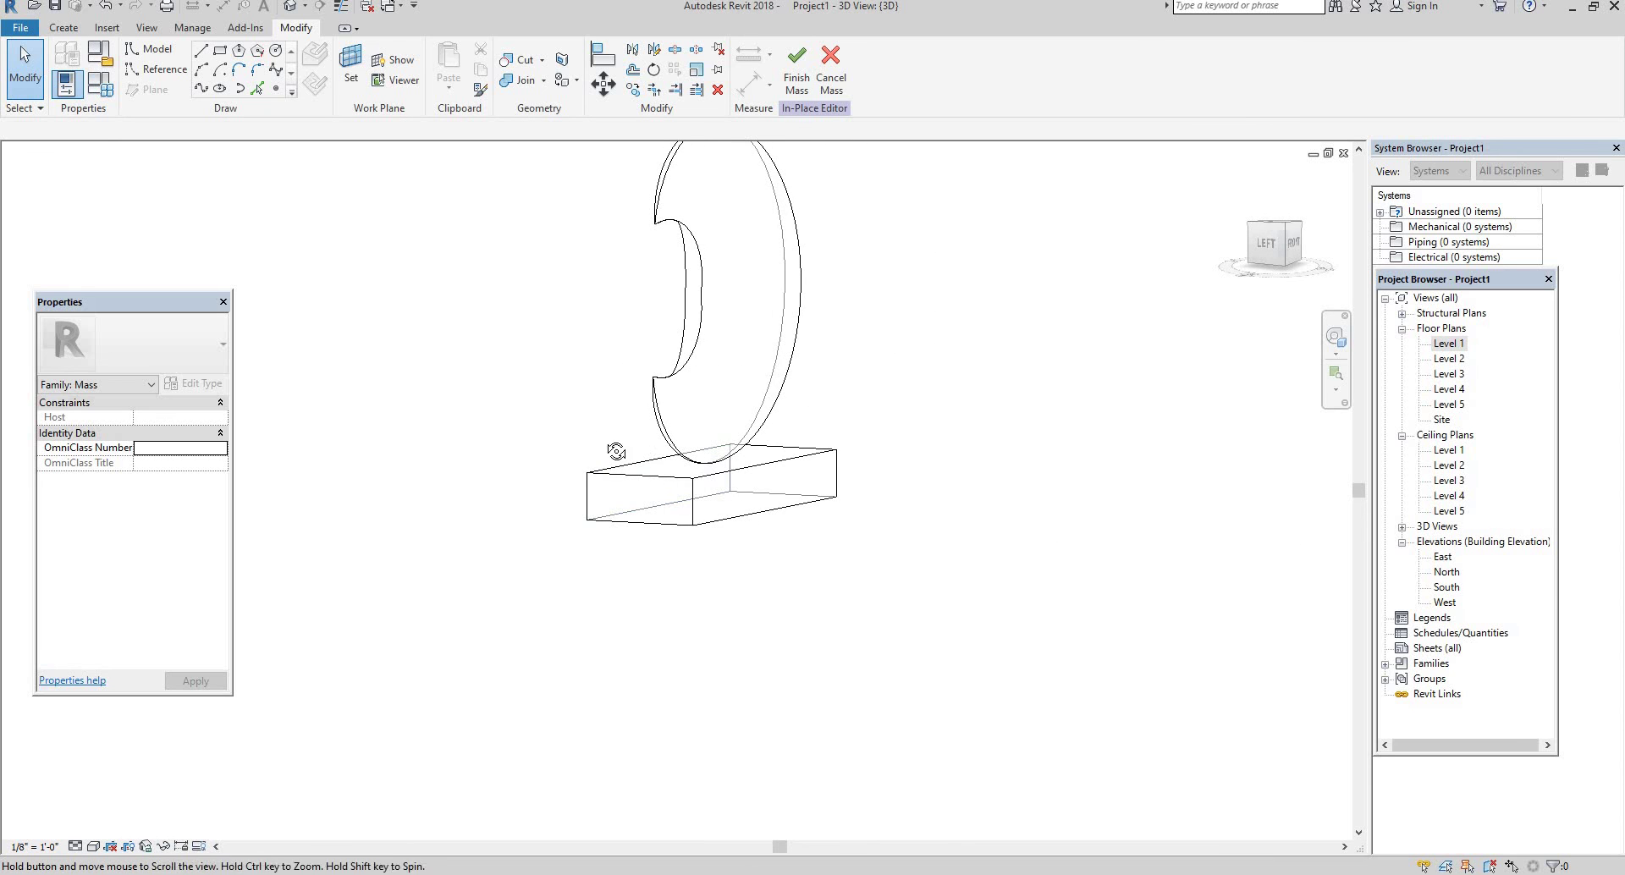
mouse_move(615, 451)
shift+middle_down()
mouse_move(943, 497)
mouse_move(855, 525)
mouse_move(841, 520)
mouse_move(1038, 533)
mouse_move(1078, 511)
shift+middle_up()
mouse_move(991, 418)
middle_down()
mouse_move(977, 540)
mouse_move(841, 570)
mouse_move(907, 498)
middle_up()
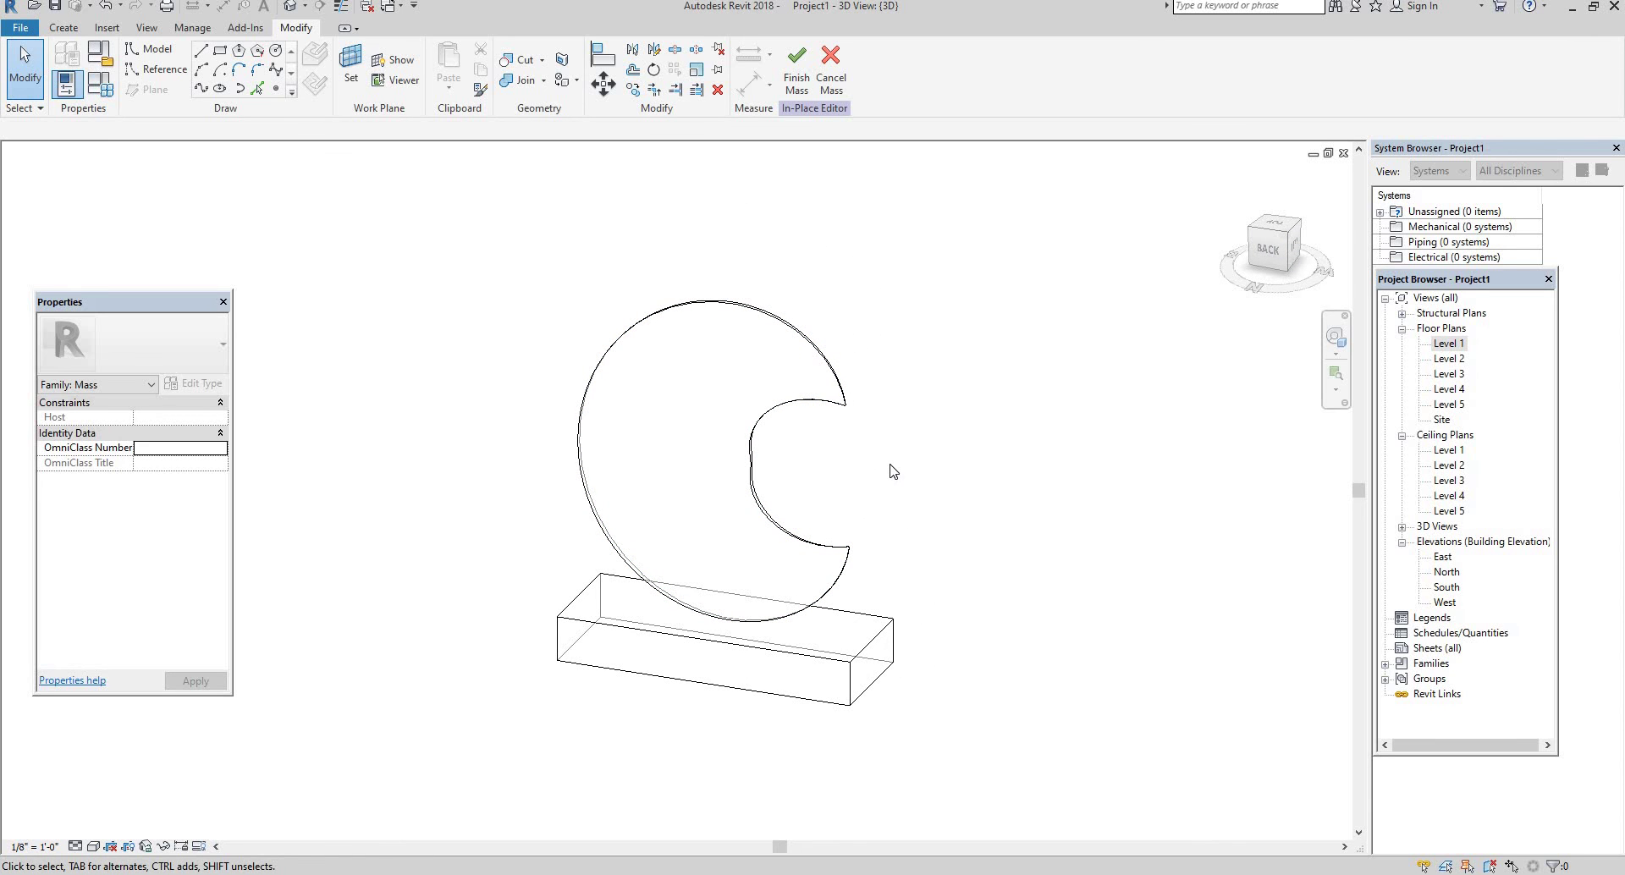